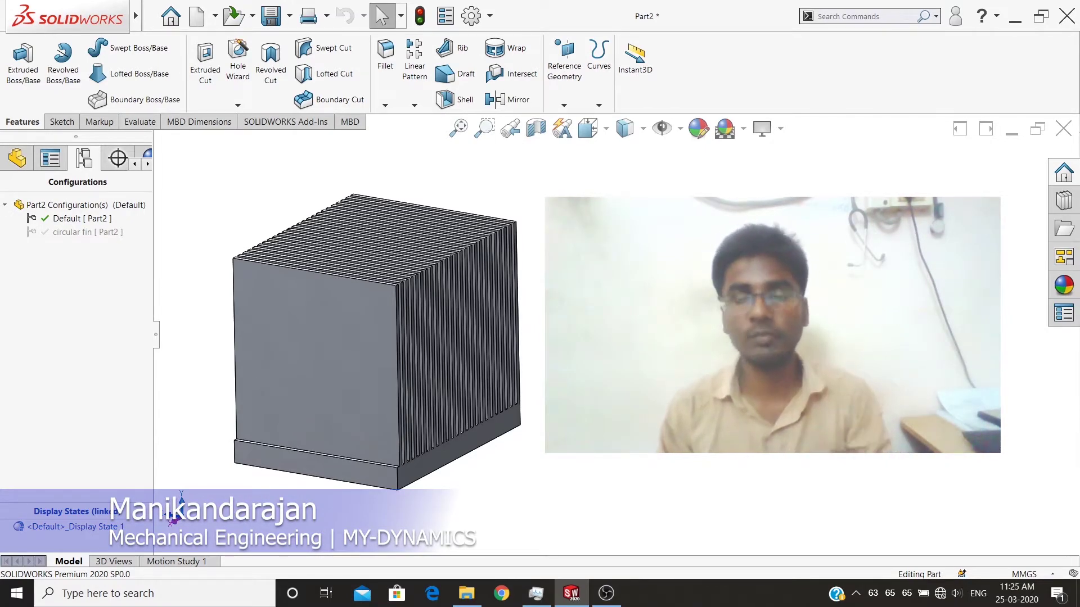
Activate the heat sink's 'circular fin' configuration in the ConfigurationManager.
double_click(72, 232)
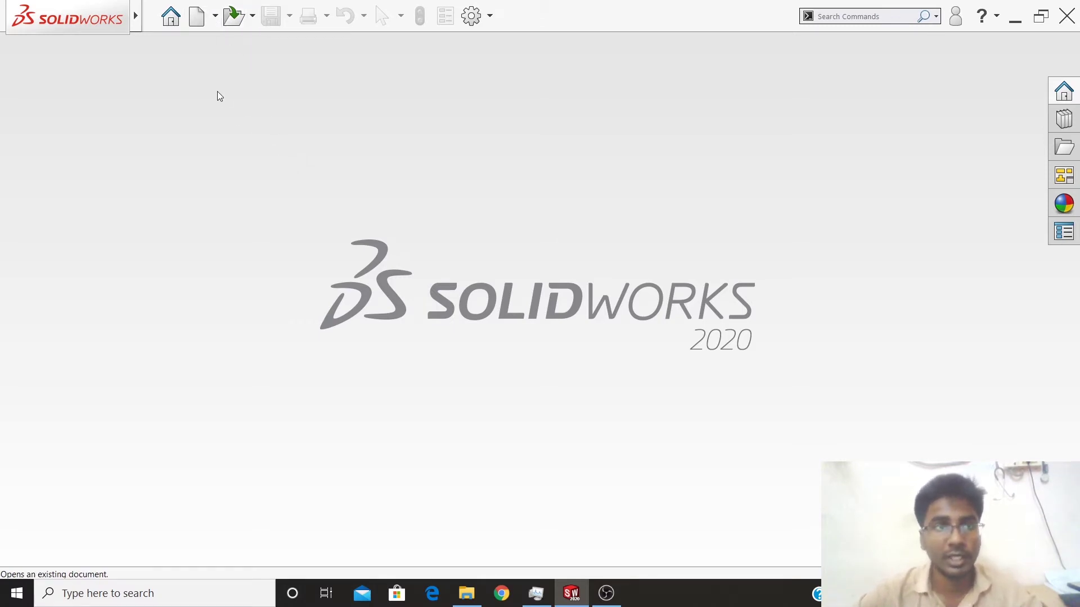
Create a new blank Part document from the New SOLIDWORKS Document dialog.
left_click(215, 16)
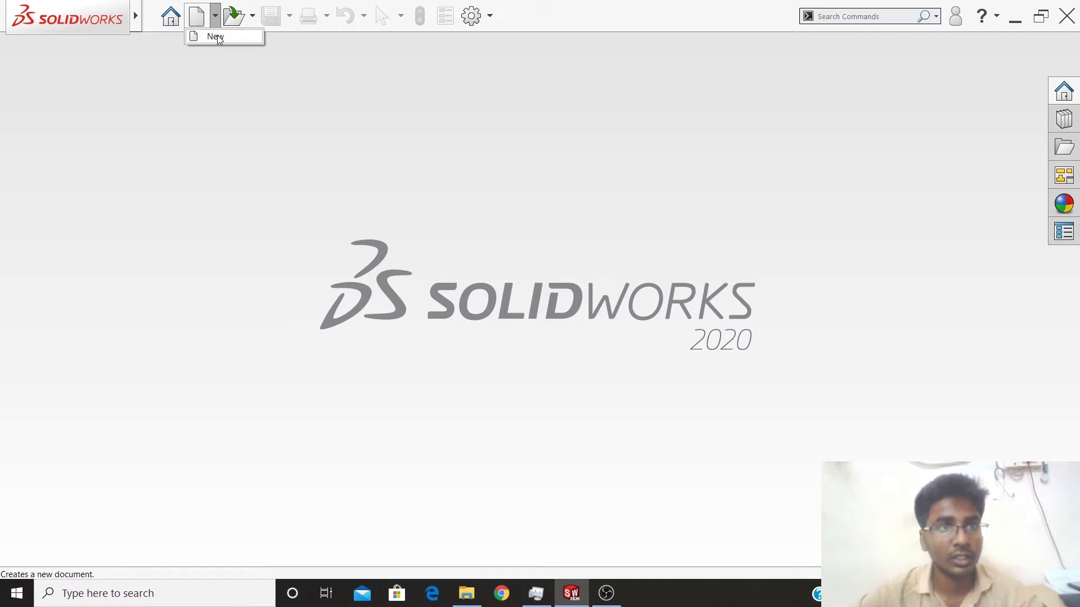
left_click(218, 36)
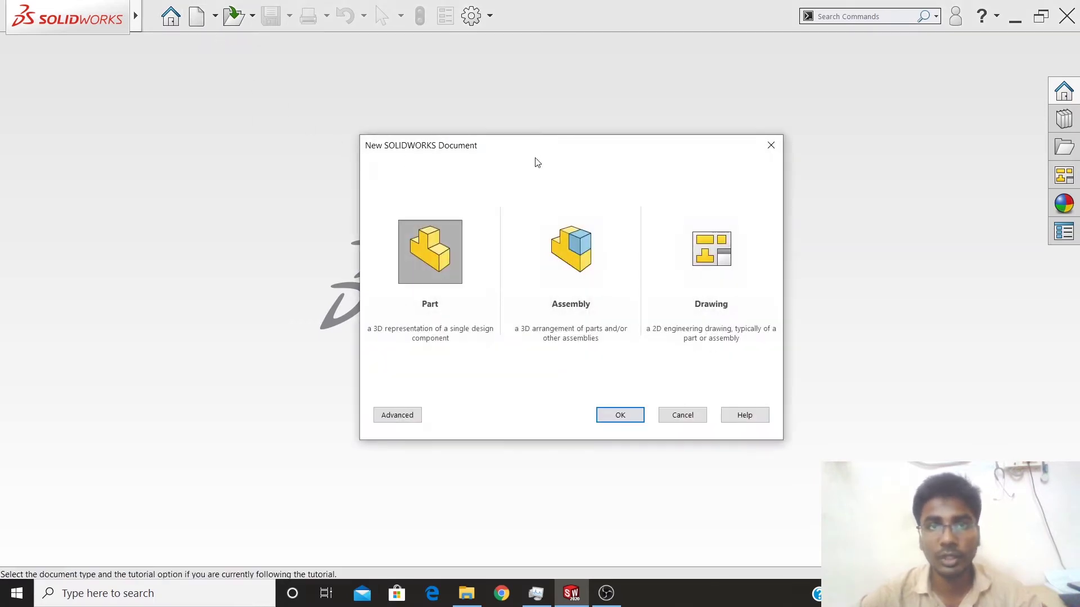
left_click_drag(481, 150, 454, 132)
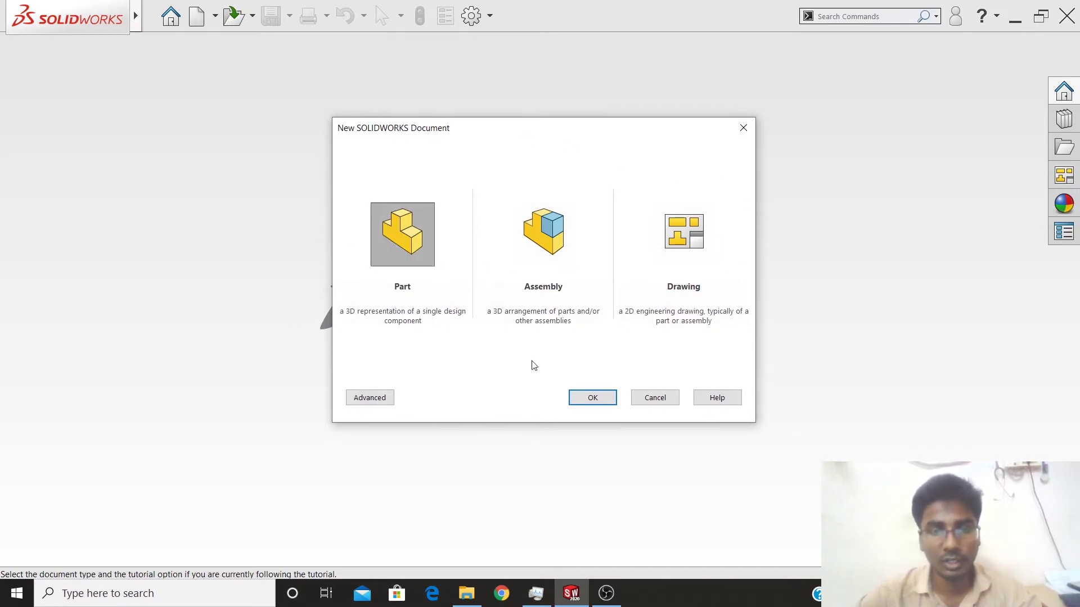
left_click(574, 396)
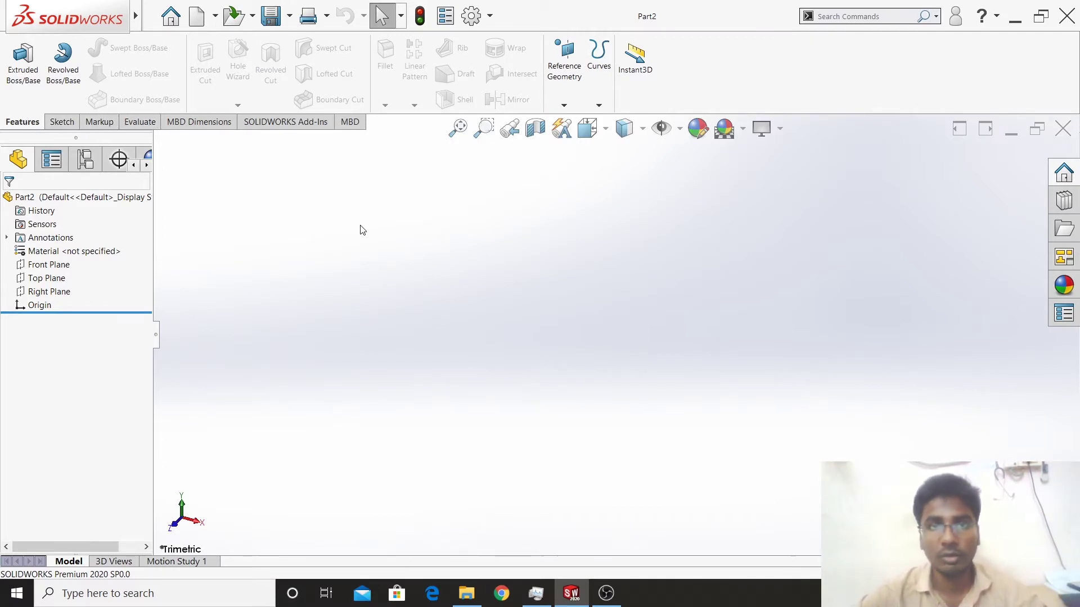
Start a new sketch on the Front Plane.
left_click(62, 122)
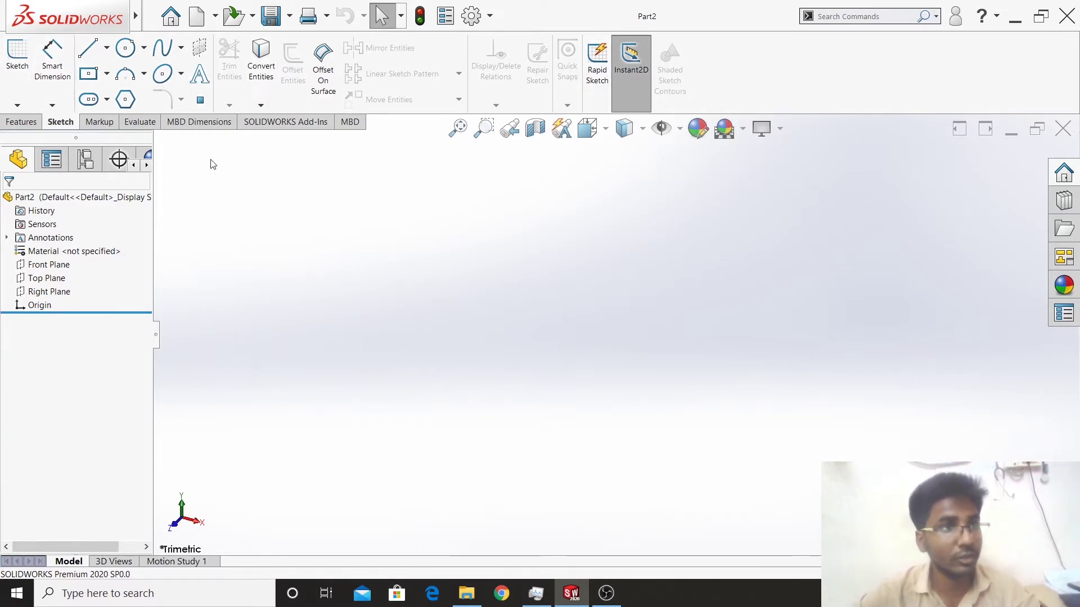
left_click(17, 62)
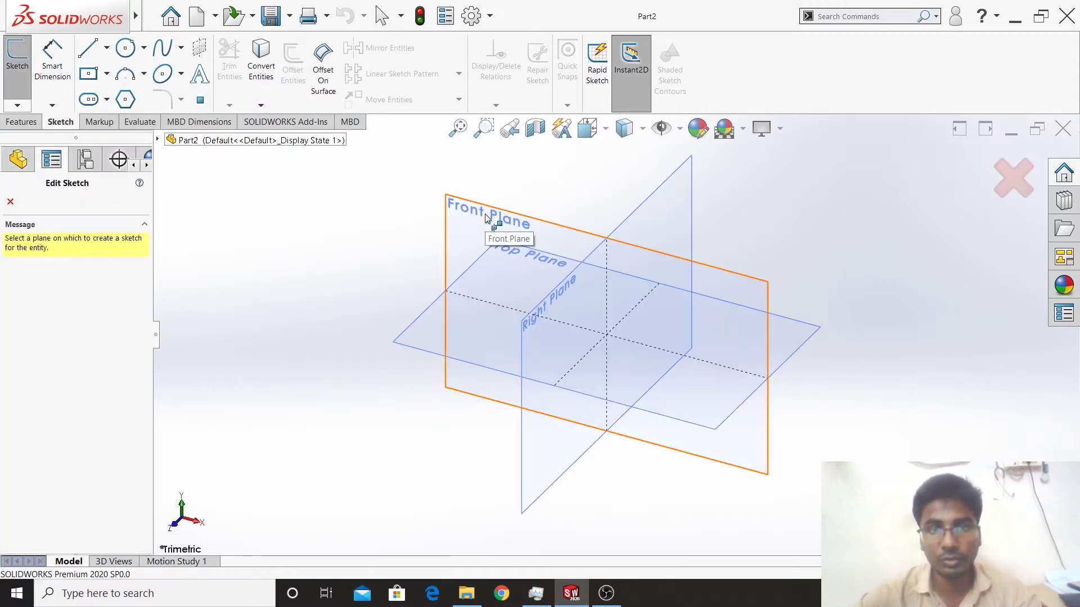
left_click(472, 221)
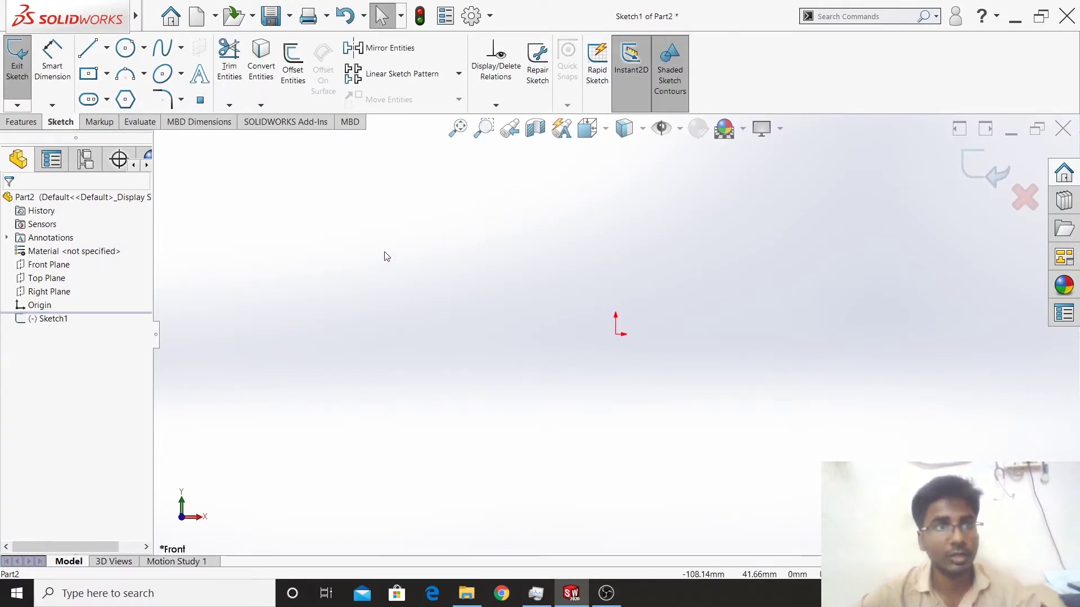
Draw a 100 × 10 mm center rectangle on the origin and exit the sketch.
left_click(89, 73)
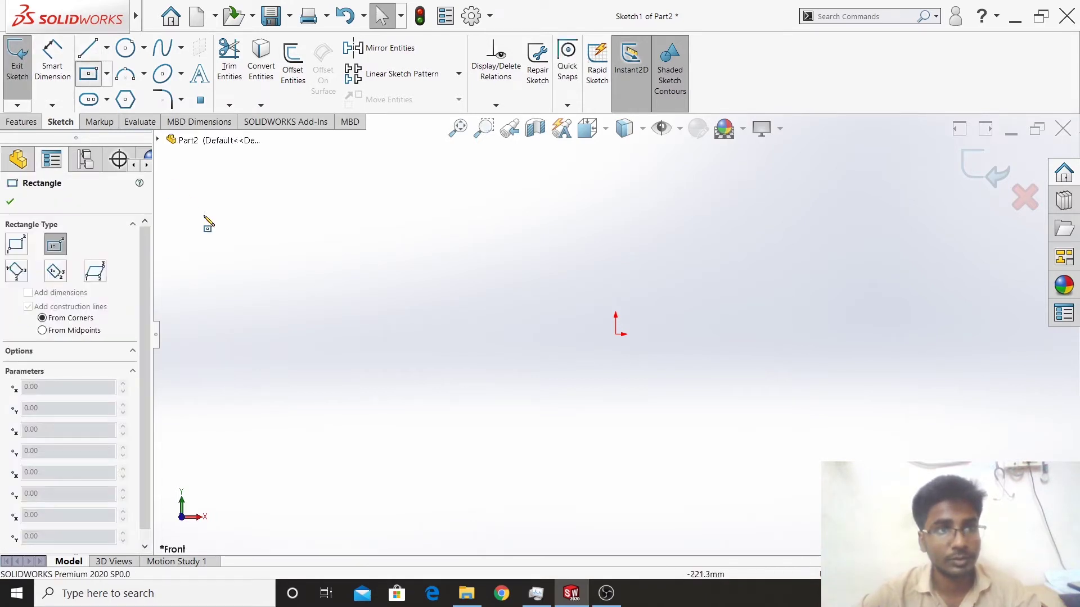
left_click(616, 335)
left_click(713, 359)
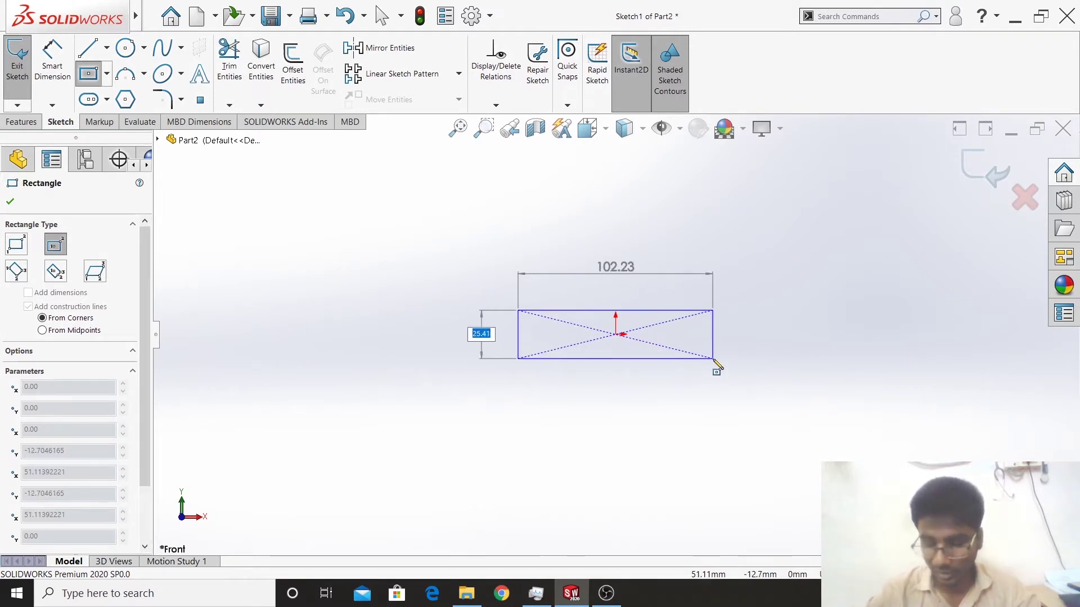
type("10")
key("Tab")
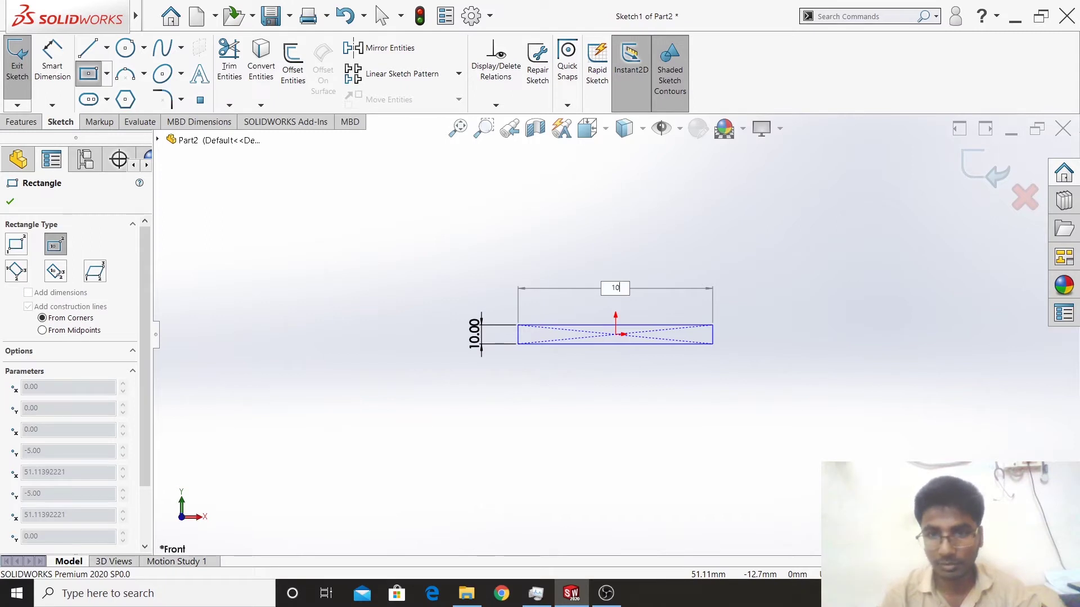
type("0")
key("Return")
scroll(713, 367, "down", 2)
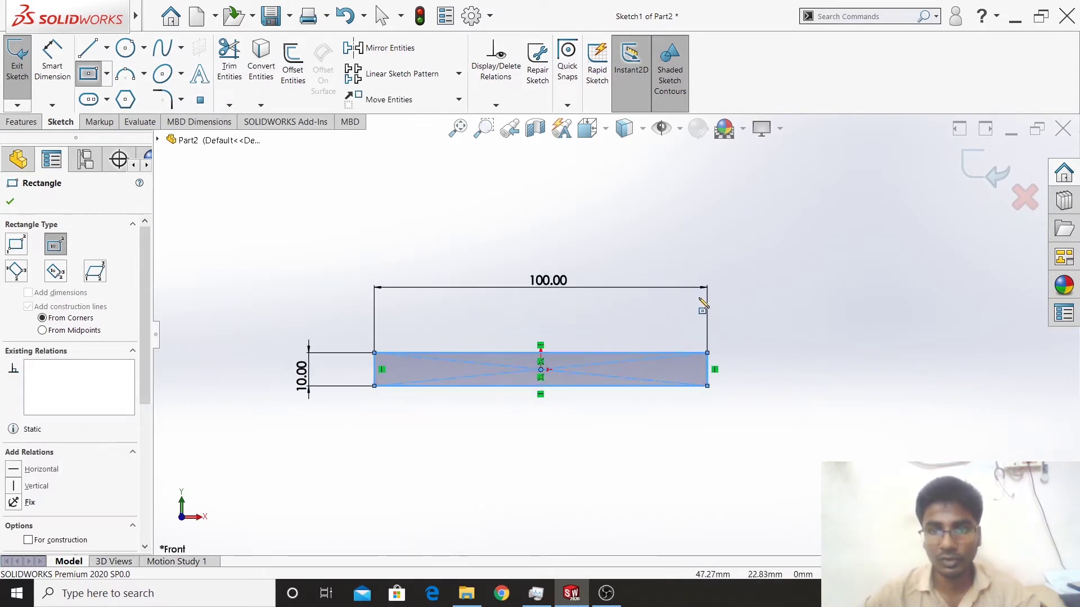
left_click(981, 169)
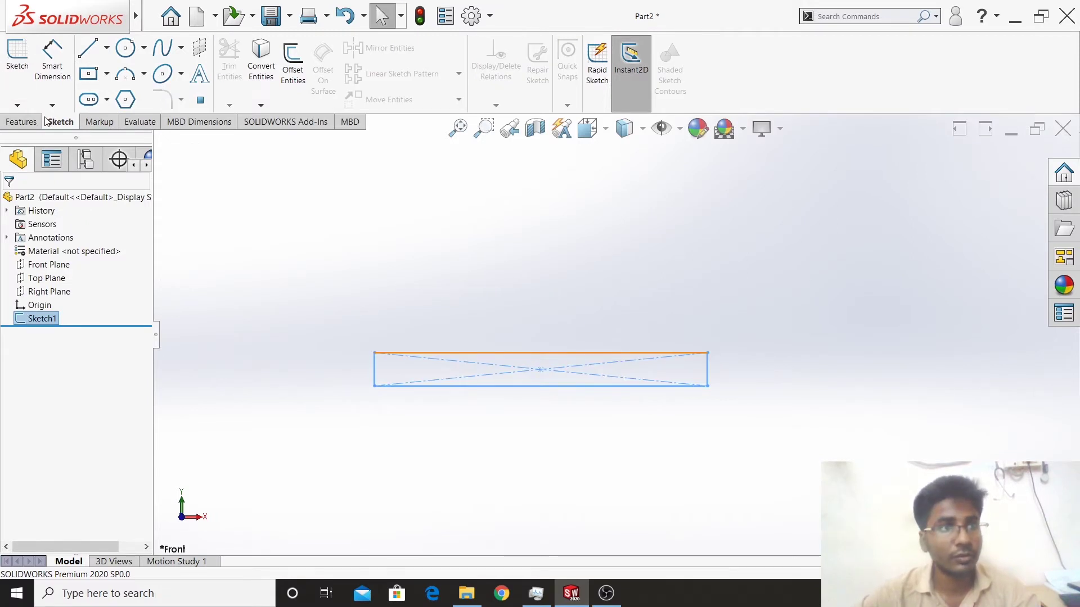
left_click(23, 122)
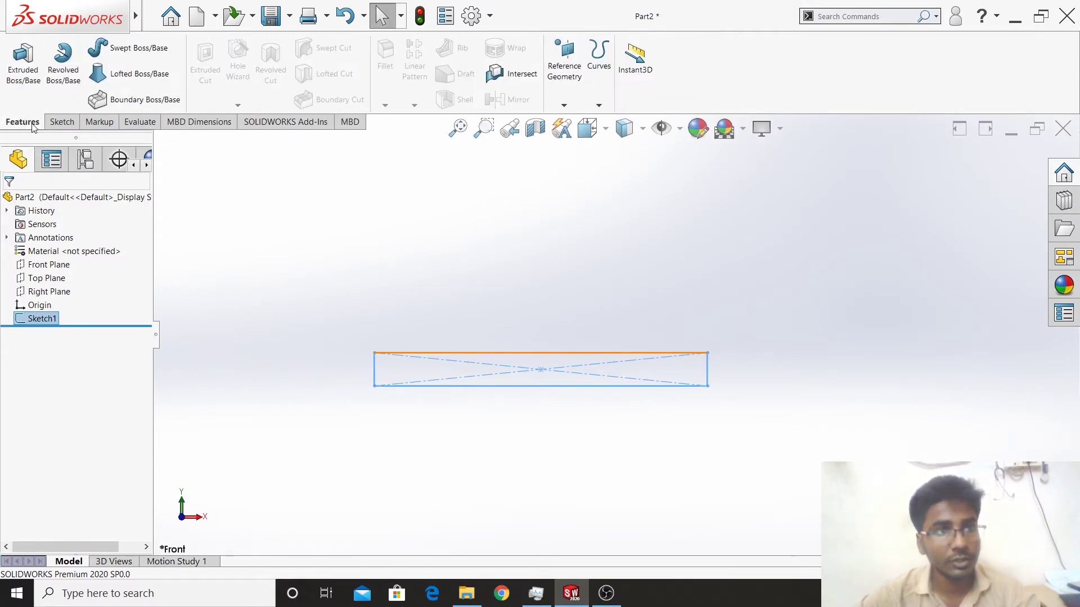
Start extruding the rectangle, trying Mid Plane, Blind and reversed-direction settings.
left_click(26, 77)
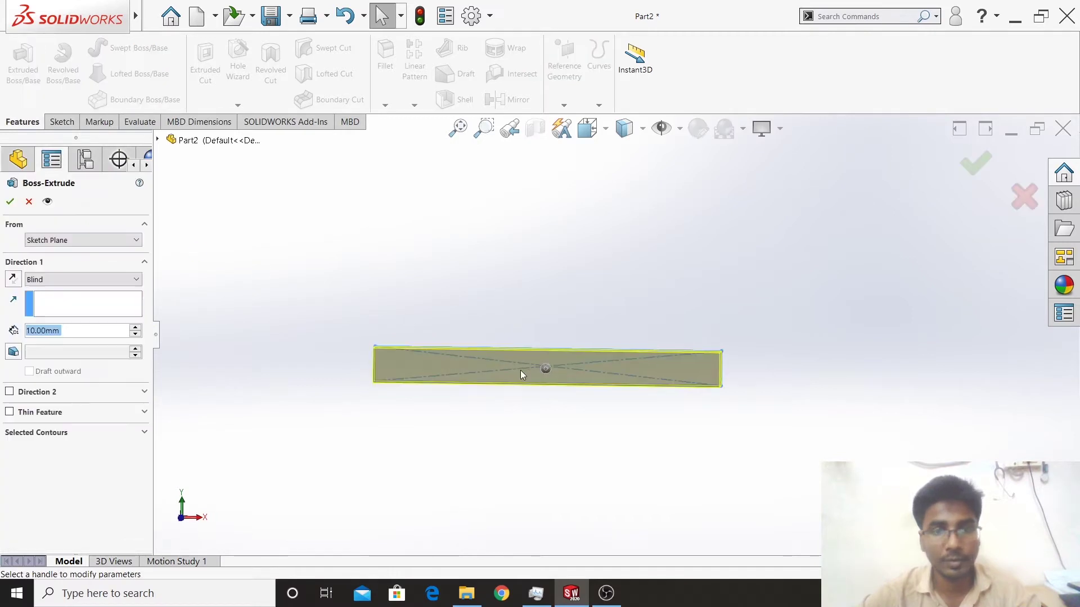
left_click(113, 280)
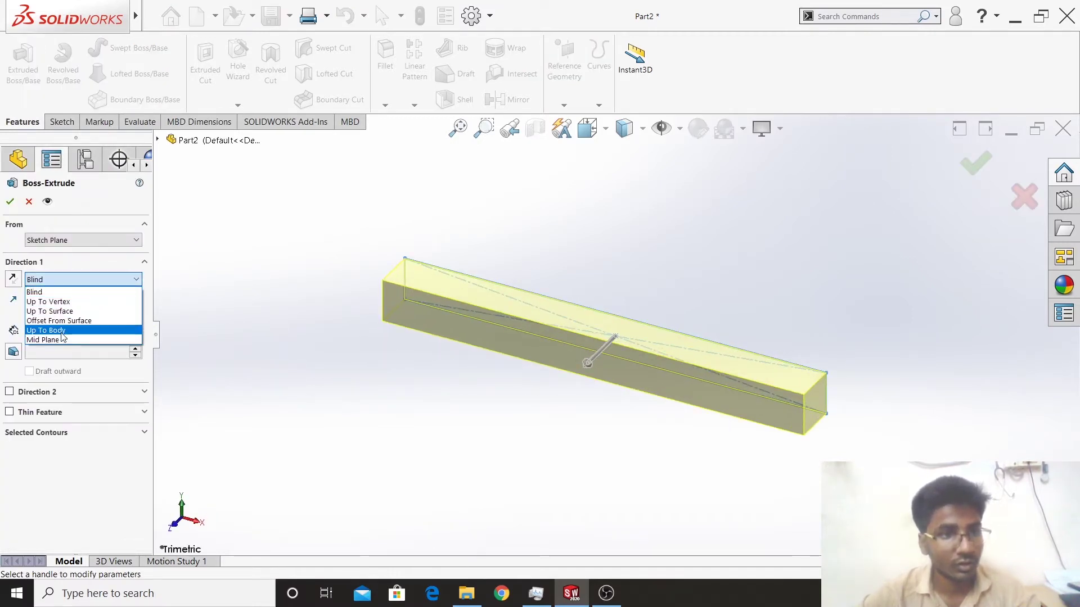
left_click(186, 326)
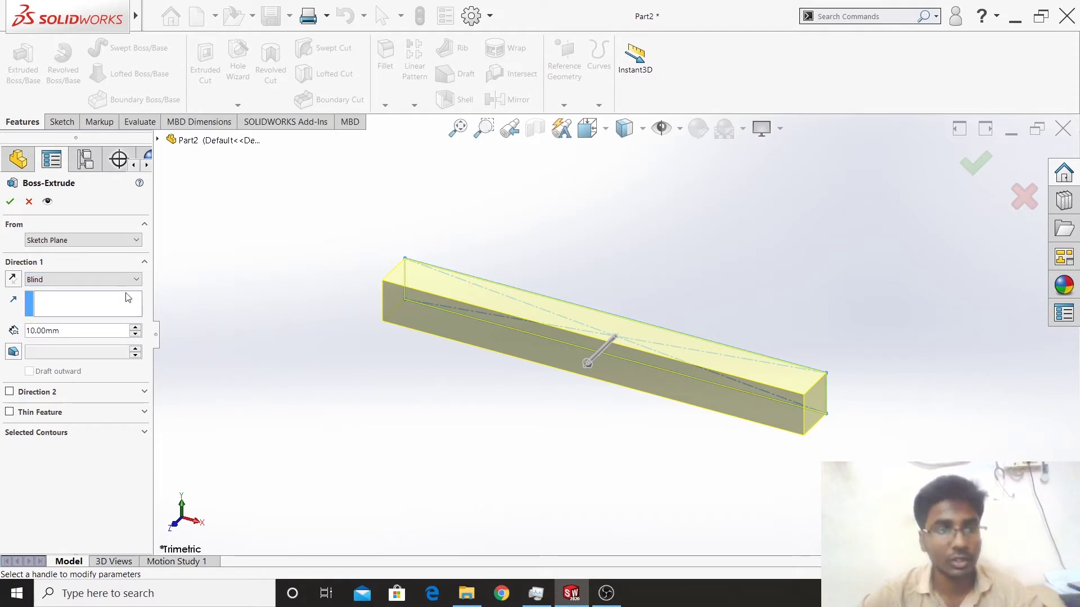
left_click(86, 283)
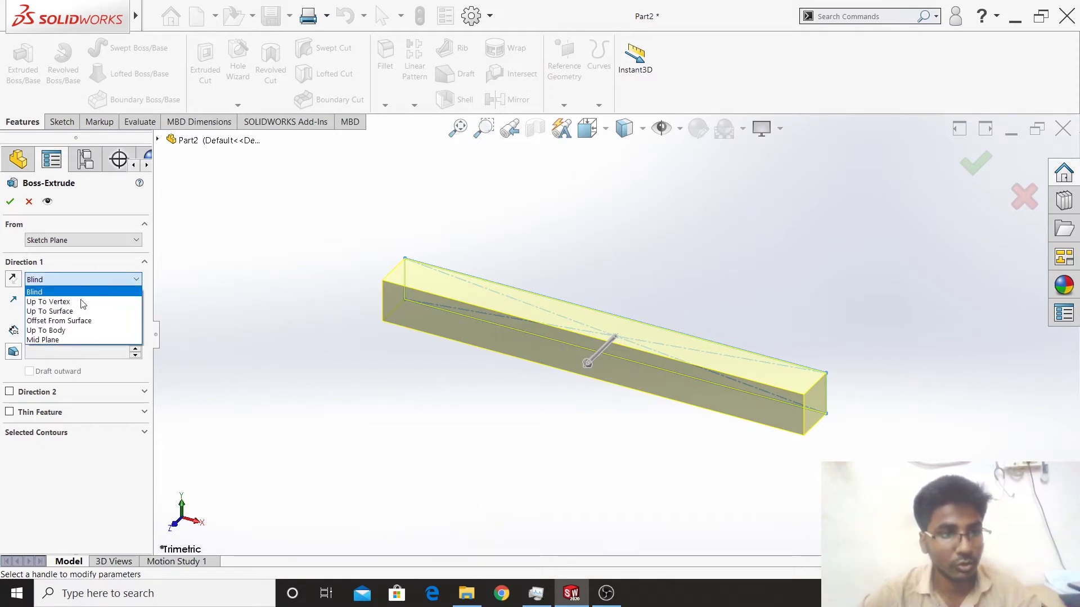
left_click(62, 340)
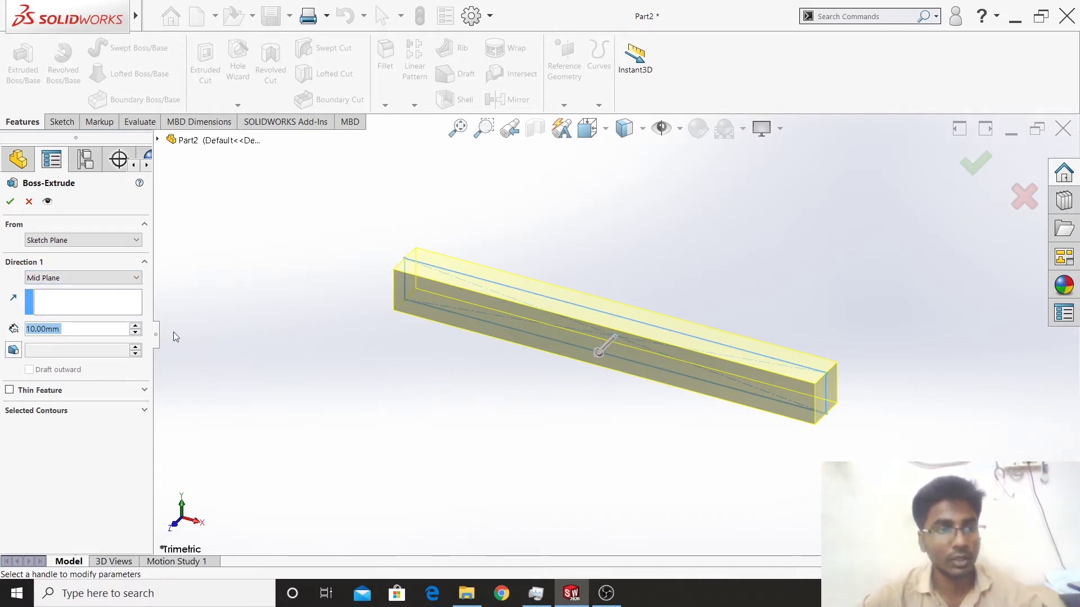
left_click(83, 278)
left_click(57, 289)
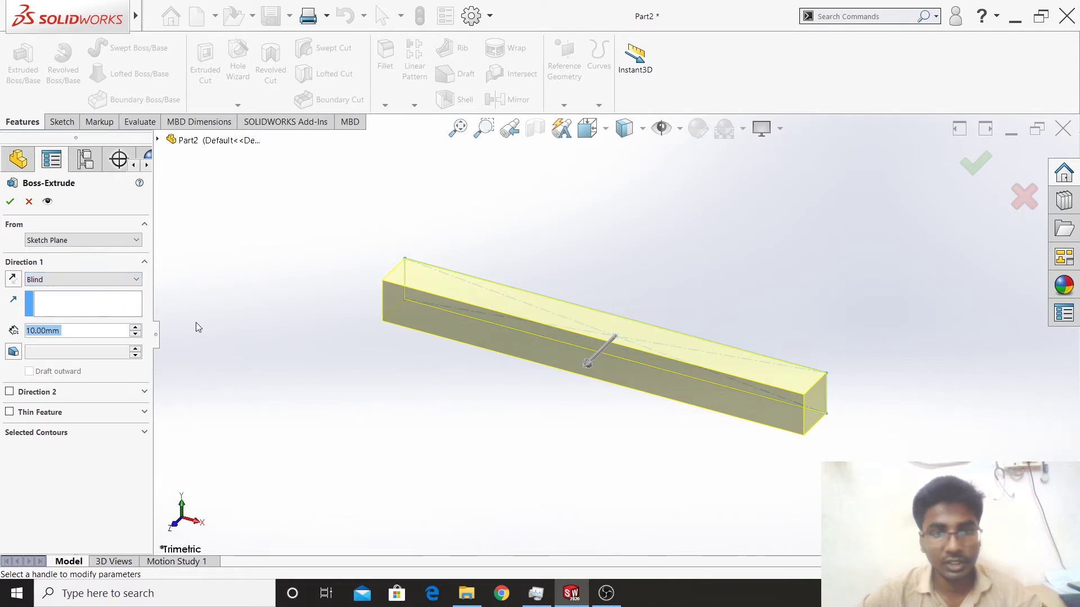
scroll(105, 331, "up", 2)
scroll(106, 332, "down", 3)
scroll(107, 333, "up", 2)
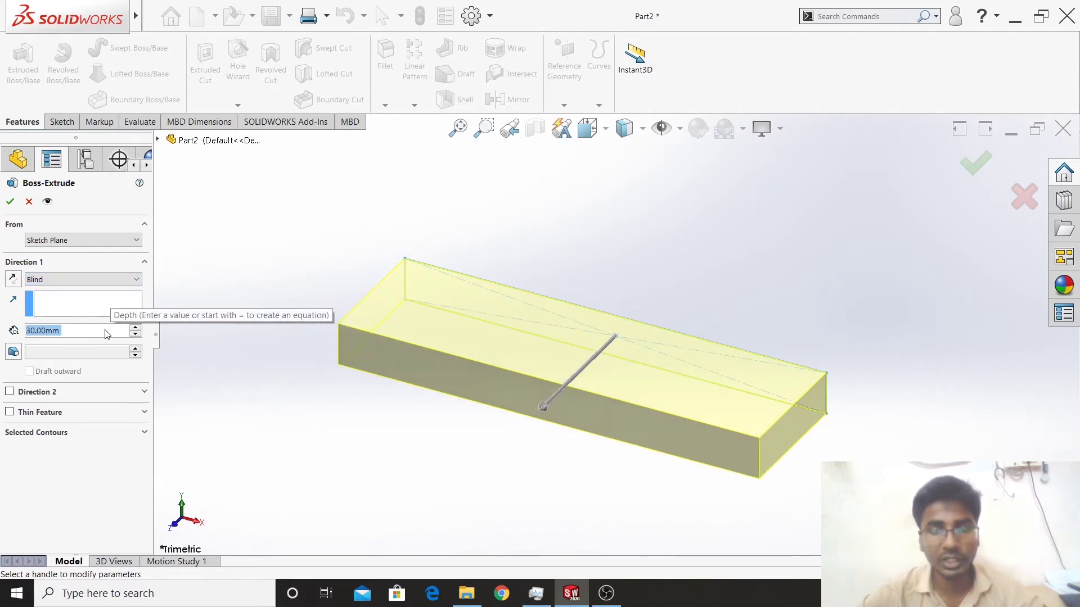
scroll(107, 334, "up", 1)
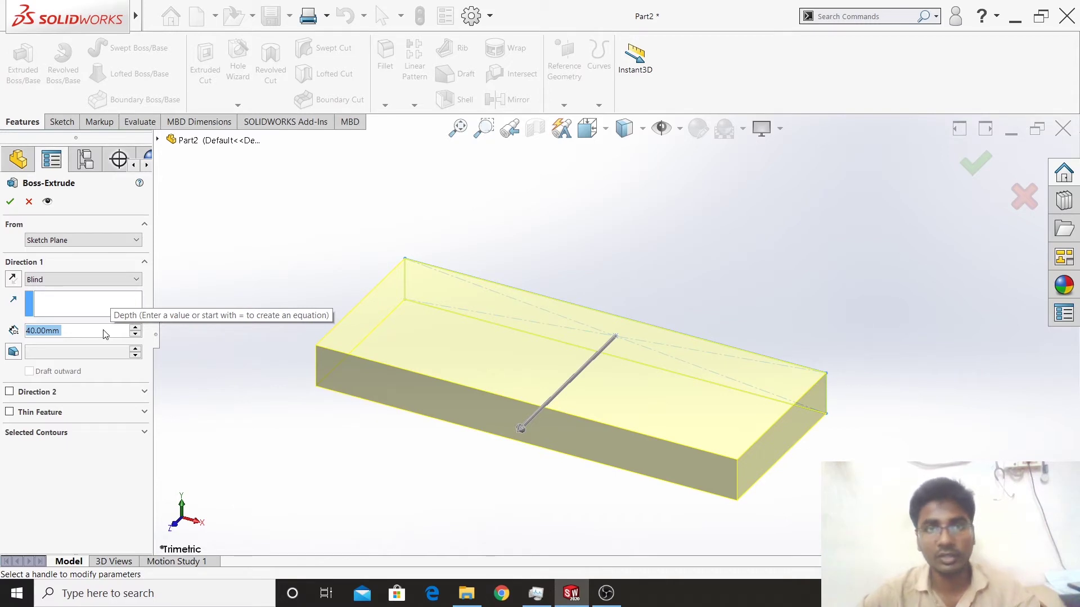
left_click(13, 279)
left_click(17, 280)
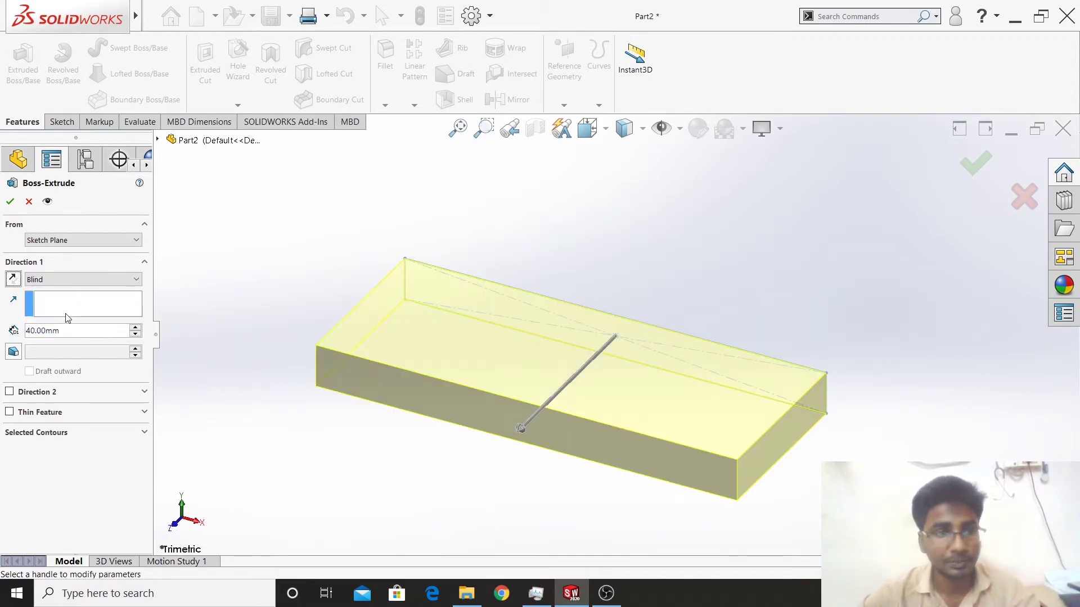
Set the extrusion to Mid Plane, 80 mm deep, and accept the base plate.
left_click(125, 280)
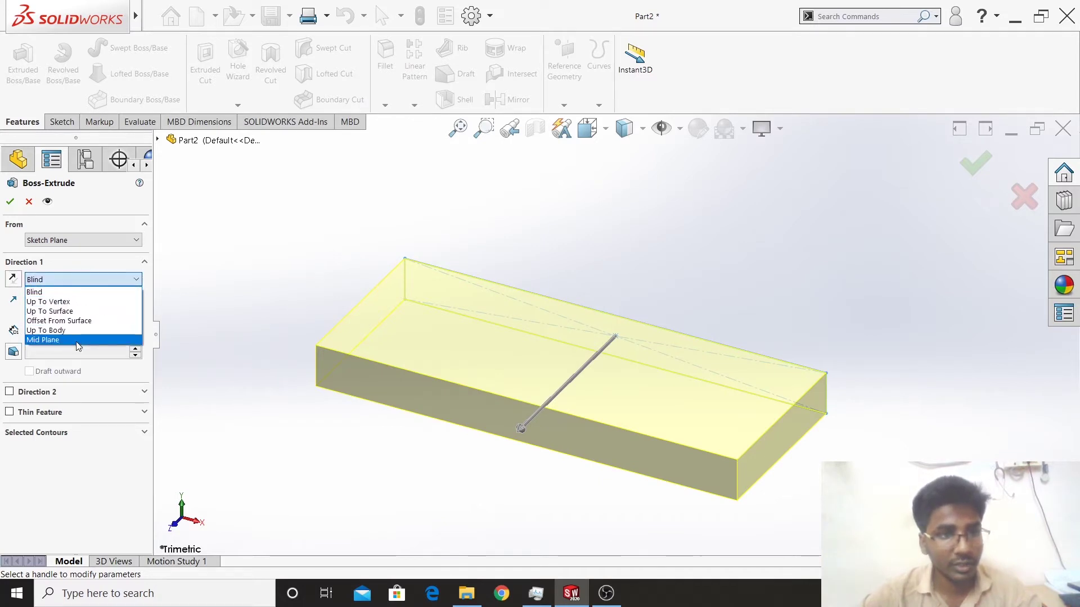
left_click(78, 340)
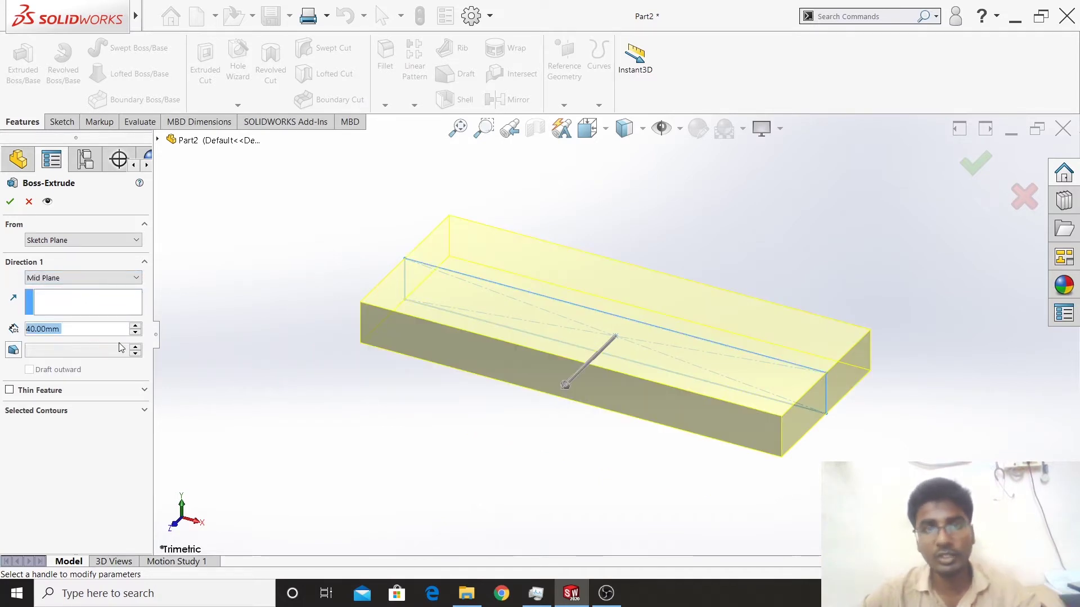
scroll(101, 333, "up", 2)
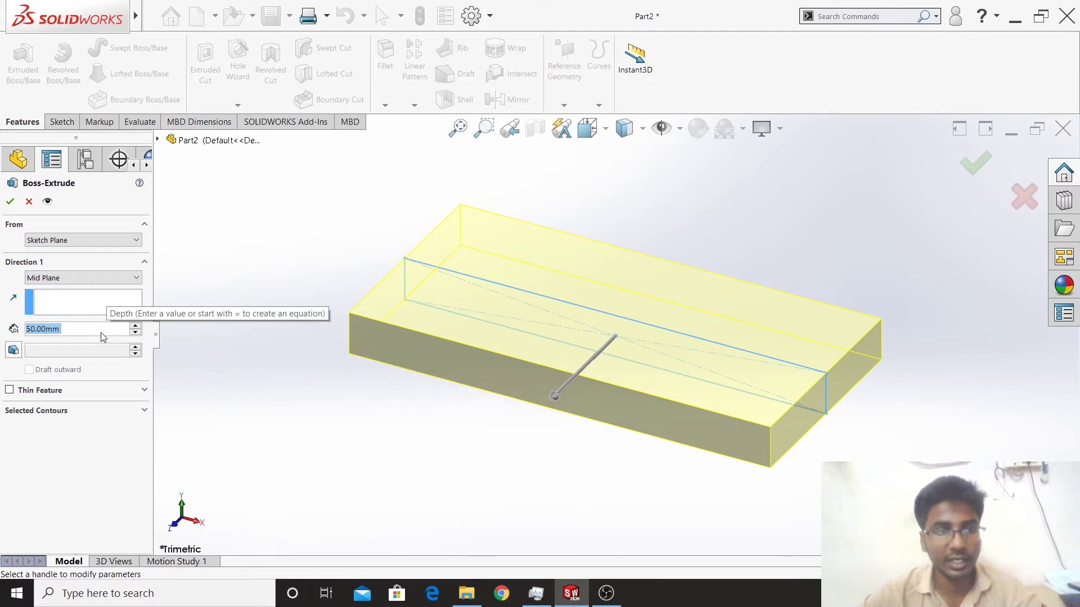
scroll(101, 336, "up", 1)
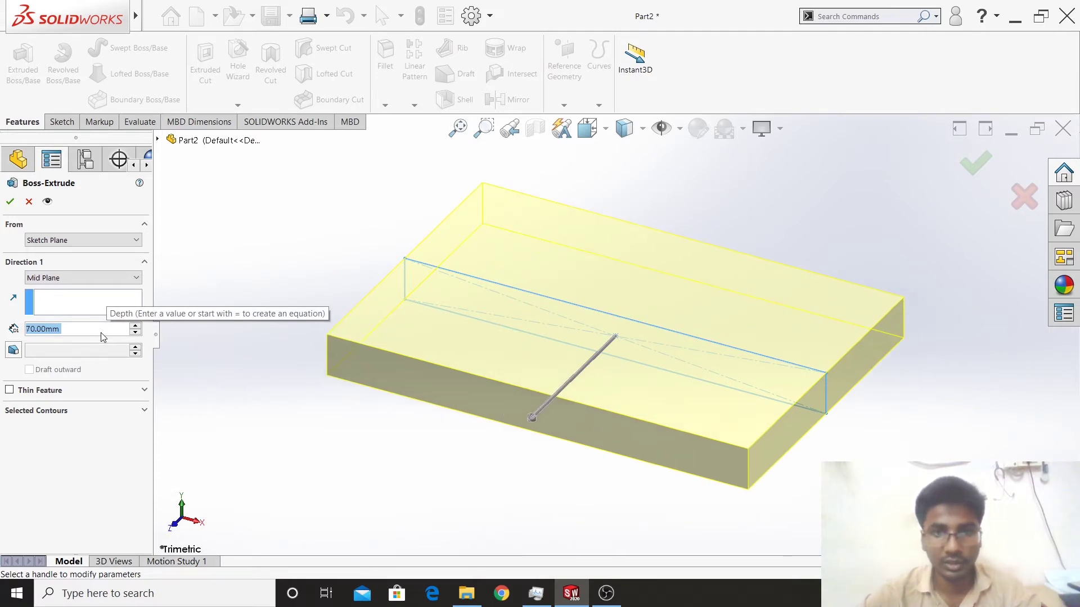
scroll(100, 332, "up", 1)
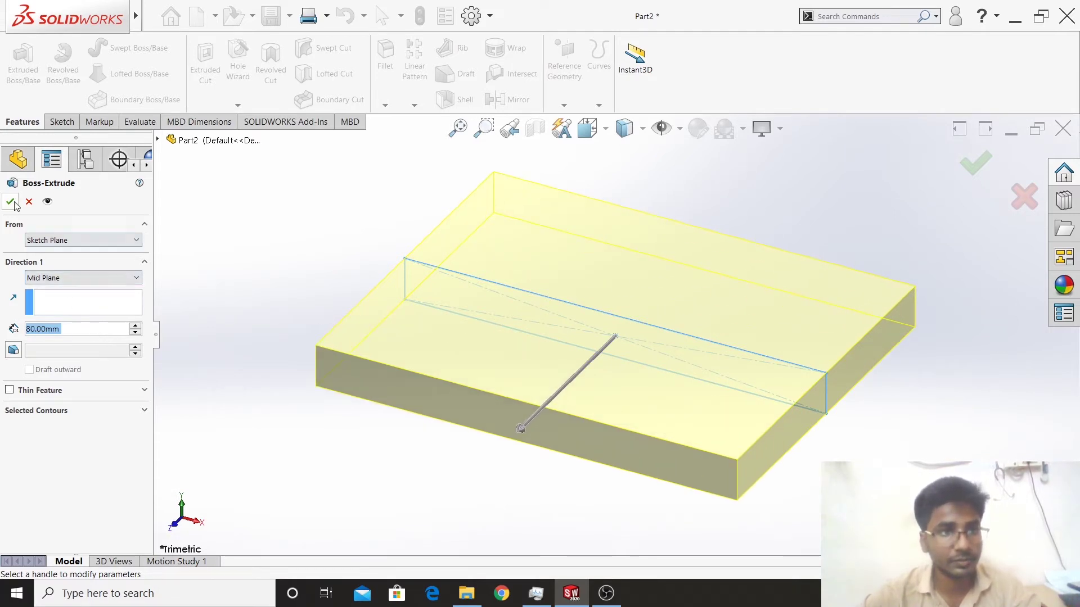
left_click(11, 202)
mouse_move(577, 432)
middle_mouse_down()
mouse_move(625, 438)
mouse_move(564, 470)
middle_mouse_up()
scroll(778, 366, "down", 3)
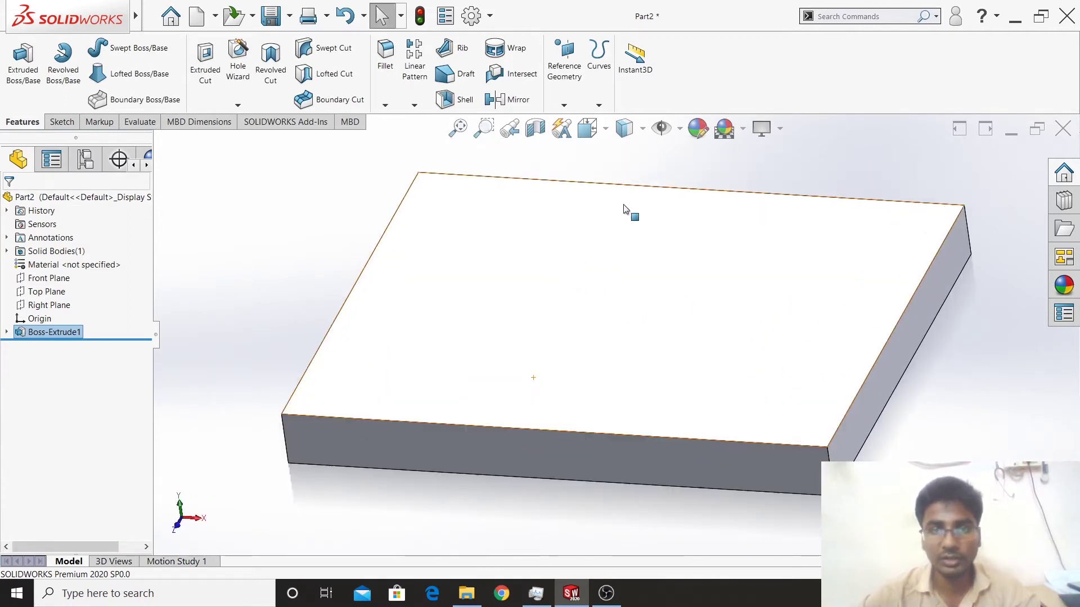
Start a new sketch on the Front Plane and view it Normal To.
scroll(623, 208, "up", 2)
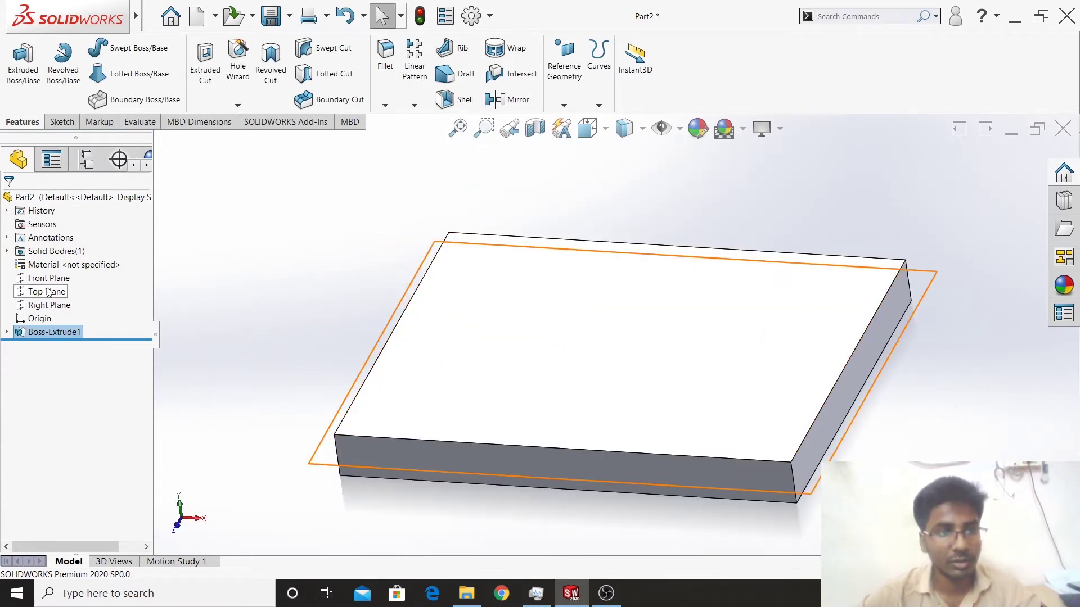
left_click(43, 281)
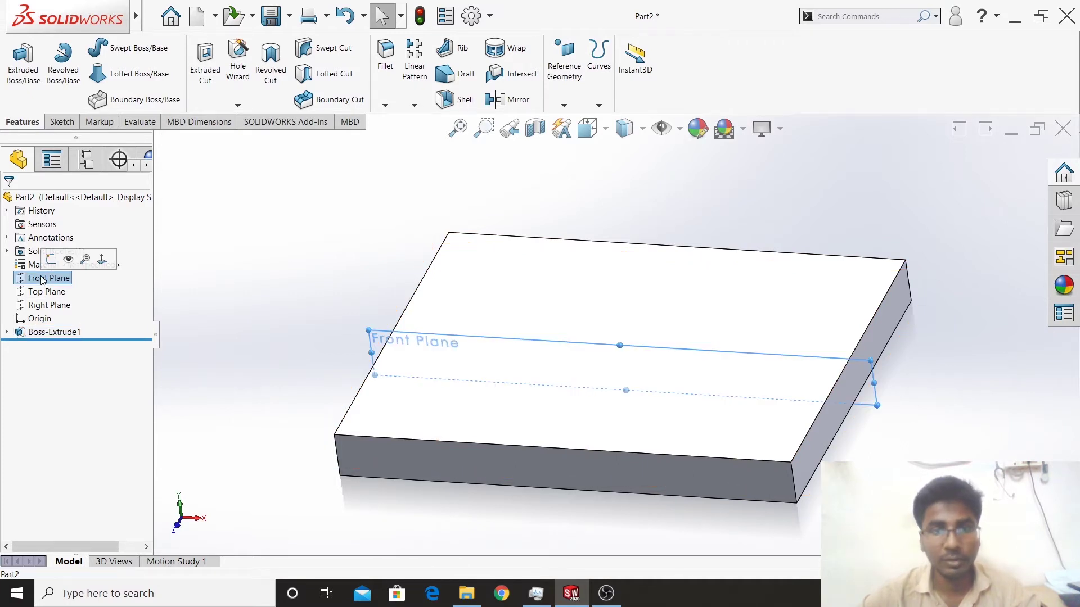
right_click(43, 281)
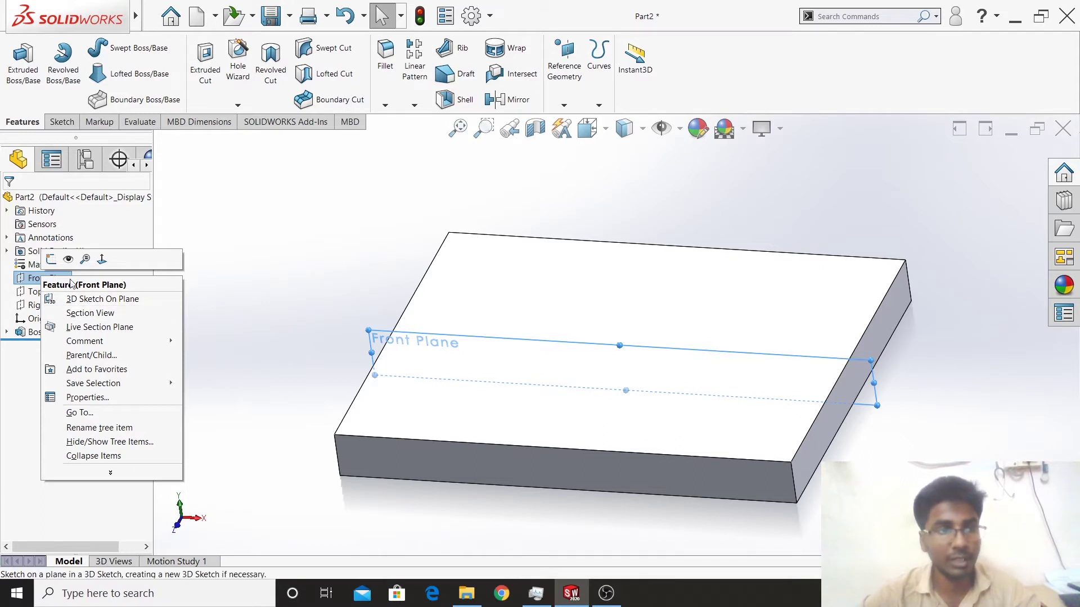
left_click(51, 259)
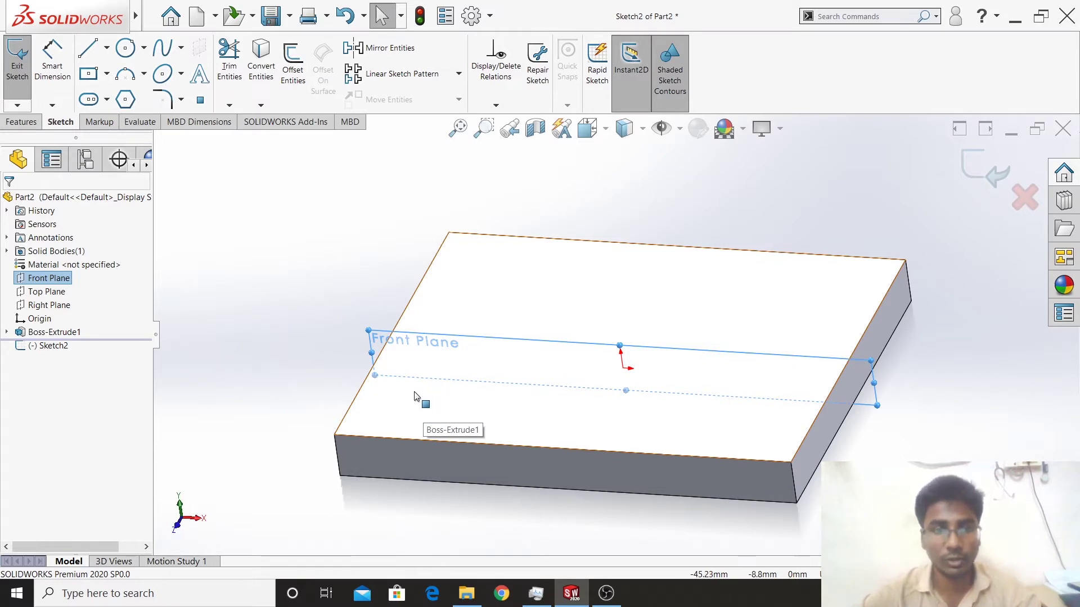
left_click(51, 347)
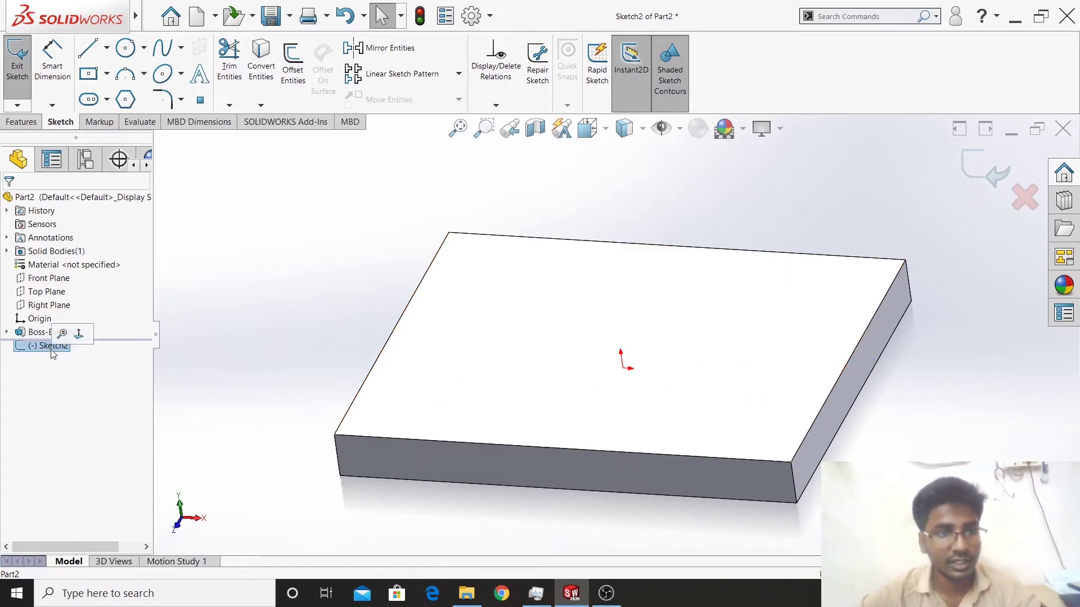
right_click(51, 346)
left_click(78, 333)
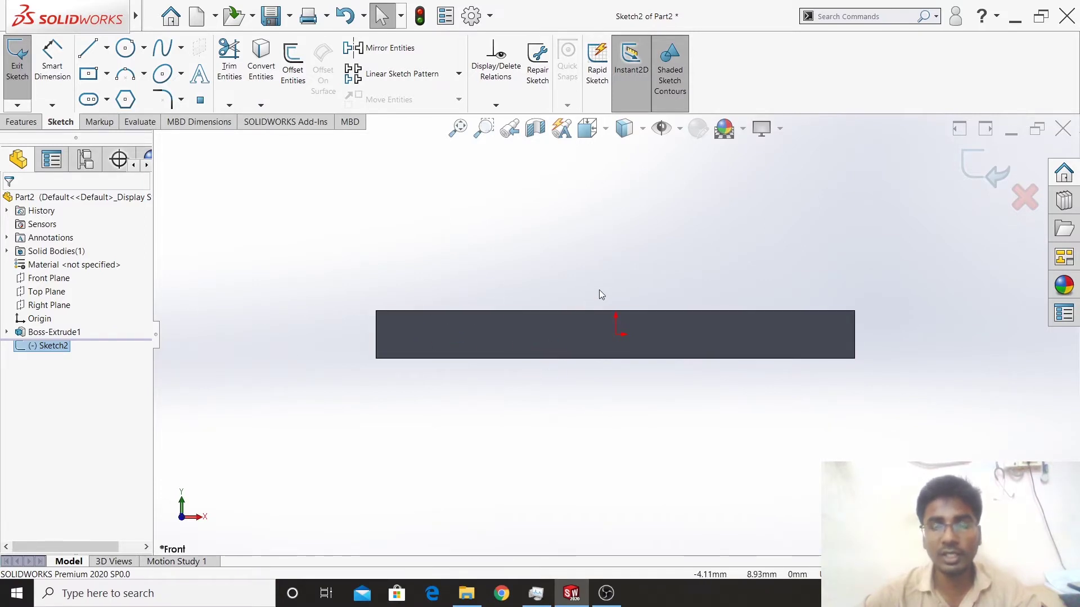
scroll(607, 273, "up", 3)
scroll(629, 246, "down", 3)
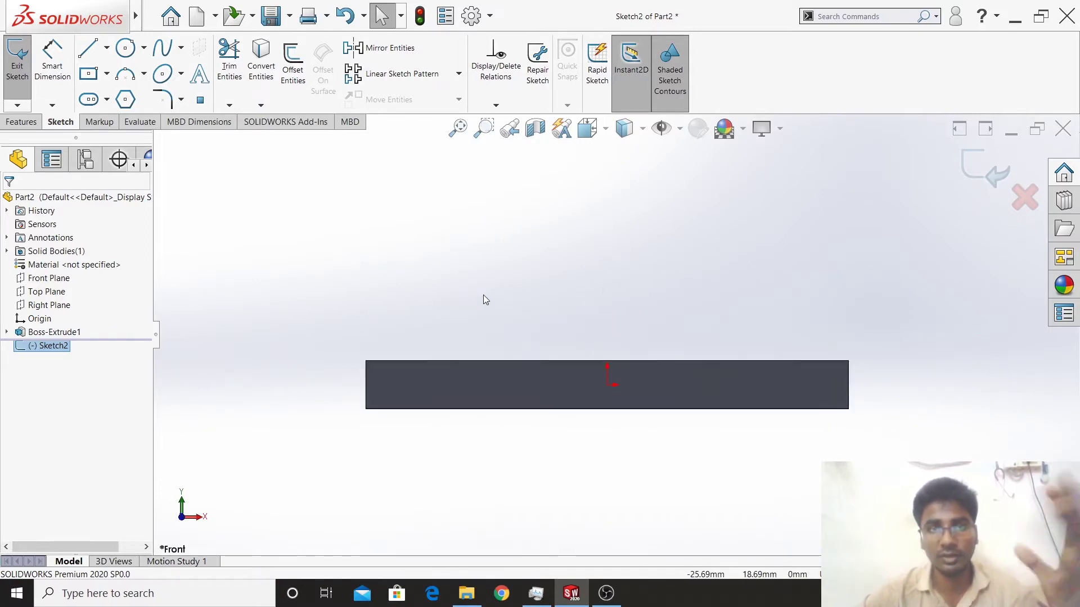
Draw a closed 80 mm tall, 2 mm wide fin outline at the plate's left corner.
left_click(88, 48)
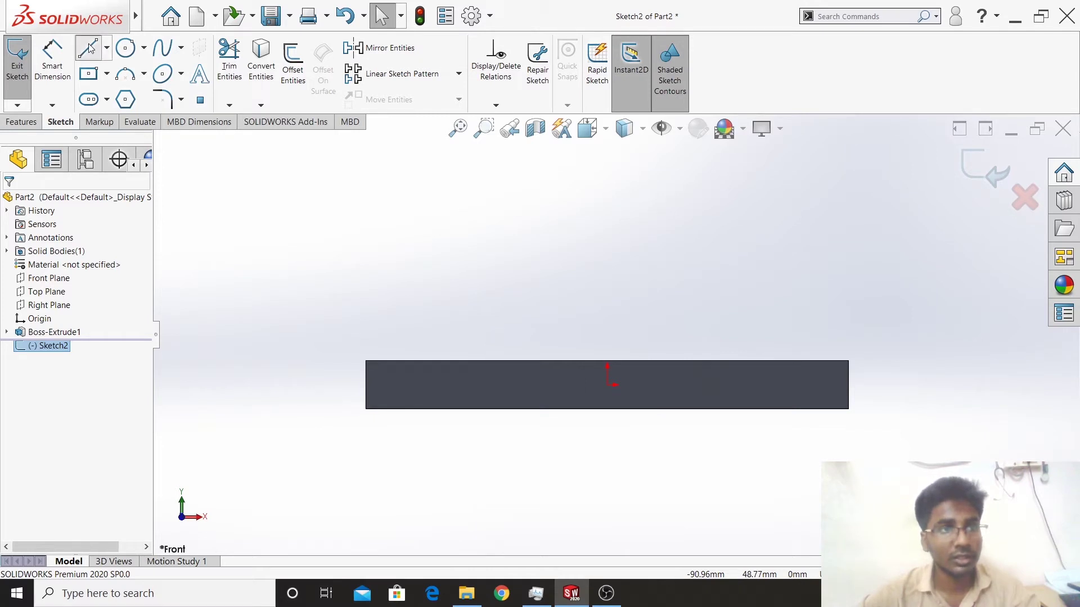
left_click(365, 361)
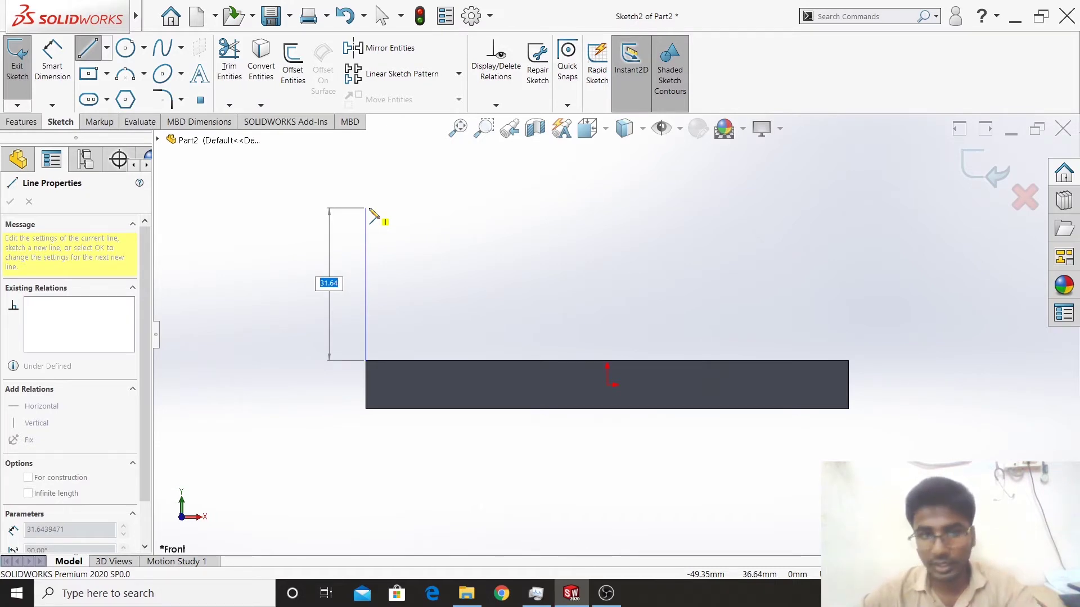
type("80")
key("Return")
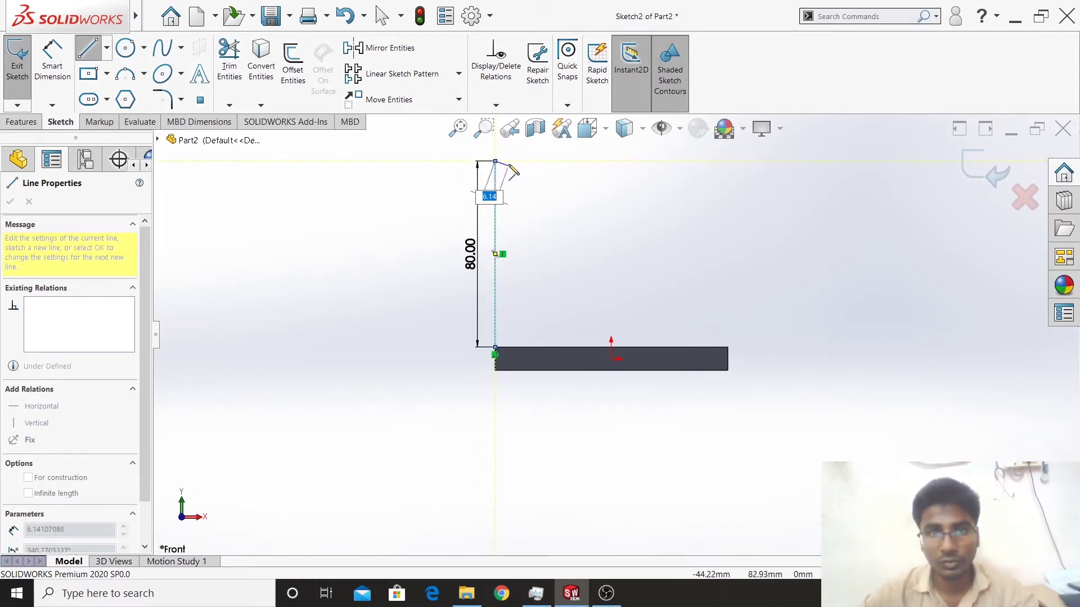
type("2")
key("Return")
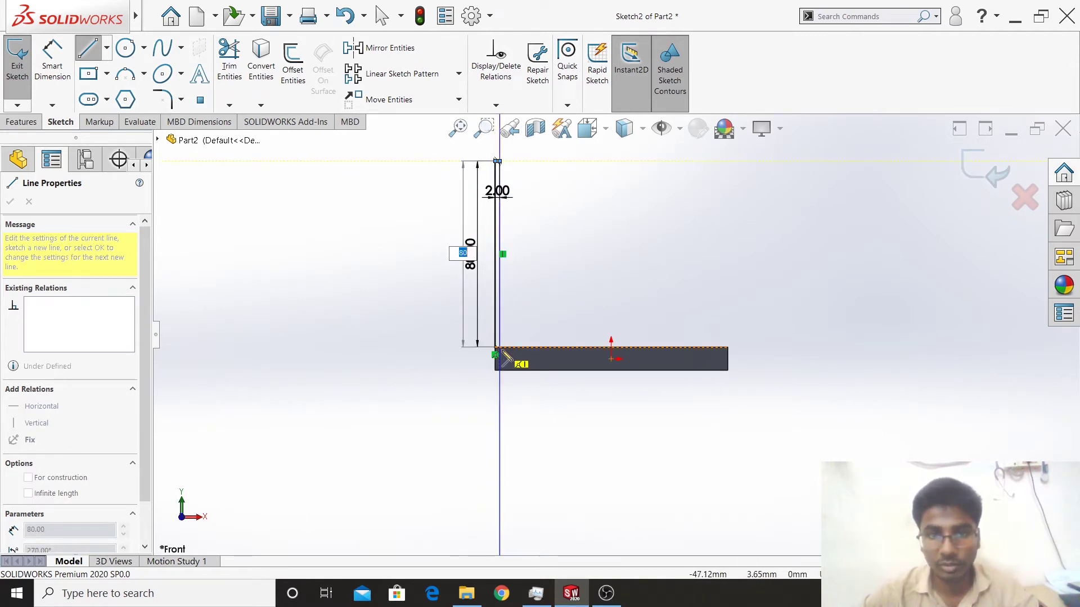
scroll(503, 356, "down", 1)
scroll(562, 343, "down", 4)
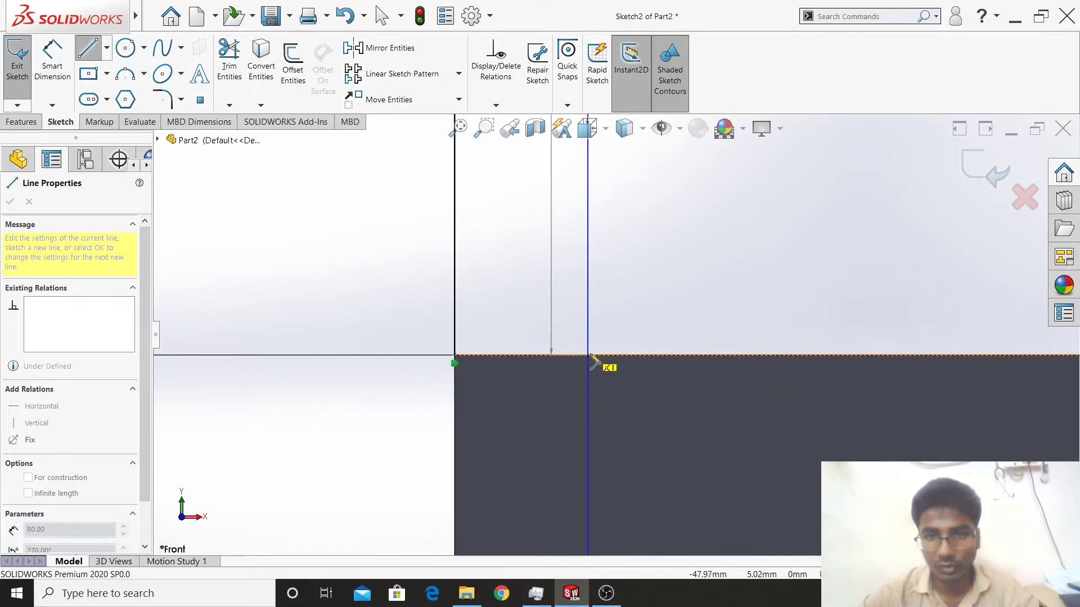
left_click(588, 355)
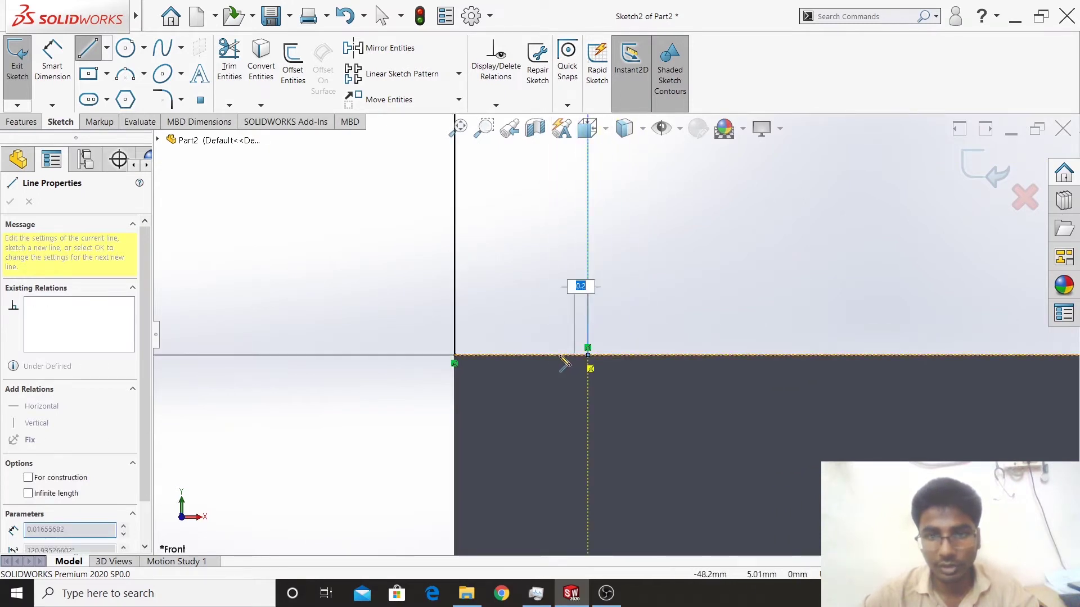
left_click(466, 363)
scroll(613, 334, "up", 2)
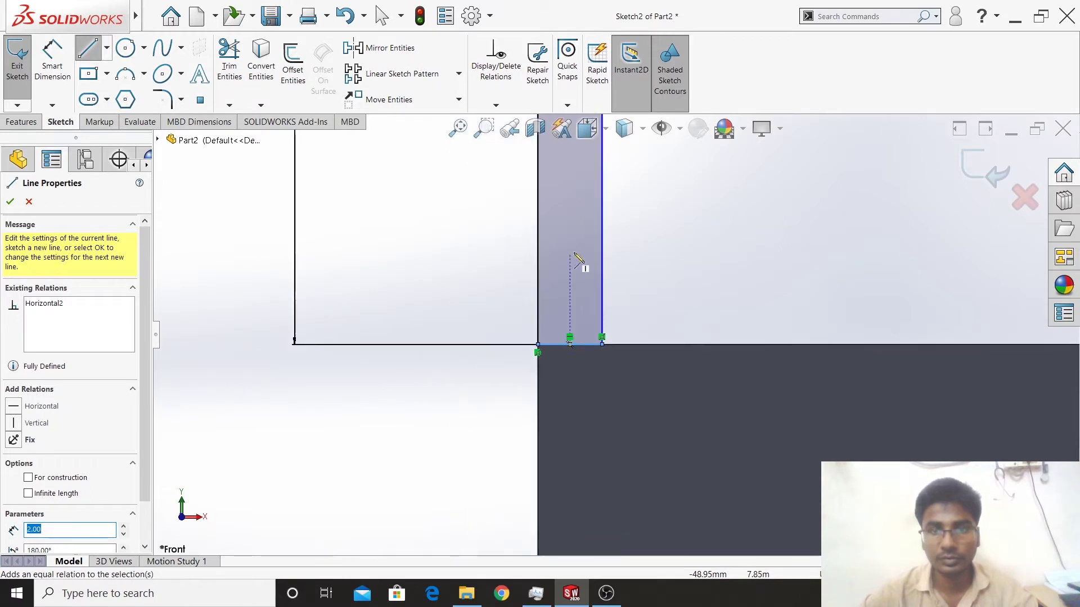
scroll(682, 260, "up", 3)
scroll(716, 188, "up", 1)
scroll(678, 250, "down", 2)
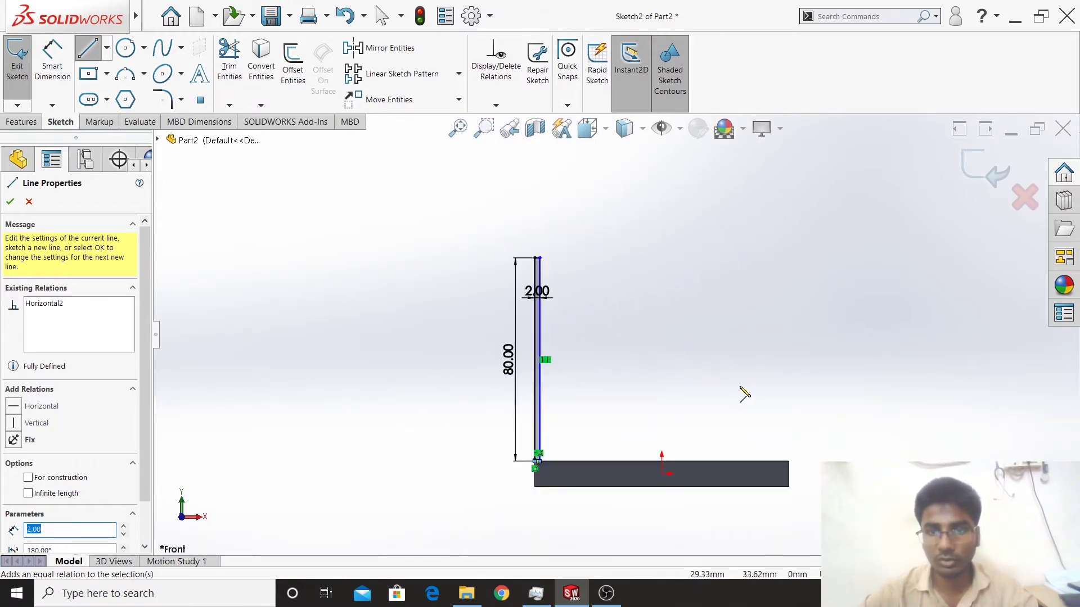
scroll(731, 394, "up", 1)
key("Escape")
mouse_move(675, 351)
middle_mouse_down()
mouse_move(658, 343)
mouse_move(643, 403)
mouse_move(556, 336)
middle_mouse_up()
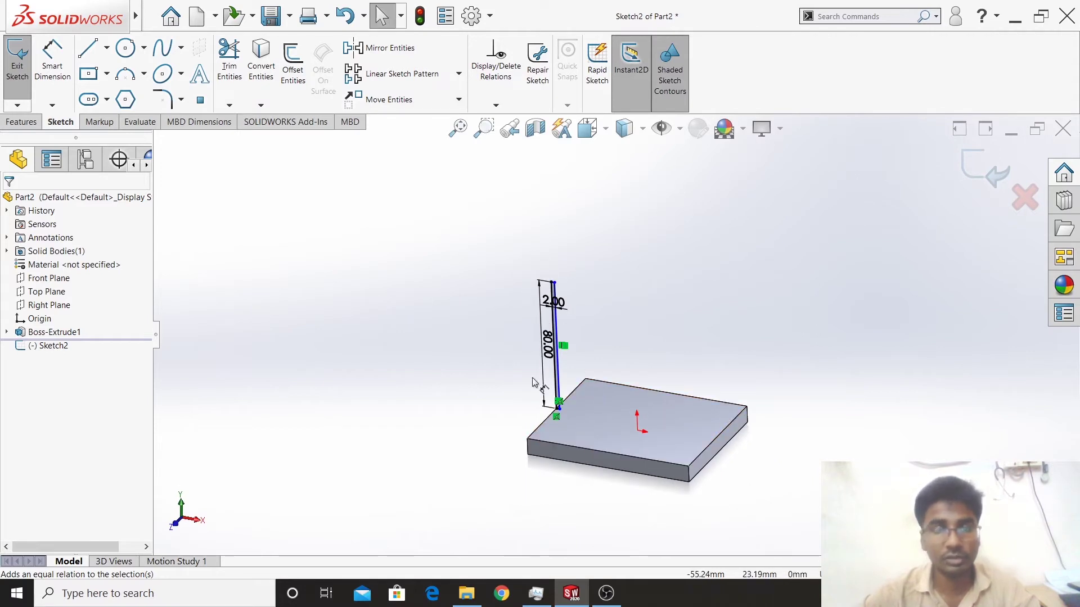
Extrude the fin sketch 80 mm Mid Plane into an upright fin on the plate.
left_click(16, 122)
left_click(23, 62)
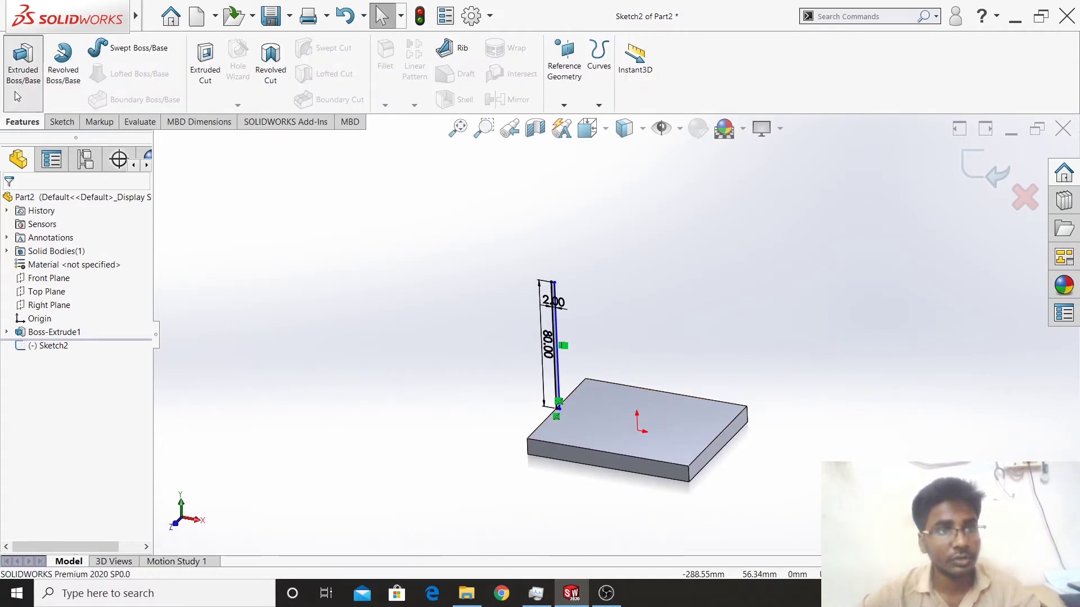
left_click(101, 280)
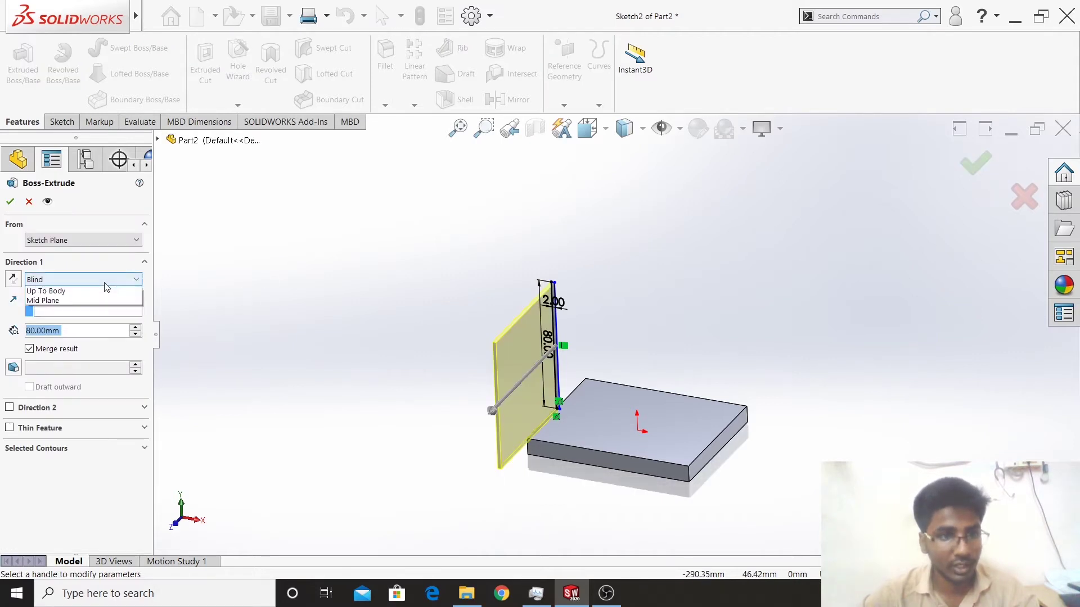
left_click(80, 347)
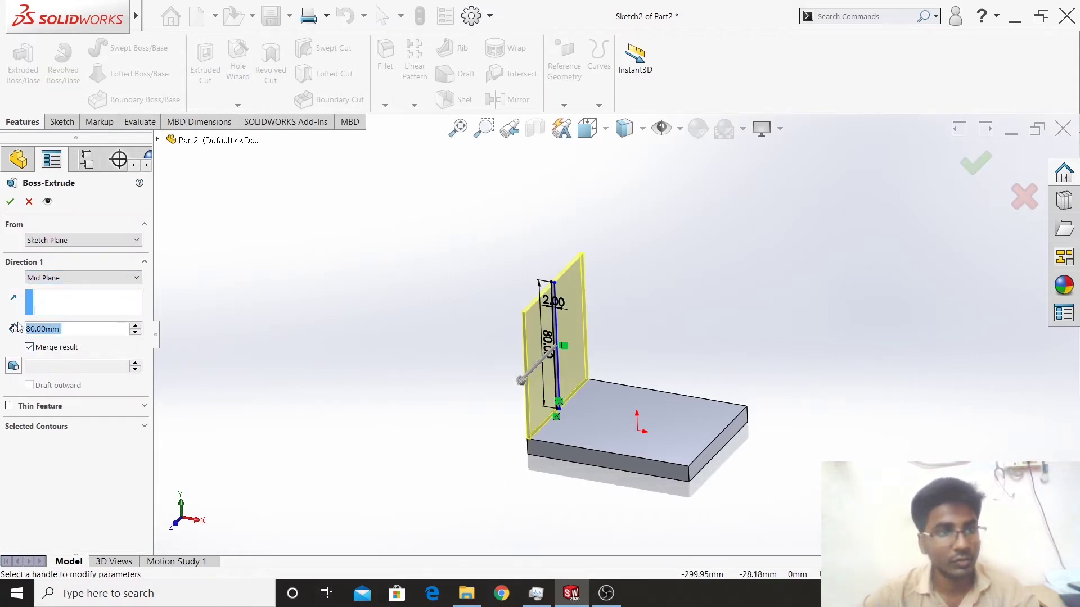
left_click(10, 201)
scroll(562, 446, "down", 3)
mouse_move(561, 446)
middle_mouse_down()
mouse_move(593, 386)
mouse_move(570, 419)
middle_mouse_up()
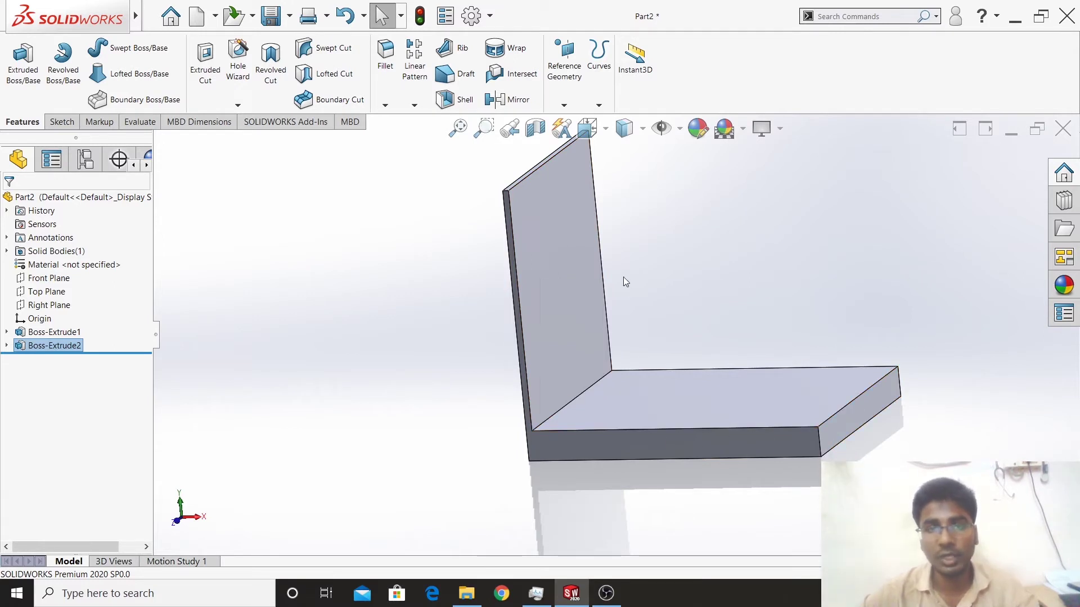
scroll(659, 231, "up", 1)
scroll(659, 234, "up", 1)
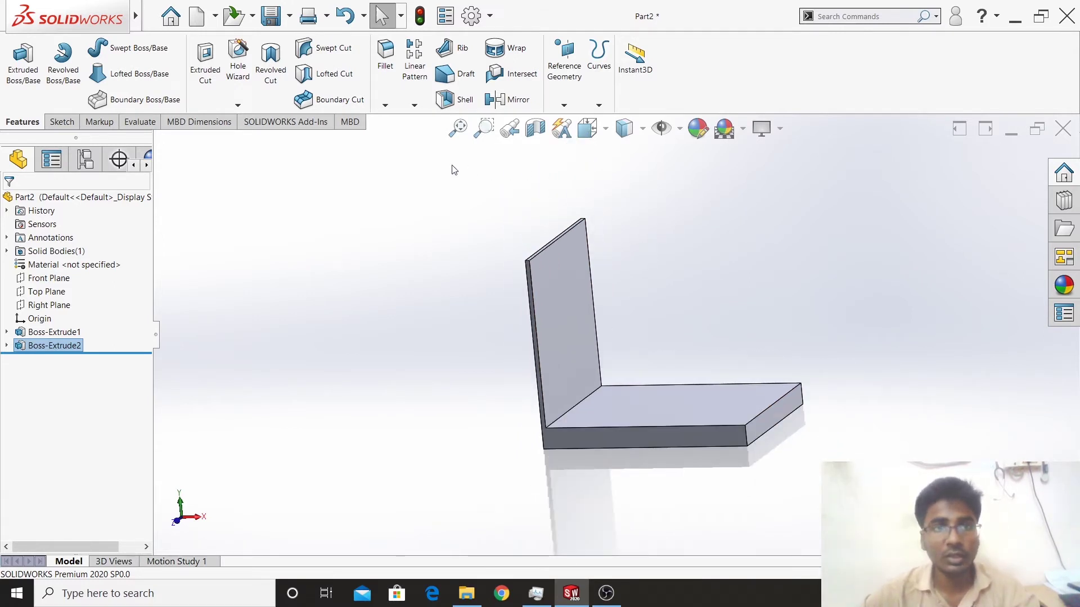
Start a Linear Pattern of the fin along the plate face and check the instance count.
left_click(416, 71)
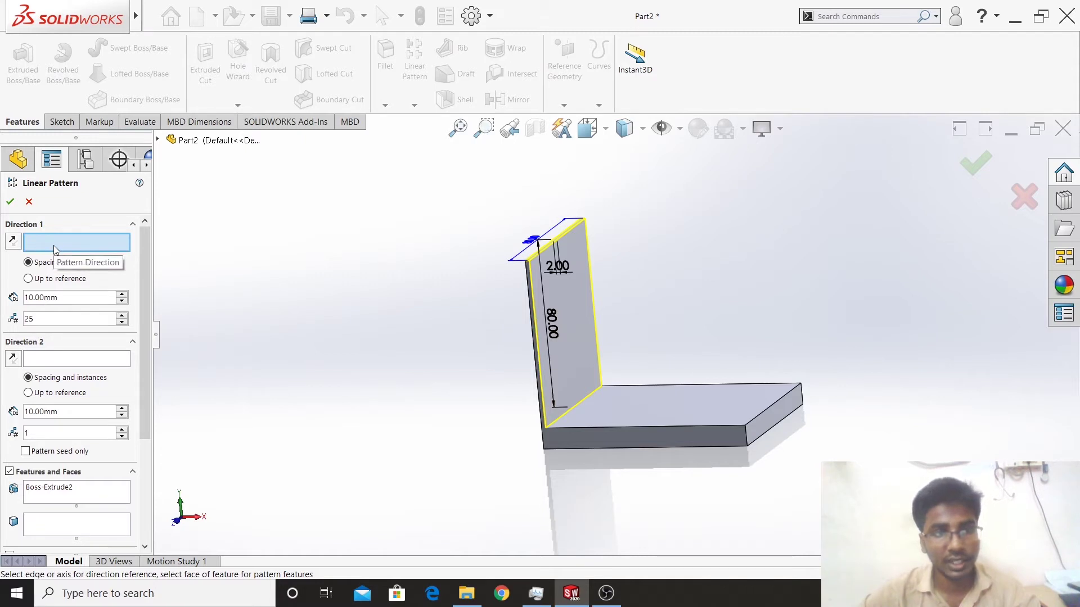
left_click(756, 427)
scroll(820, 415, "up", 3)
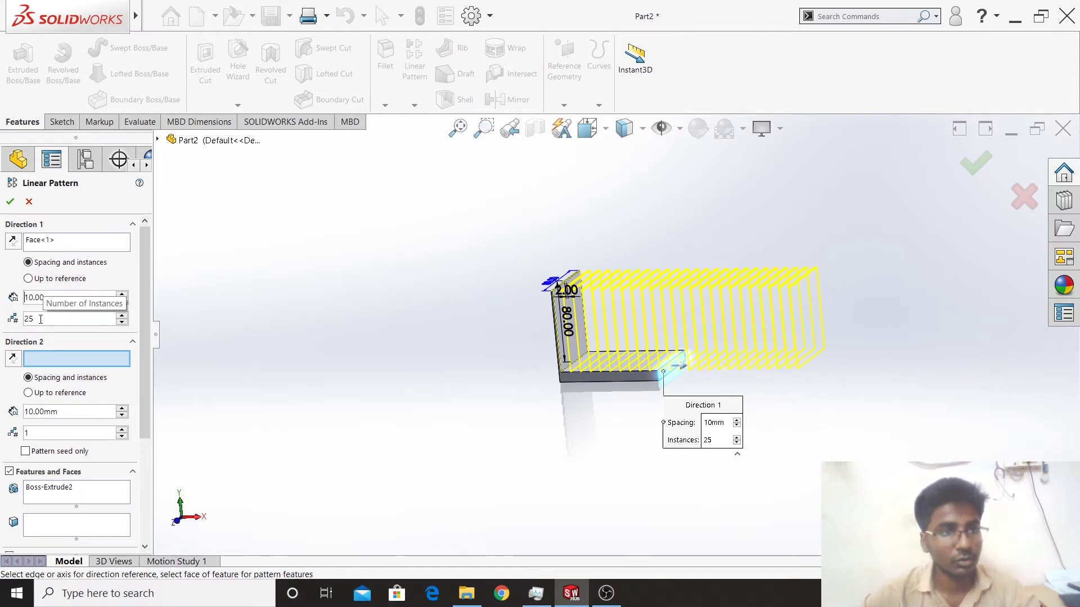
left_click(43, 320)
left_click(21, 278)
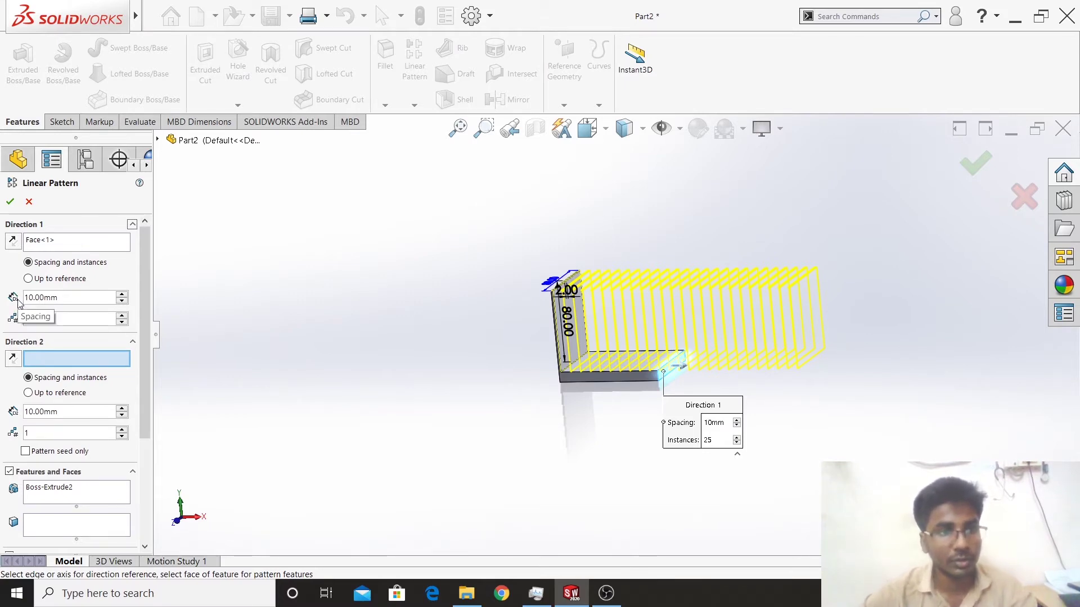
scroll(567, 338, "down", 2)
scroll(586, 294, "down", 2)
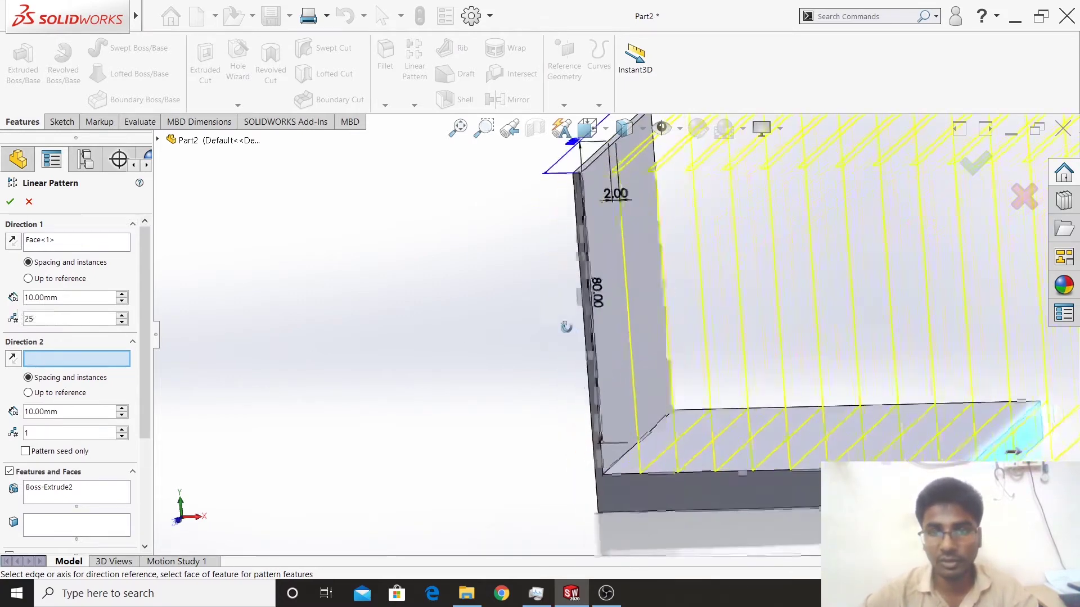
scroll(577, 309, "down", 2)
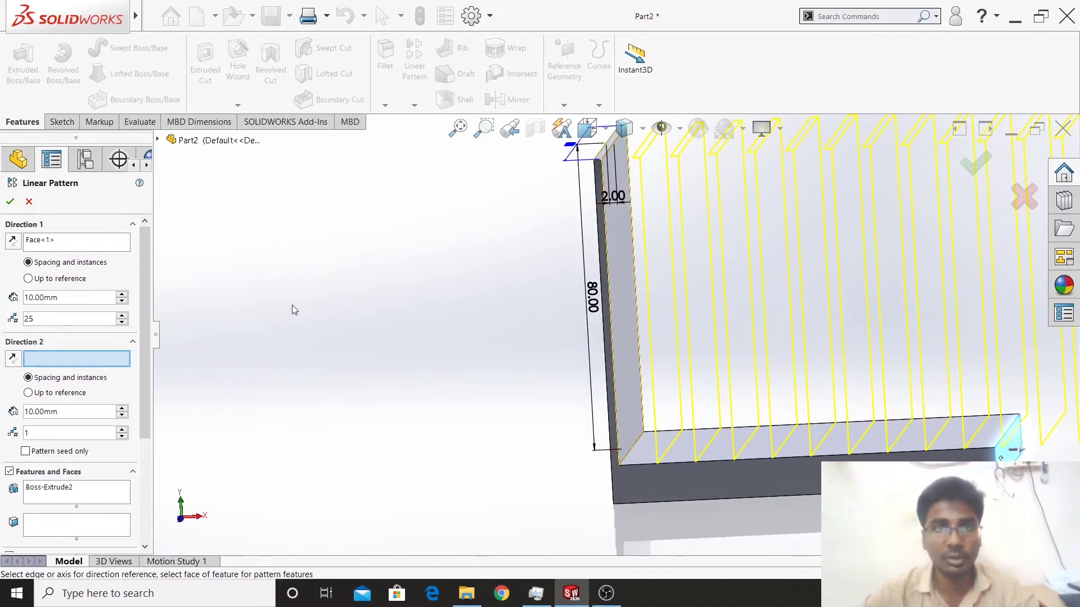
Set 4 mm fin spacing and confirm the 25-fin linear pattern.
double_click(71, 298)
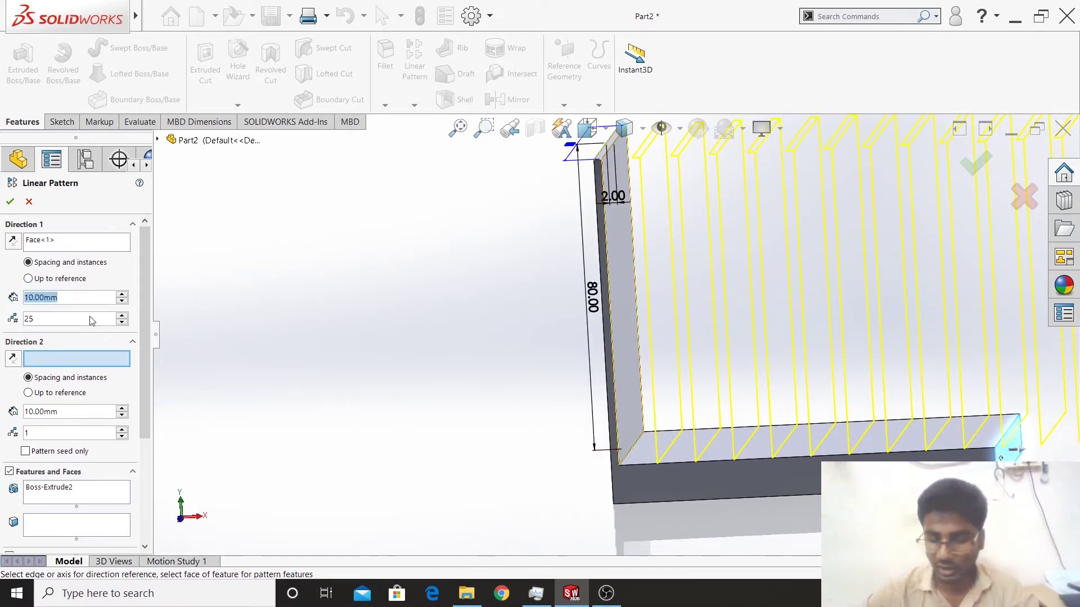
type("4")
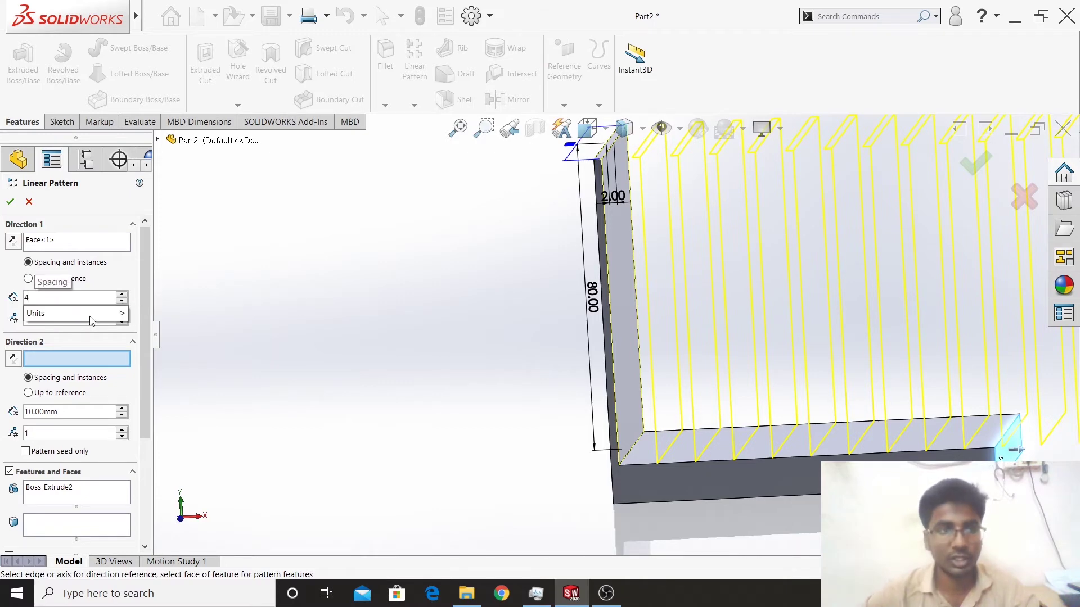
key("Return")
scroll(478, 335, "up", 3)
mouse_move(710, 305)
middle_mouse_down()
mouse_move(731, 312)
mouse_move(756, 291)
mouse_move(731, 298)
middle_mouse_up()
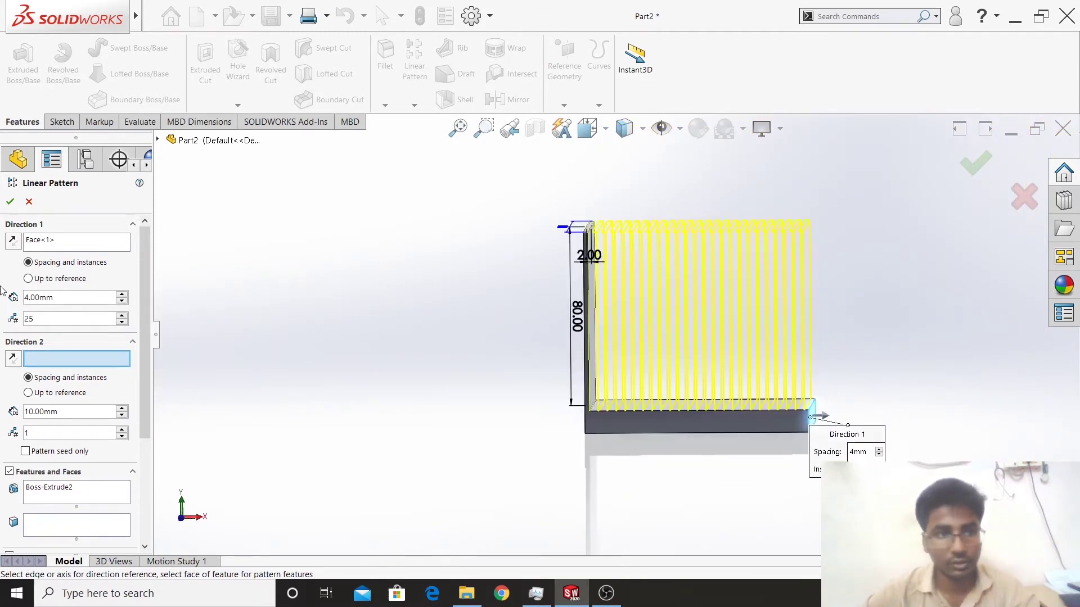
scroll(808, 414, "down", 3)
scroll(781, 388, "down", 2)
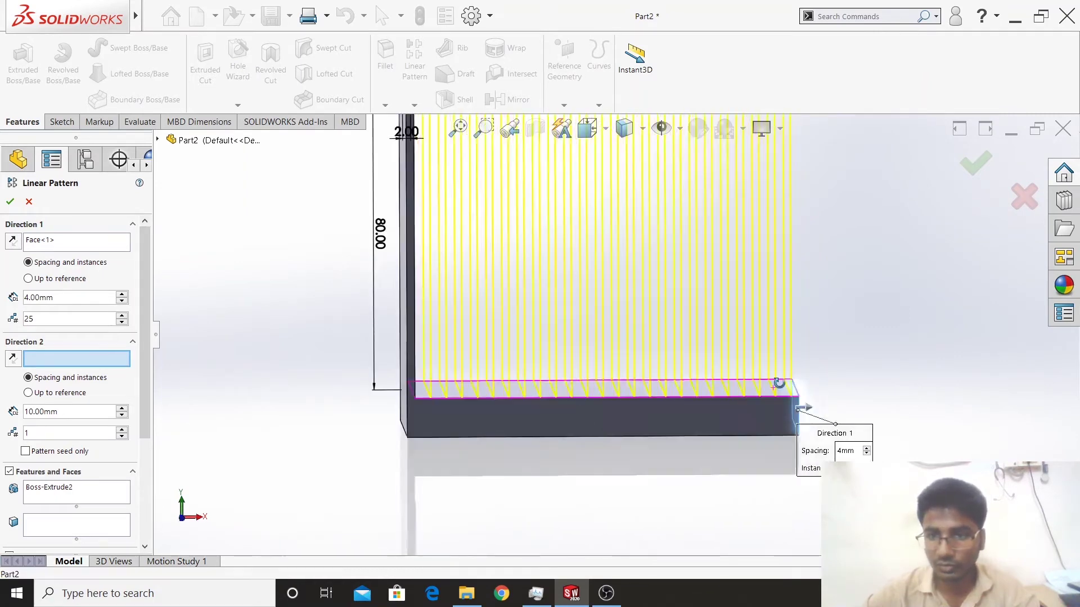
scroll(779, 383, "up", 2)
middle_click_drag(779, 383, 703, 315)
scroll(650, 260, "up", 2)
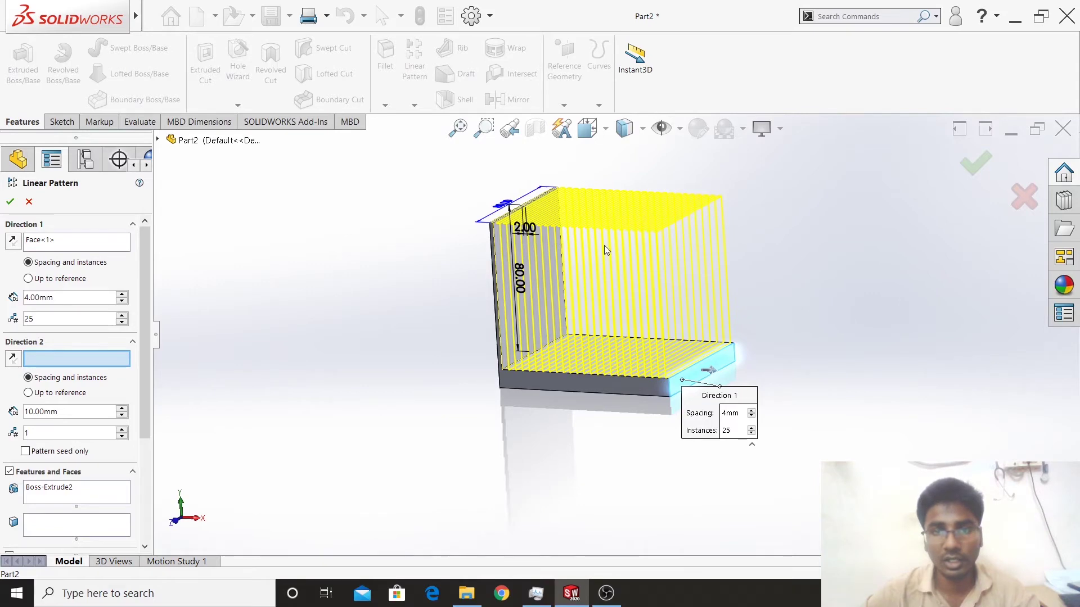
scroll(610, 202, "down", 2)
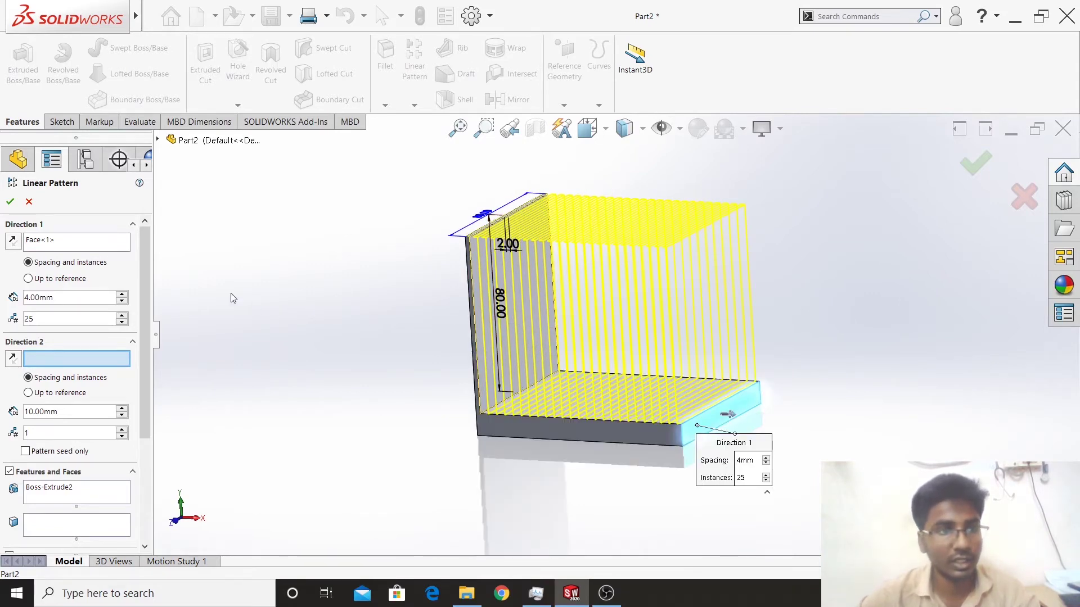
left_click(10, 202)
mouse_move(548, 366)
middle_mouse_down()
mouse_move(487, 329)
mouse_move(407, 330)
mouse_move(399, 429)
mouse_move(383, 441)
mouse_move(639, 329)
middle_mouse_up()
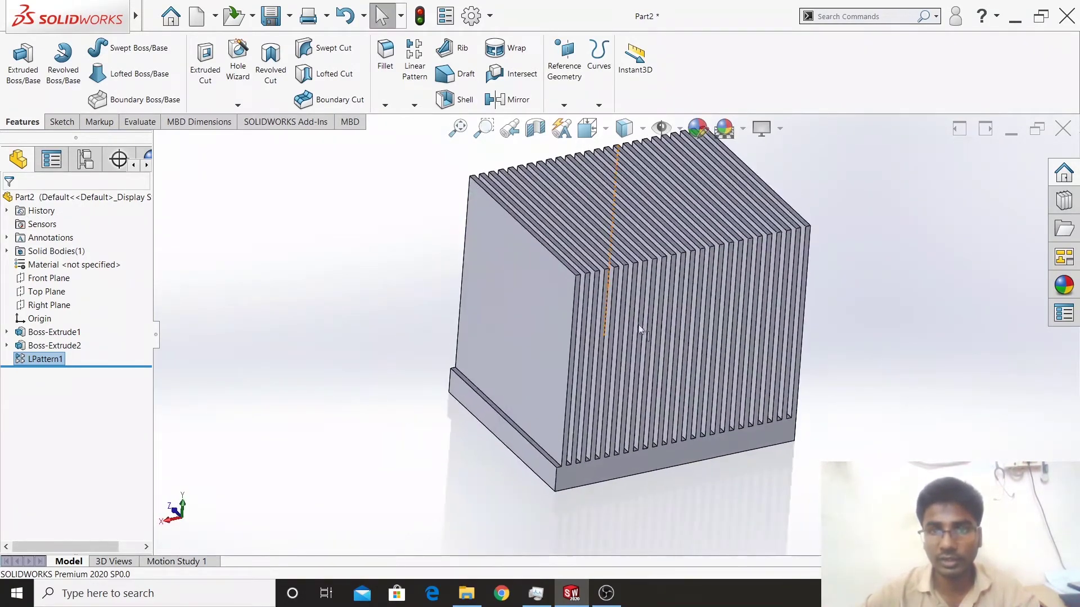
Open the ConfigurationManager and select the Default [Part2] configuration.
scroll(639, 329, "up", 3)
scroll(528, 373, "down", 1)
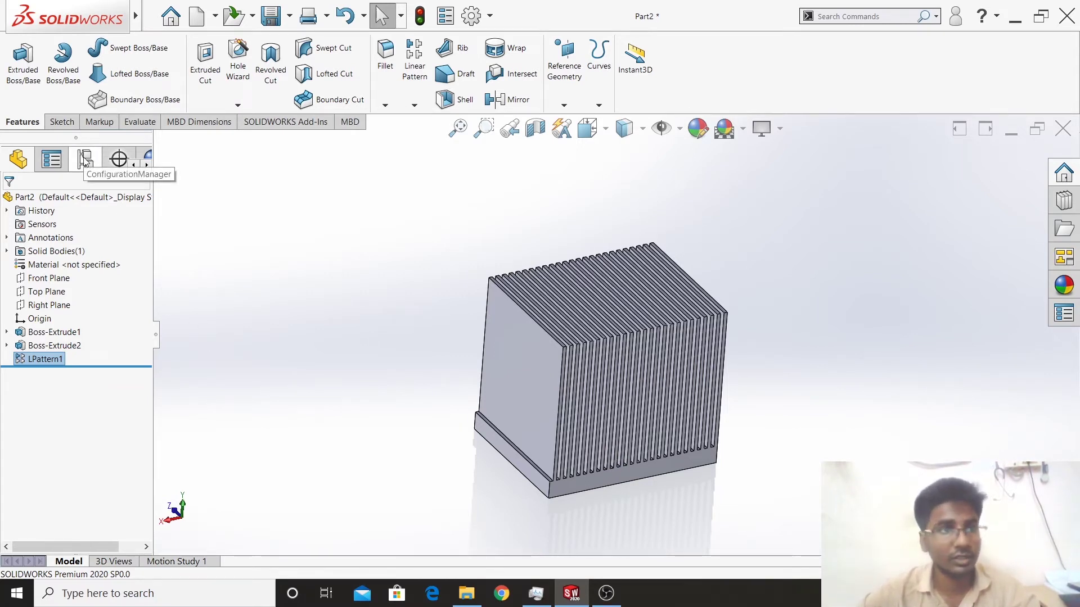
left_click(85, 160)
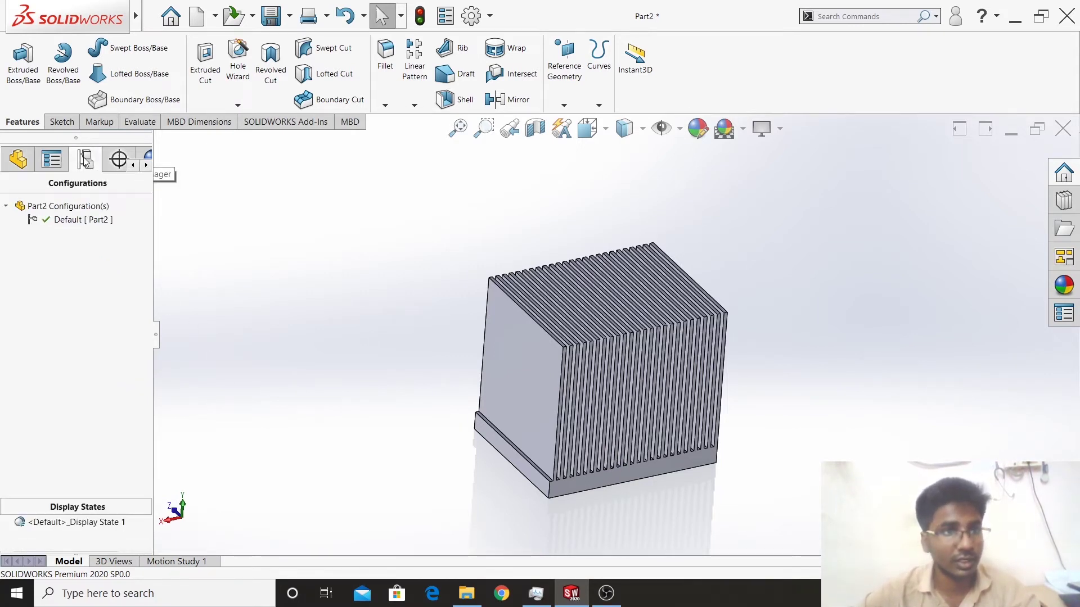
left_click(50, 220)
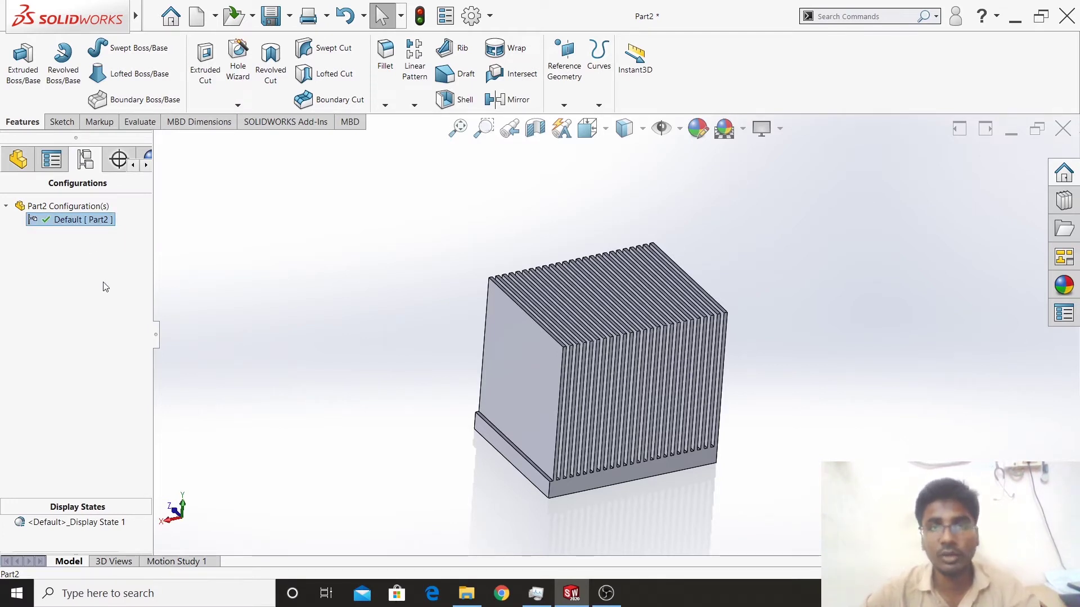
Add configuration 'circular fin' with description 'round base or cylindrical base'.
right_click(73, 208)
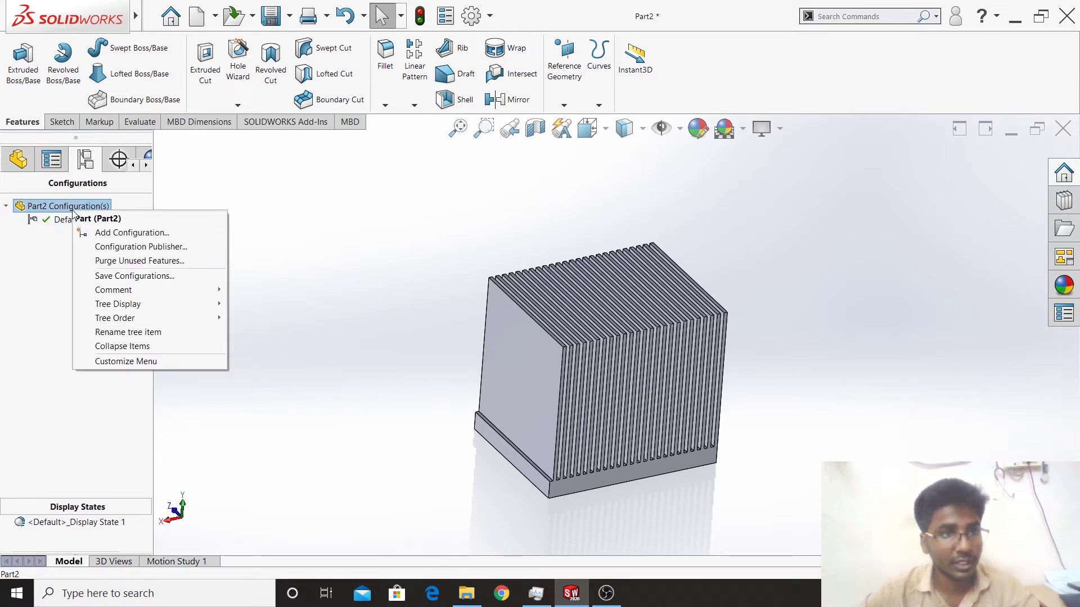
left_click(96, 234)
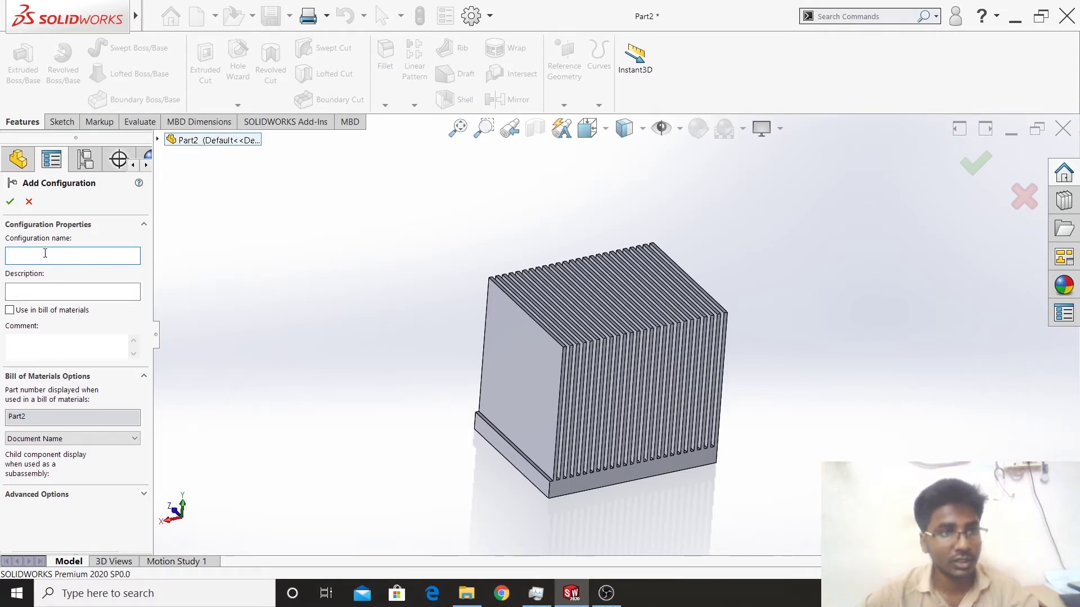
type("ci")
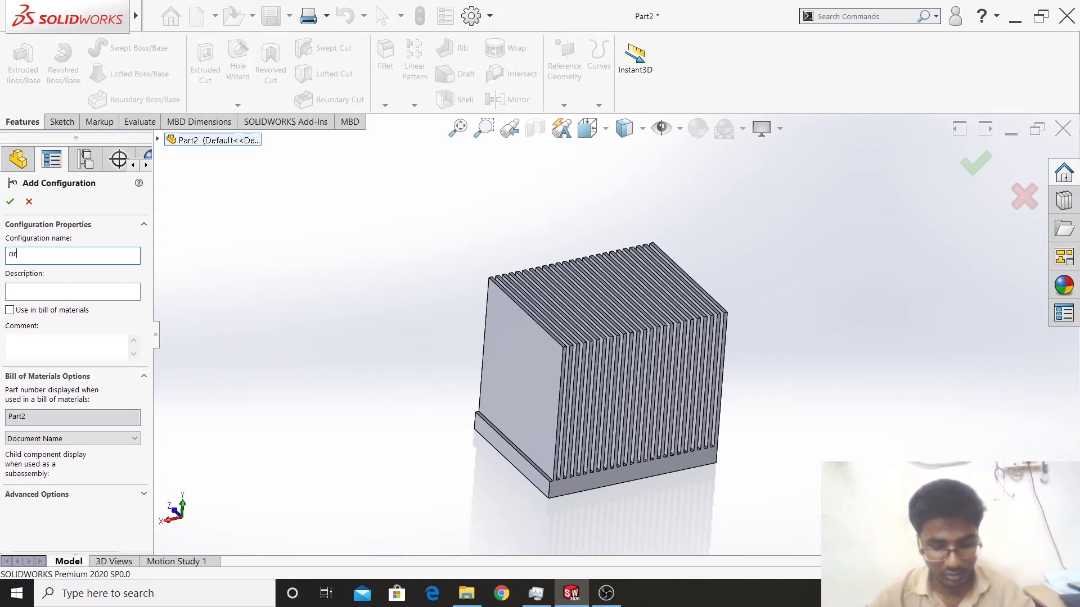
type("r ")
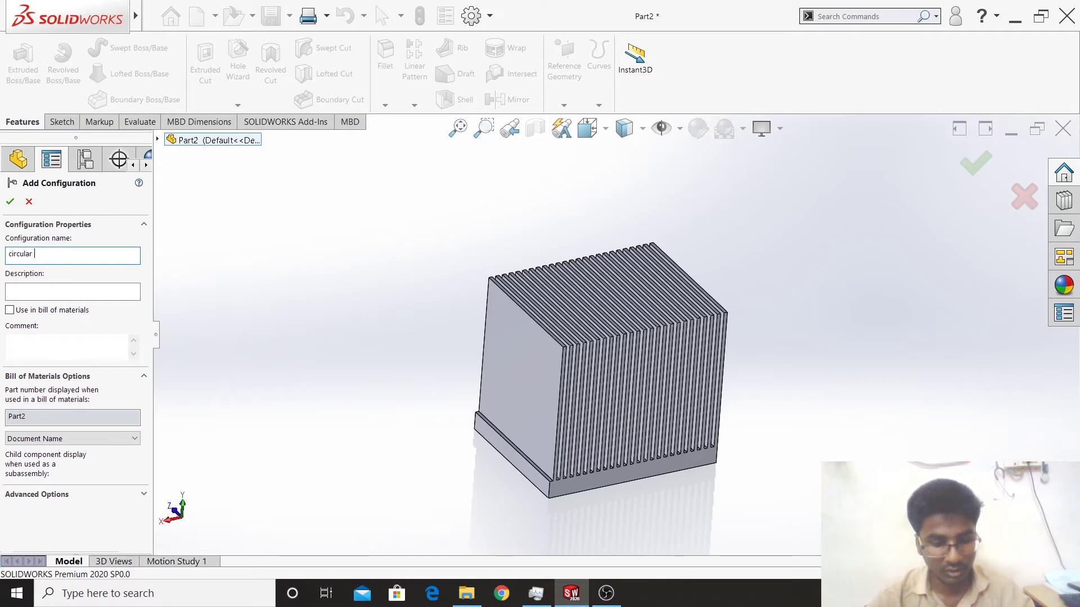
type("n")
left_click(24, 291)
type("round ba")
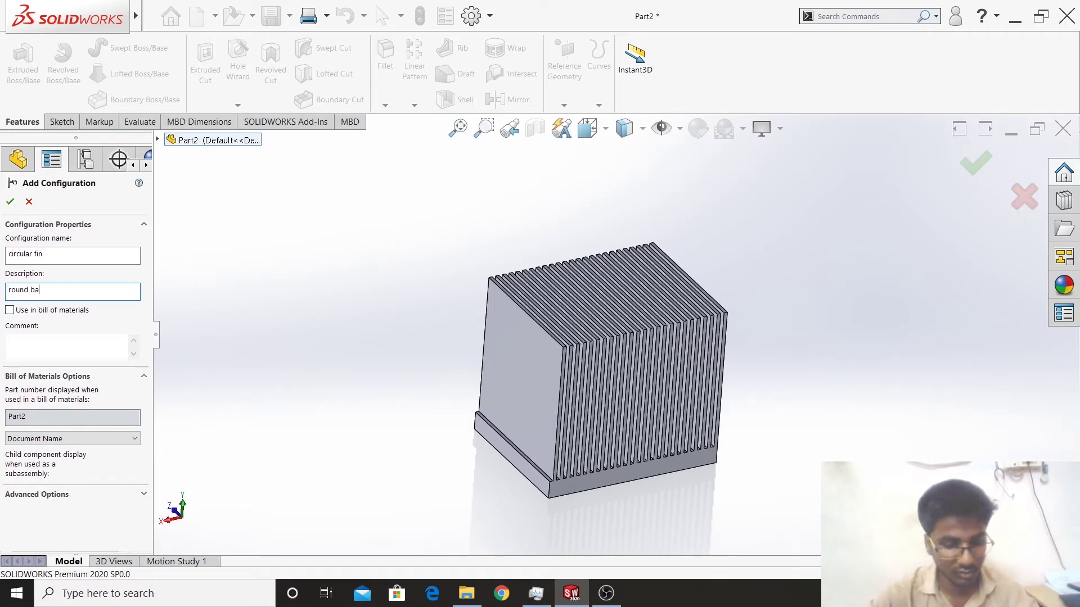
type("se o")
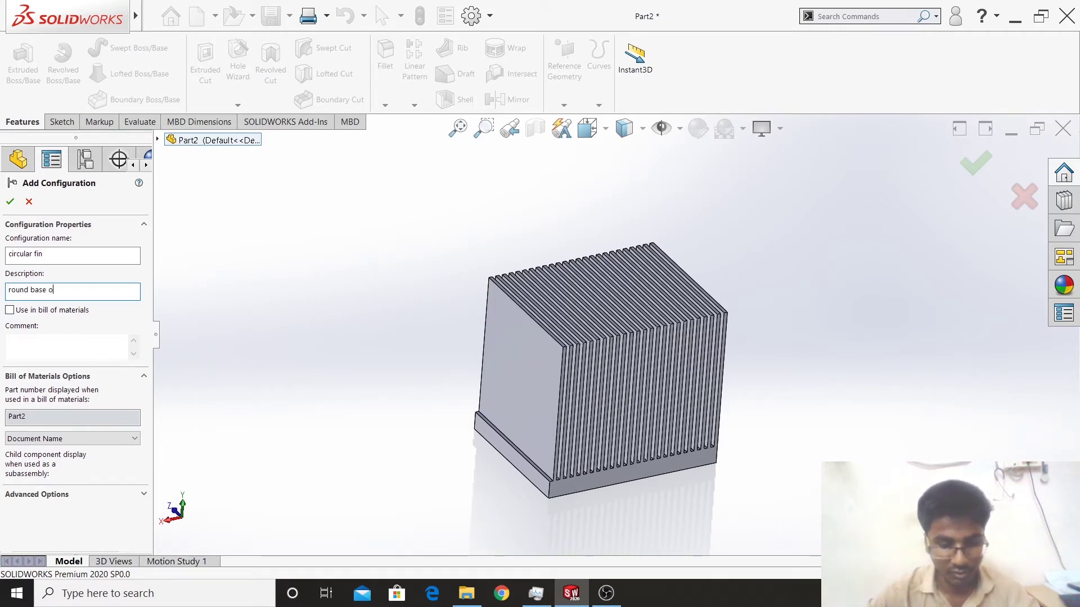
type("r cylindrical")
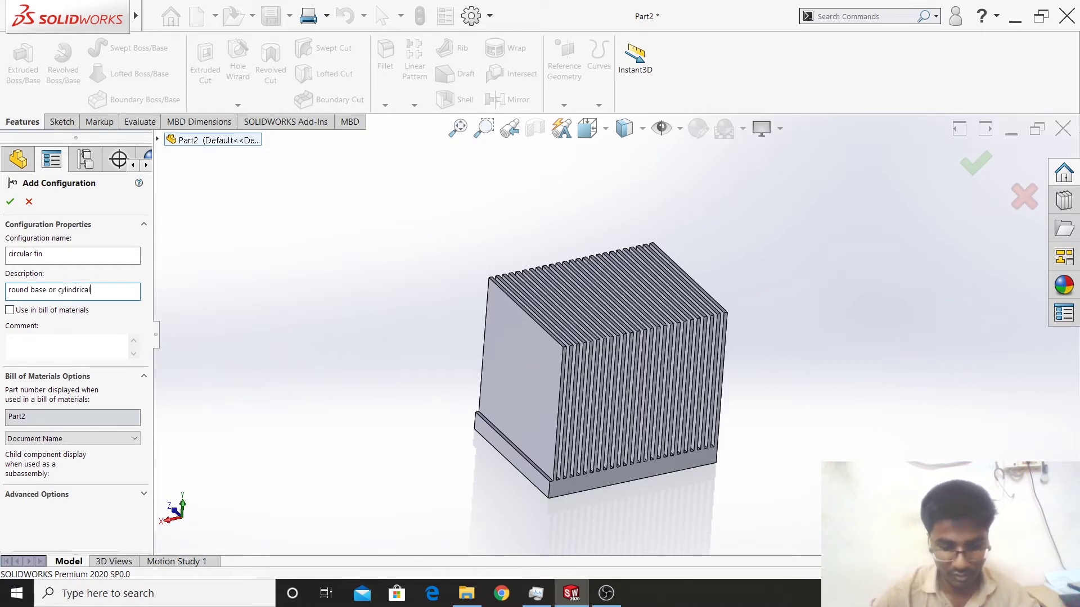
type(" base")
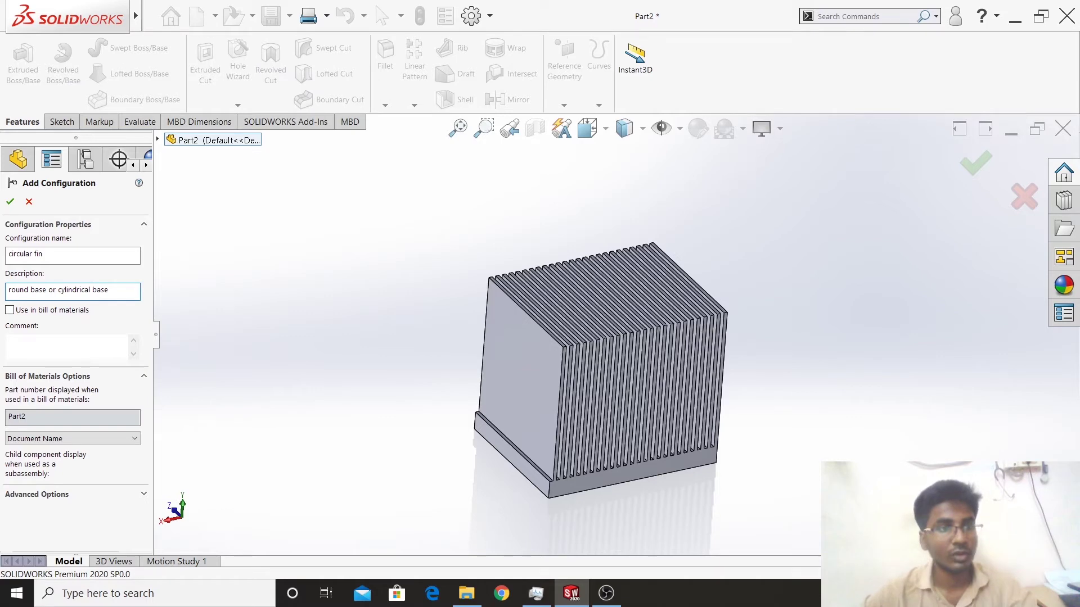
left_click(10, 201)
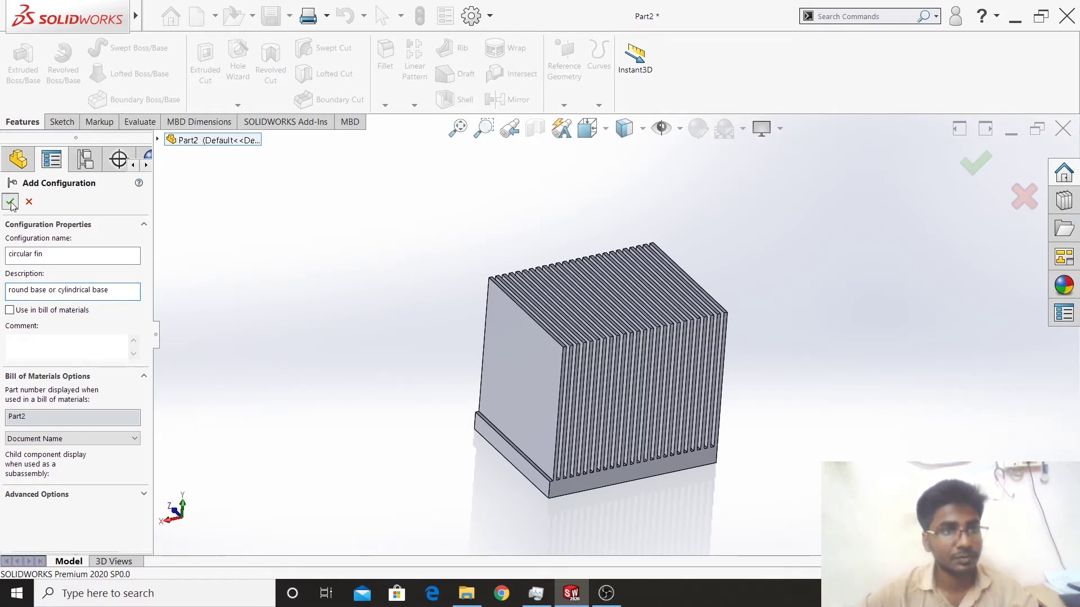
scroll(594, 471, "down", 2)
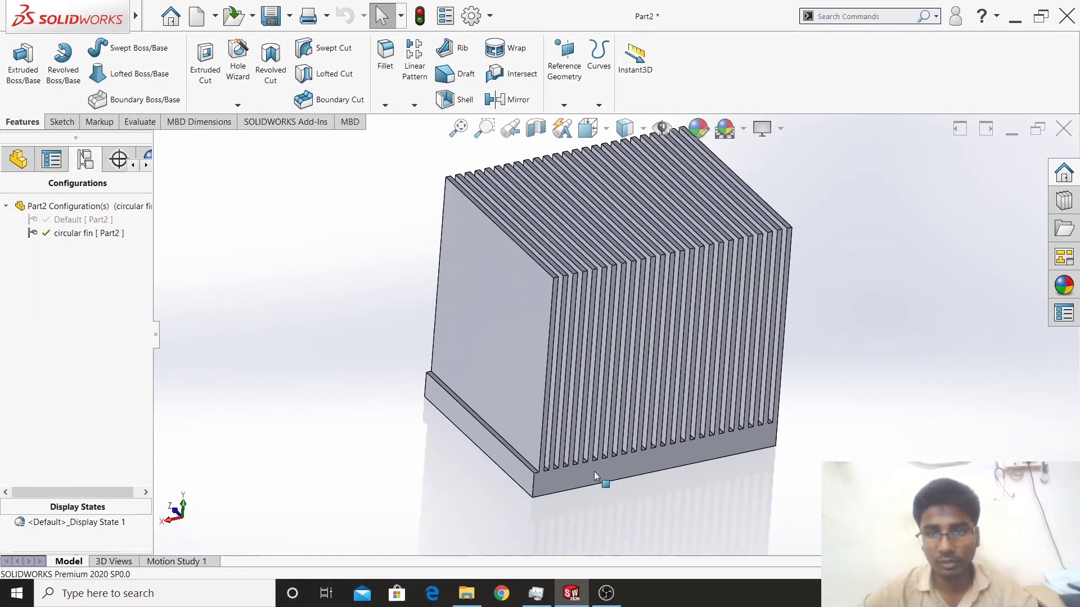
Switch back to the FeatureManager tree and orbit the model toward a top view.
scroll(682, 221, "up", 1)
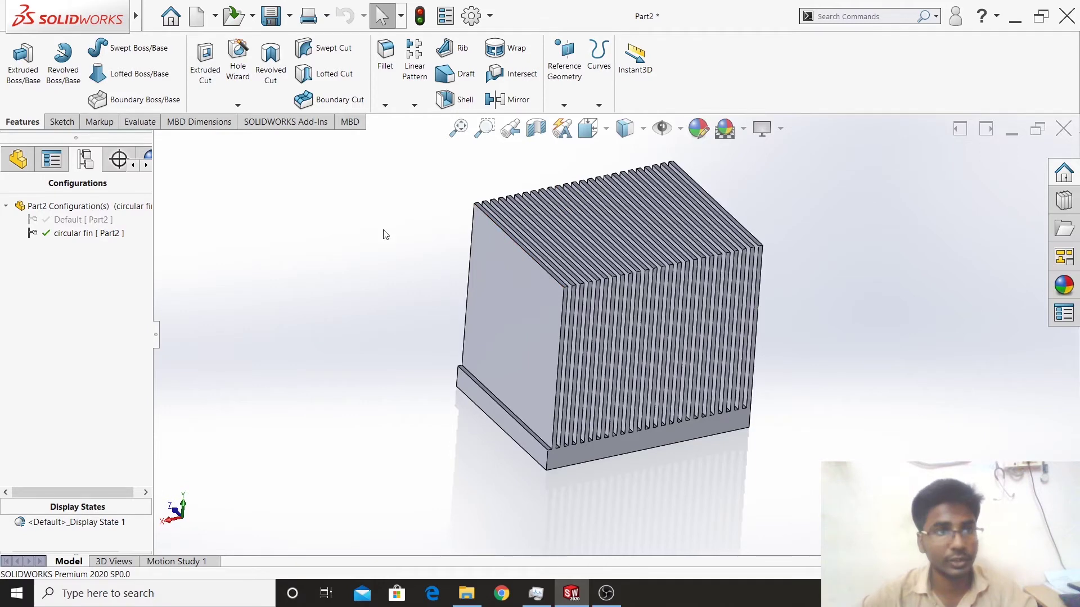
left_click(18, 160)
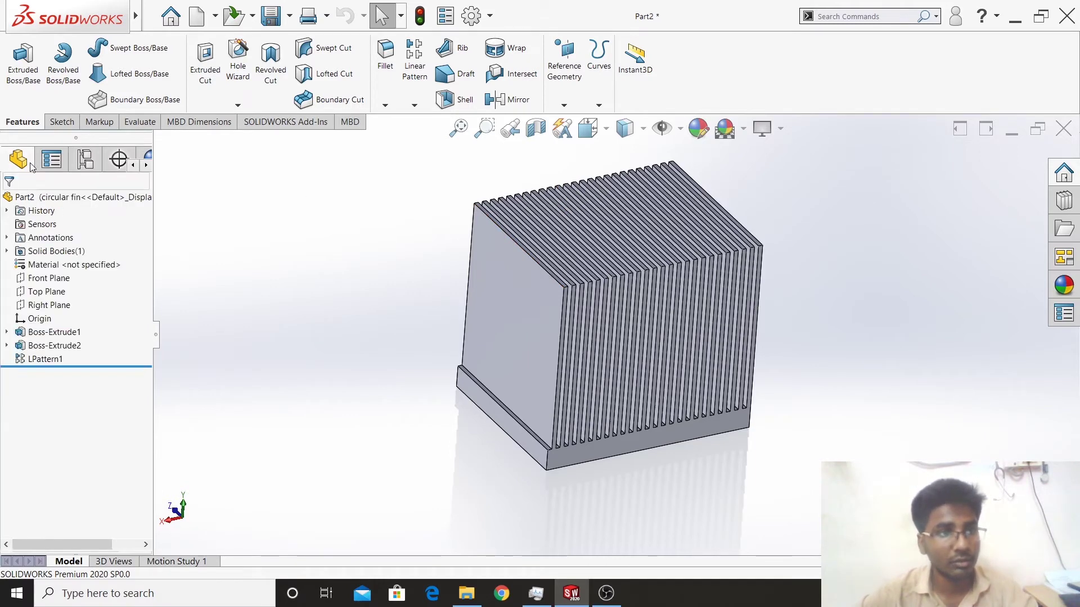
middle_click_drag(524, 307, 643, 244)
scroll(613, 260, "down", 3)
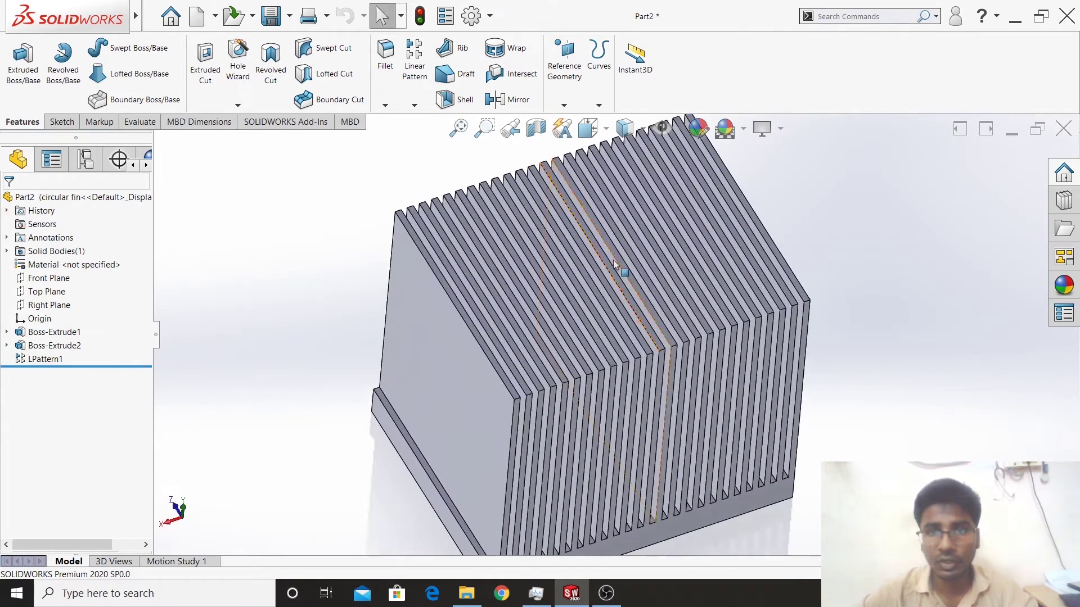
Turn the central fin's top face Normal To the view and start Sketch3 on it.
scroll(605, 270, "down", 3)
scroll(606, 276, "down", 2)
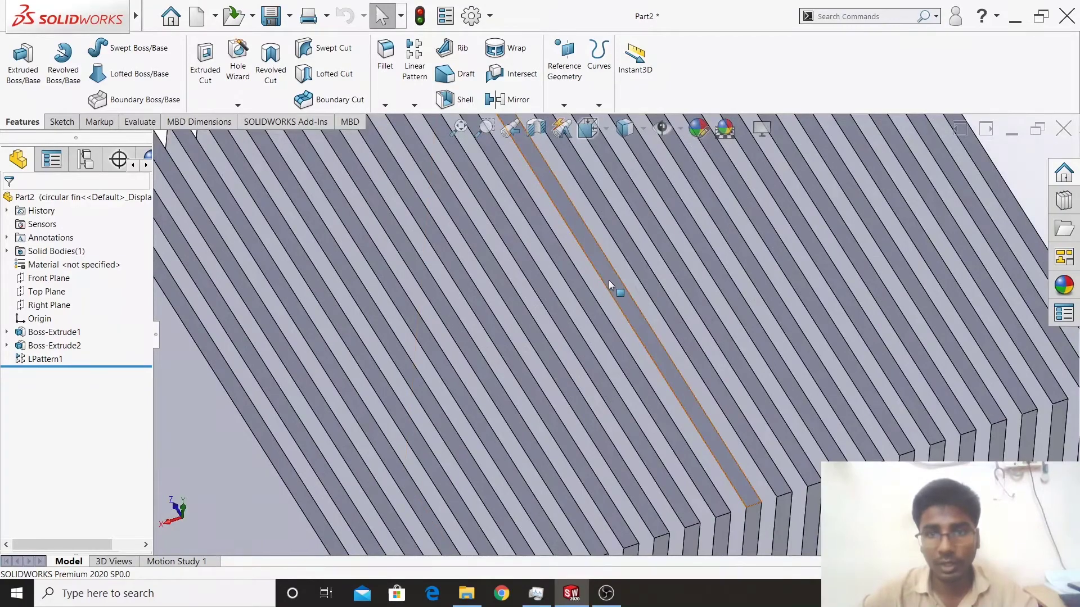
right_click(609, 280)
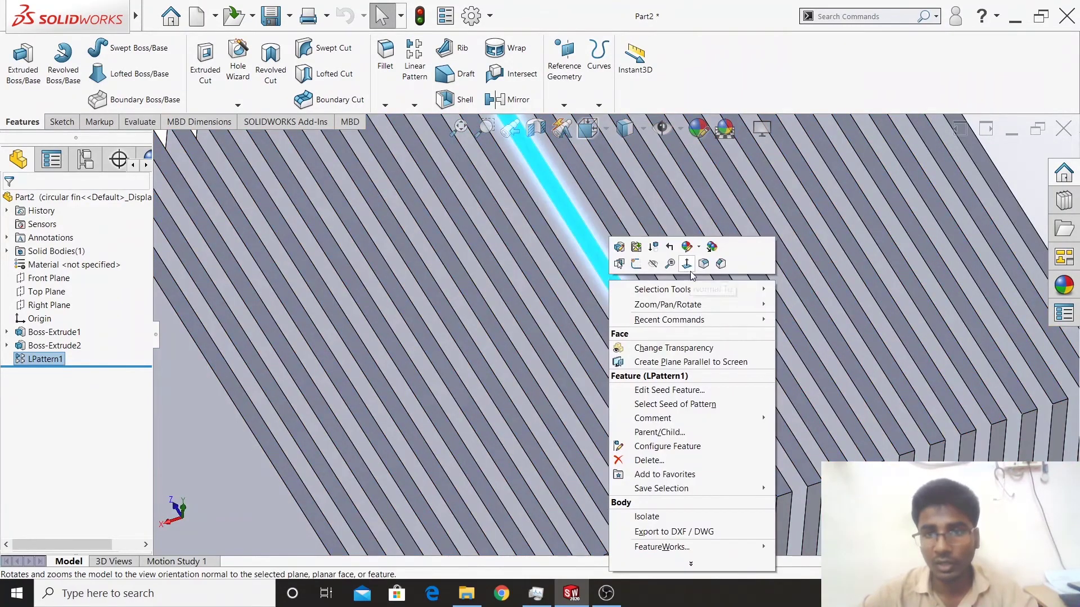
left_click(687, 264)
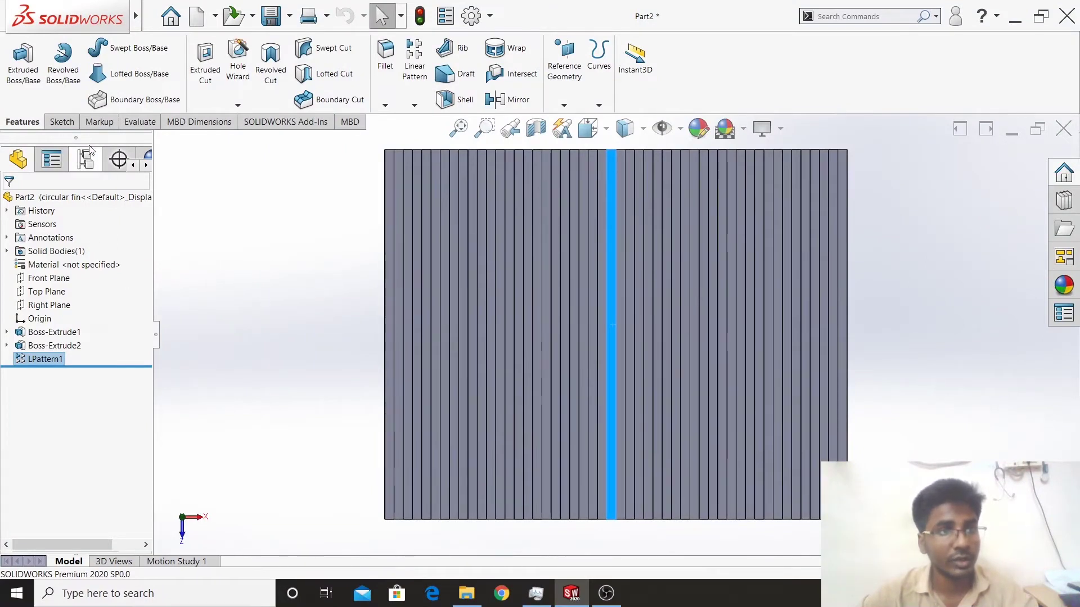
left_click(60, 122)
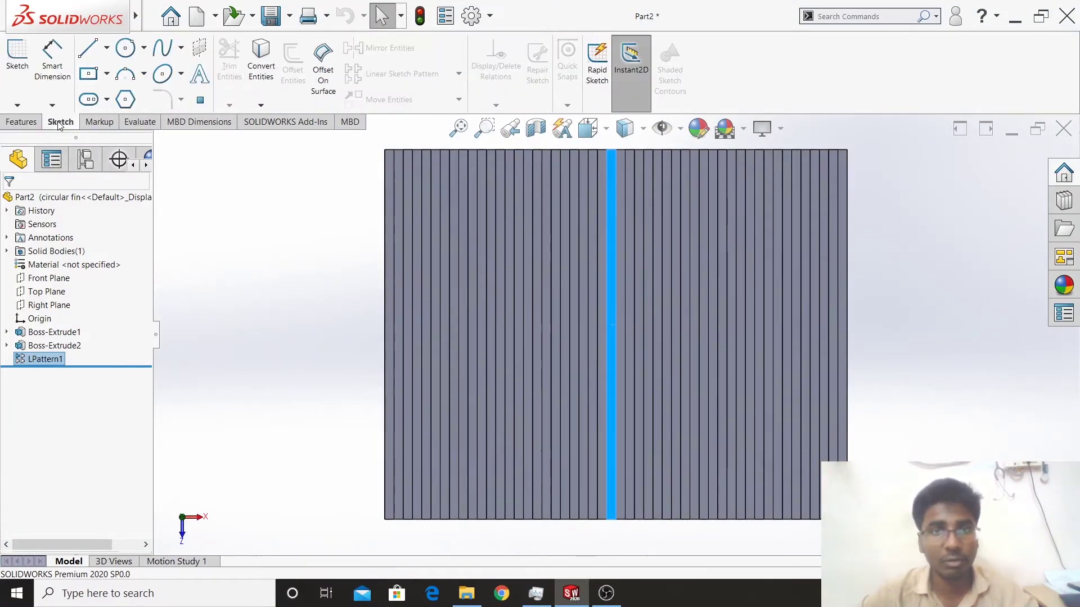
left_click(12, 73)
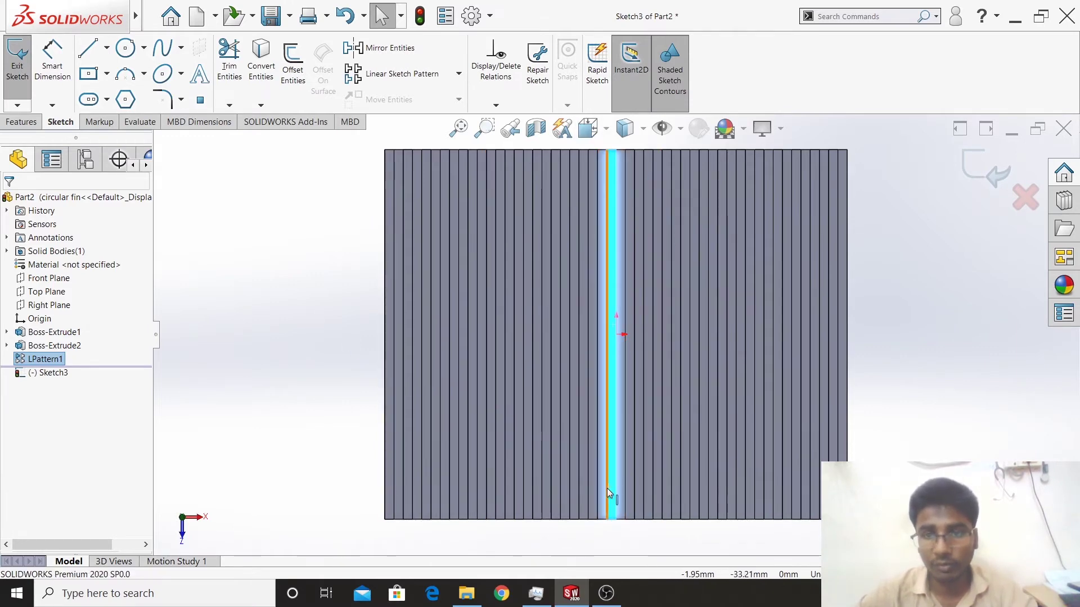
Draw a diagonal construction centreline from the face's top-left to bottom-right corner.
left_click(228, 279)
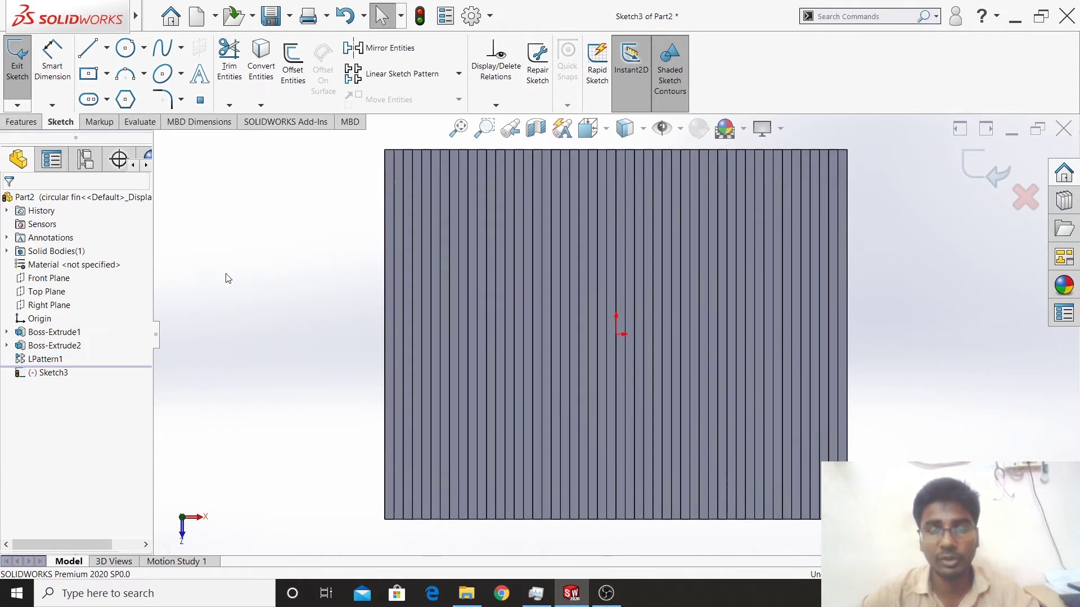
left_click(108, 50)
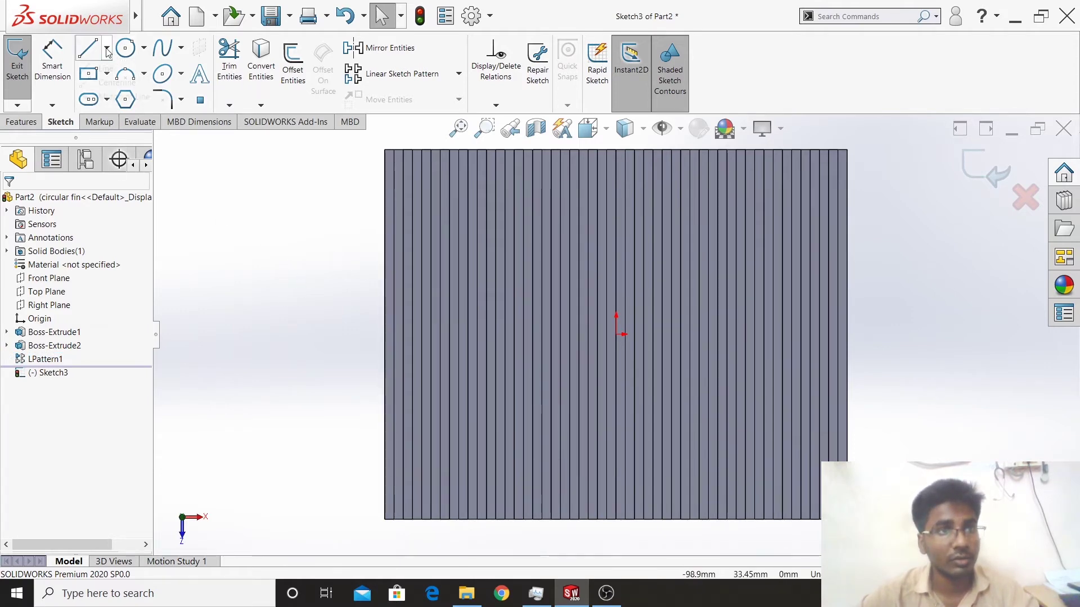
left_click(117, 83)
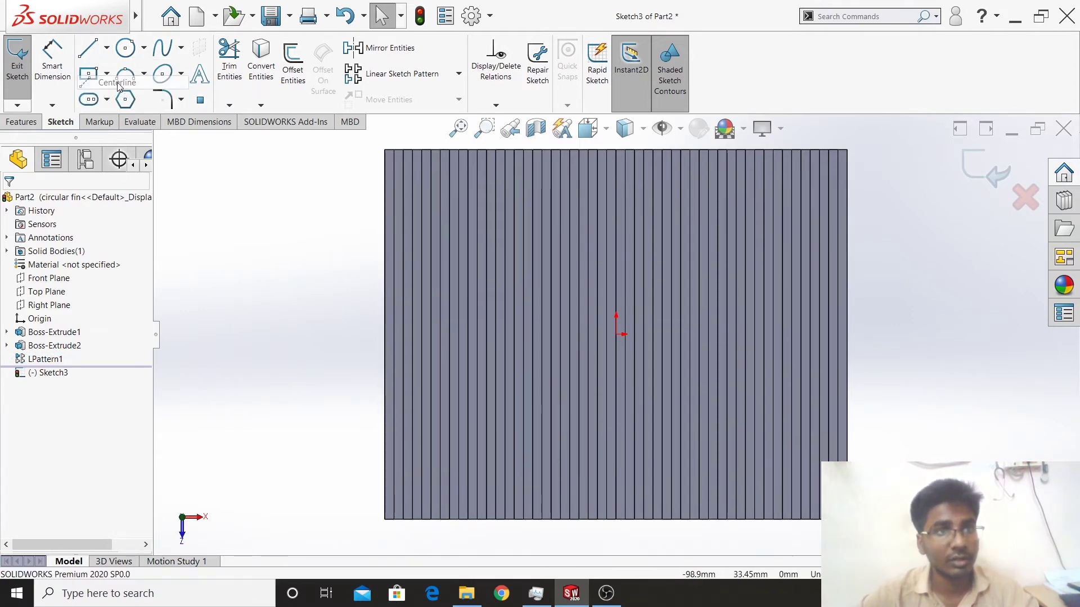
left_click(386, 150)
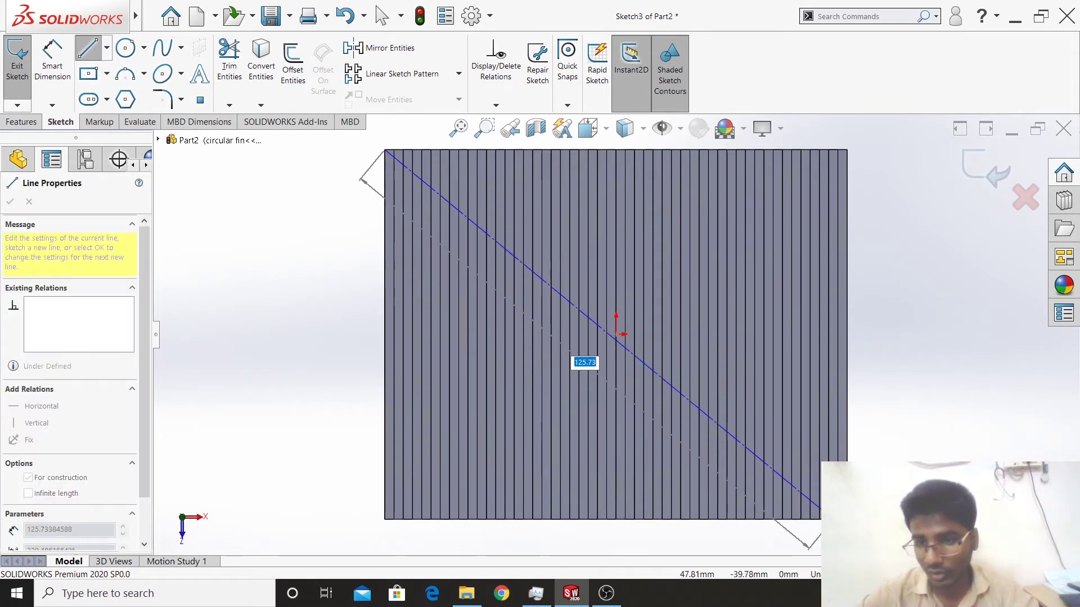
left_click(846, 519)
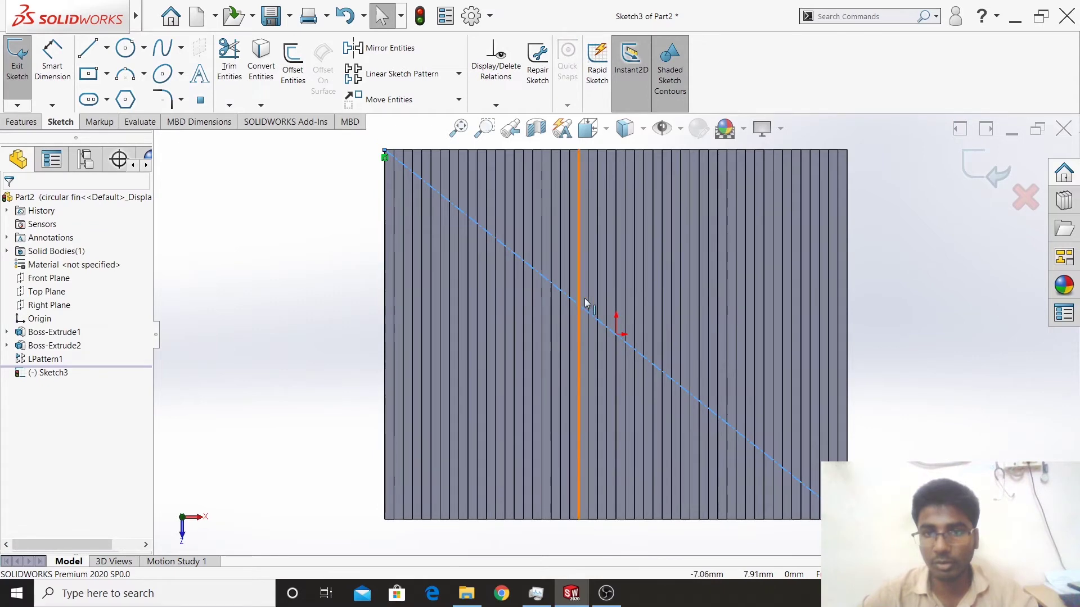
Sketch an 80 mm diameter circle centred on the origin.
key("ctrl+Left")
key("ctrl+Down")
key("z")
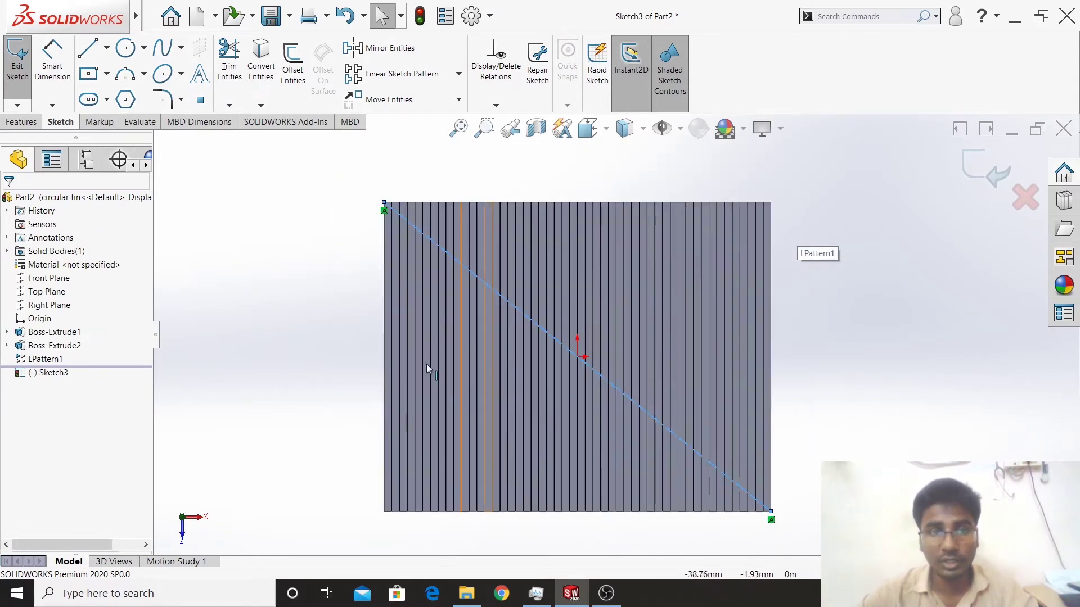
left_click(126, 49)
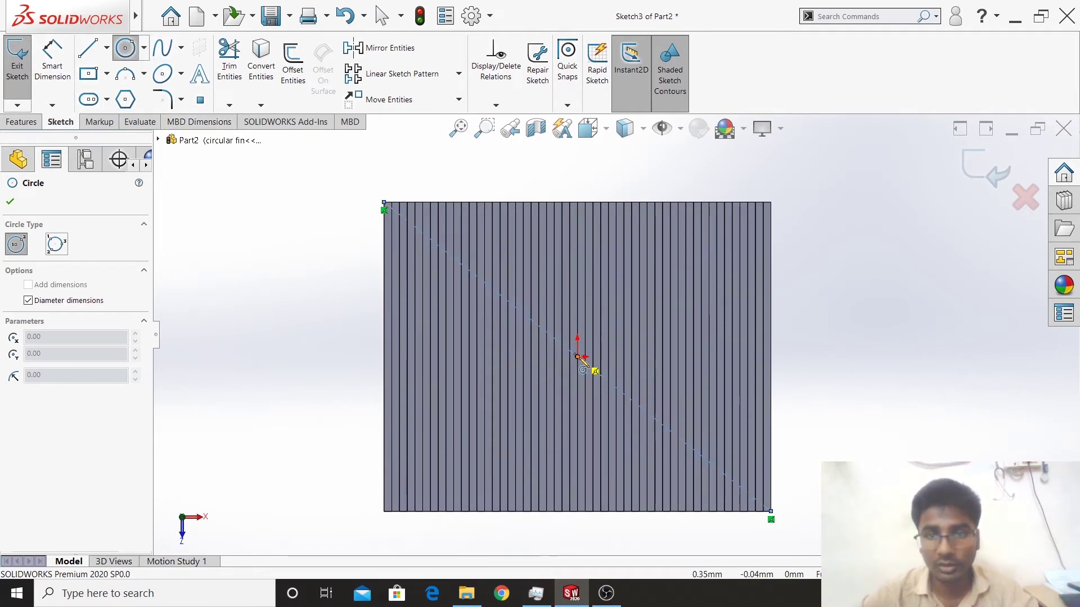
left_click(577, 356)
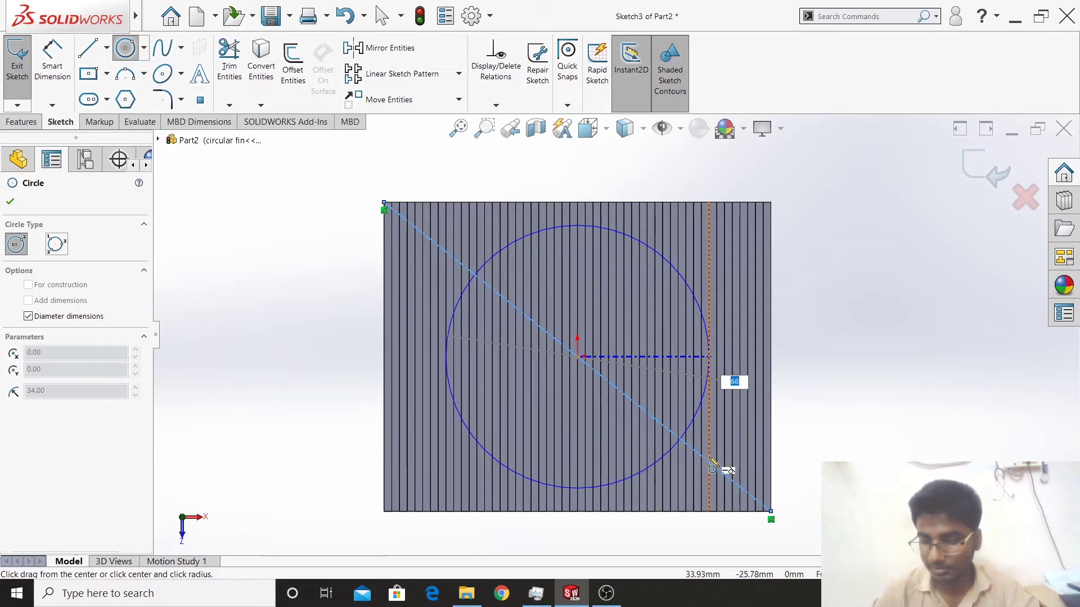
key("Return")
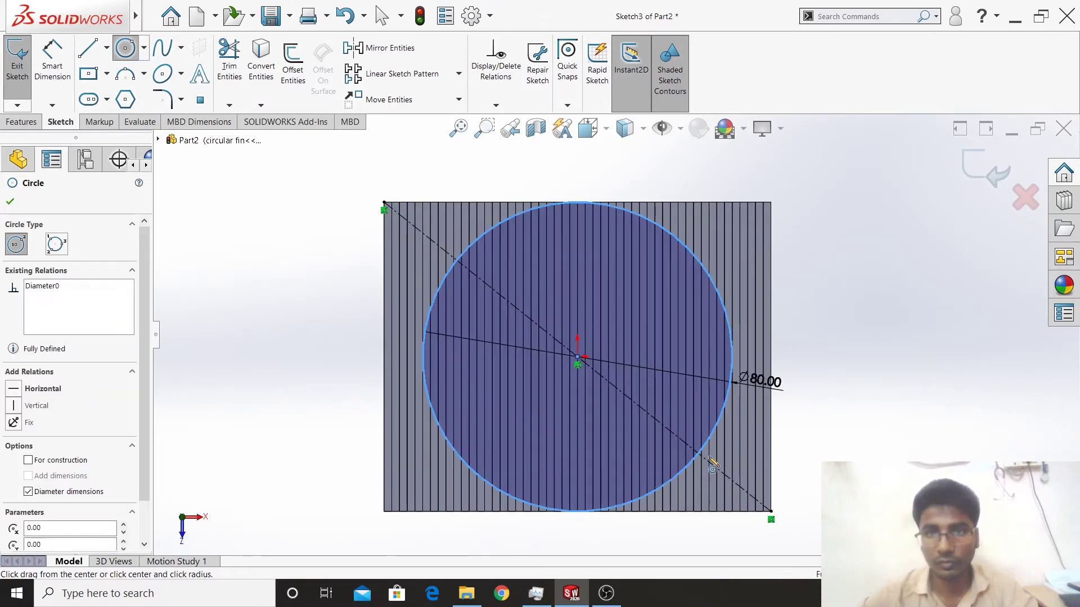
mouse_move(289, 422)
middle_mouse_down()
mouse_move(296, 315)
mouse_move(313, 323)
mouse_move(306, 345)
middle_mouse_up()
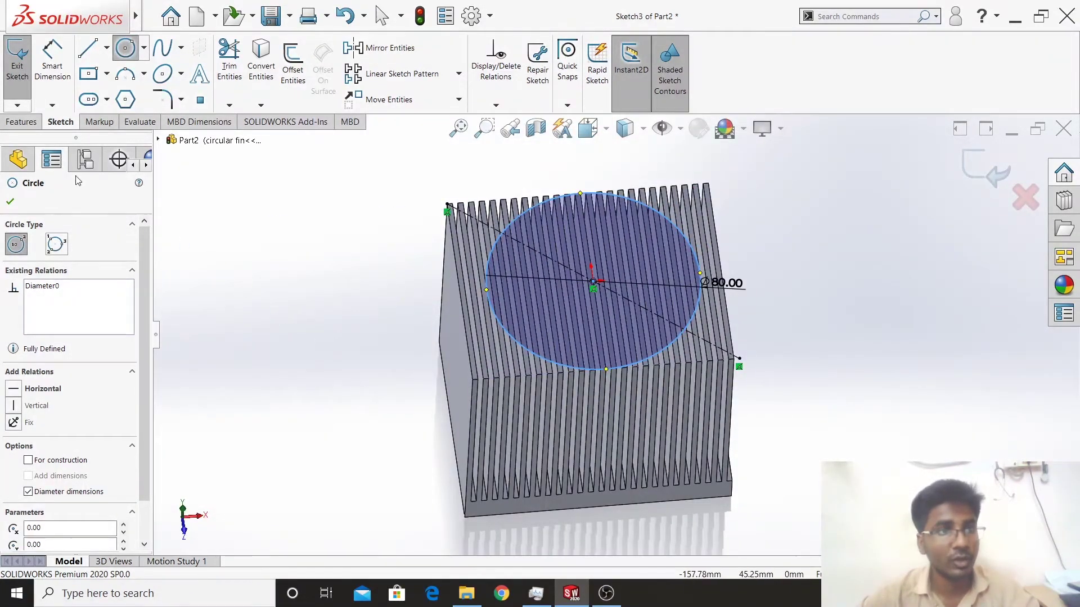
Start an Extruded Cut from the 80 mm circle with Direction 1 set to Through All.
left_click(16, 123)
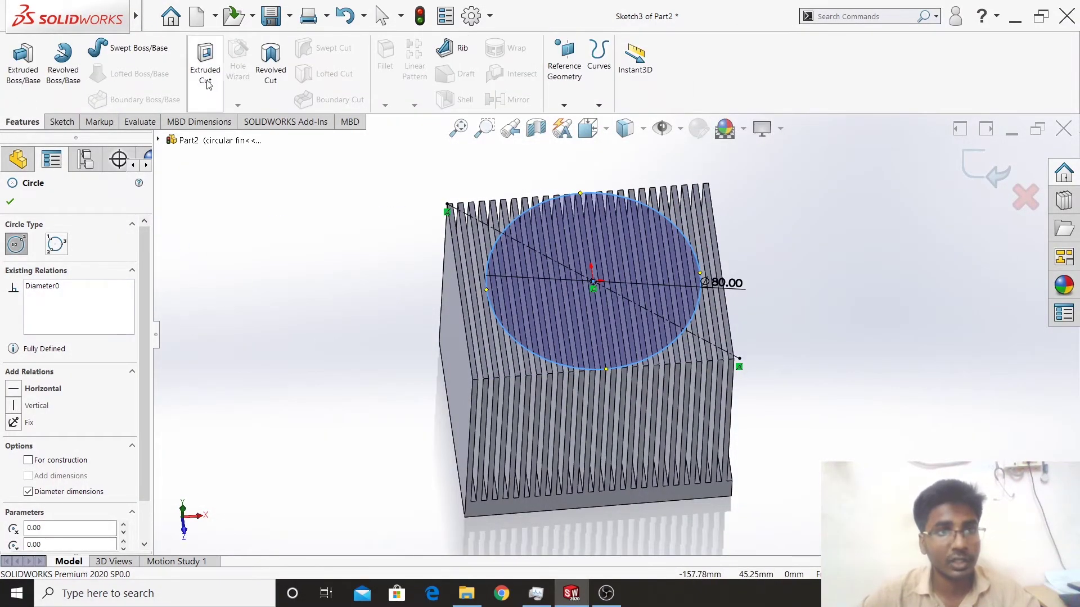
left_click(205, 62)
mouse_move(393, 413)
middle_mouse_down()
mouse_move(386, 278)
mouse_move(410, 298)
middle_mouse_up()
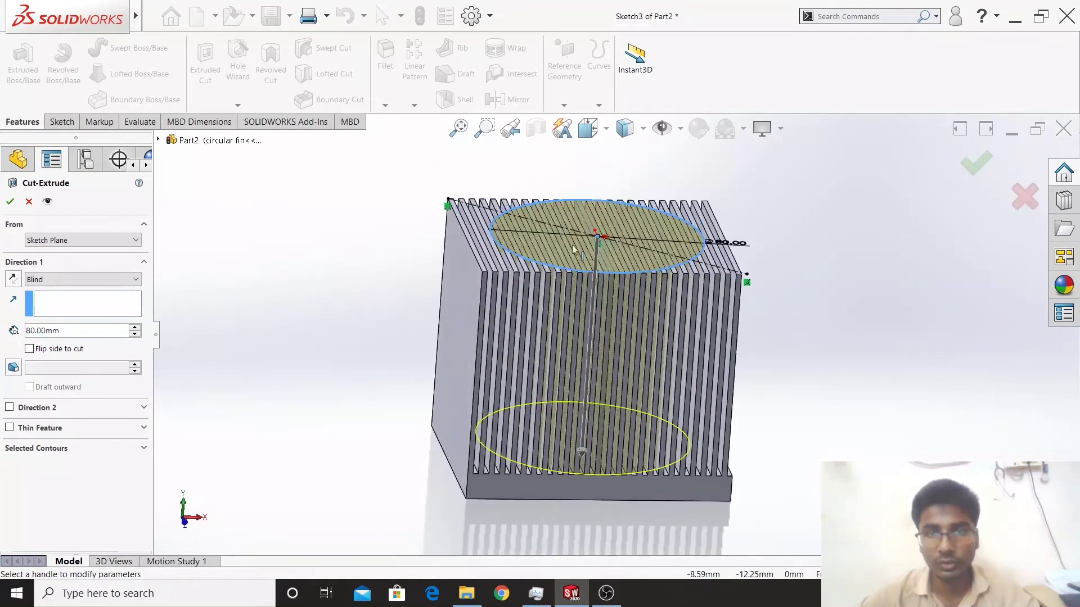
mouse_move(385, 348)
middle_mouse_down()
mouse_move(385, 315)
mouse_move(385, 332)
middle_mouse_up()
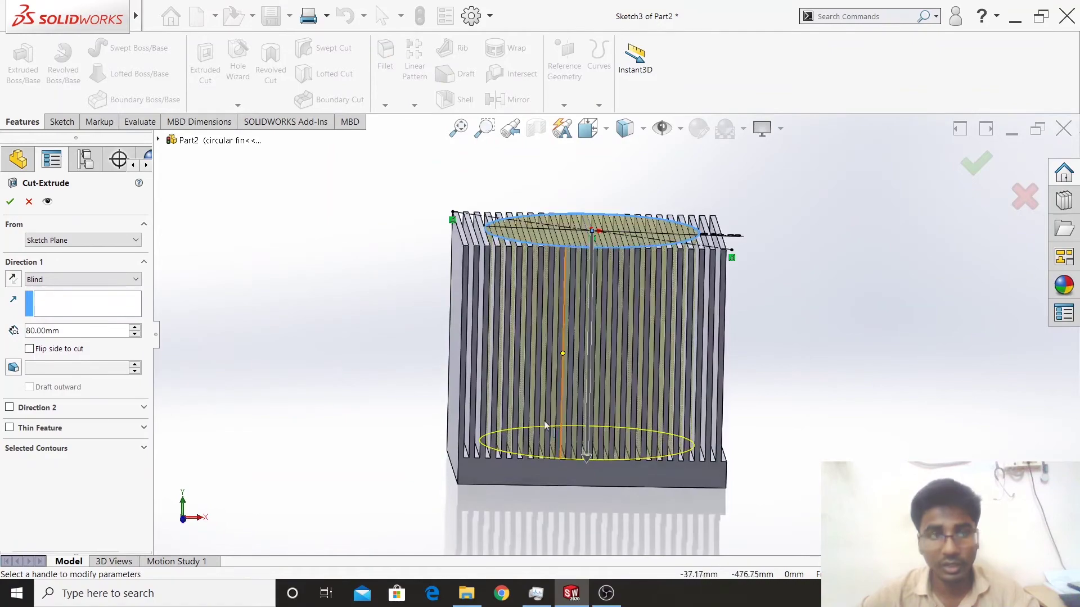
left_click(93, 279)
left_click(50, 299)
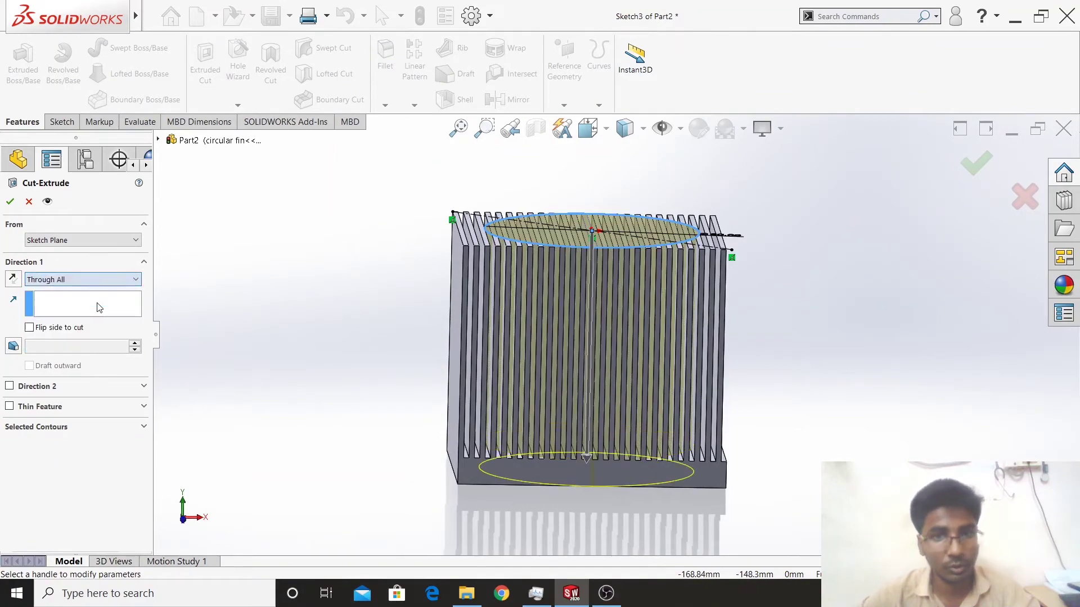
mouse_move(430, 374)
middle_mouse_down()
mouse_move(378, 352)
mouse_move(383, 381)
mouse_move(328, 405)
mouse_move(362, 429)
middle_mouse_up()
scroll(601, 436, "down", 2)
scroll(601, 435, "down", 2)
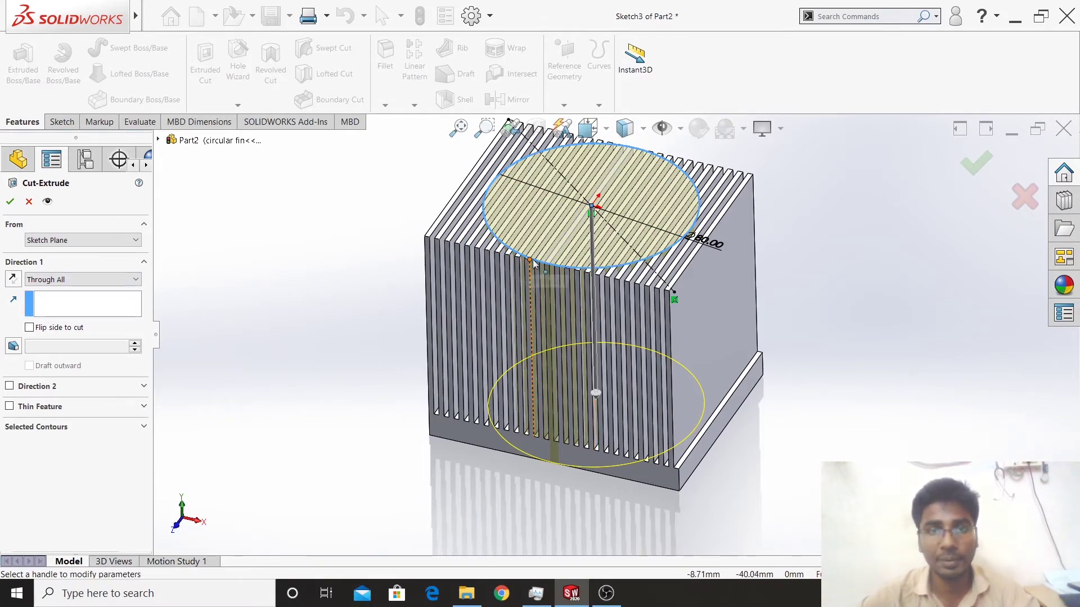
middle_click_drag(590, 370, 159, 229)
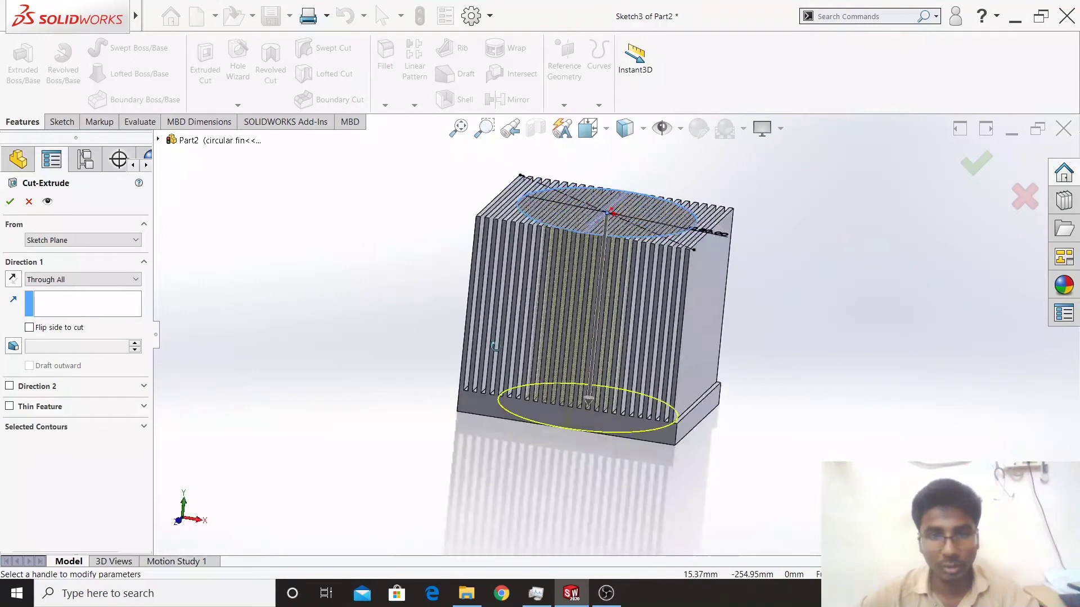
Tick Flip side to cut so material outside the circle is removed, then confirm.
left_click(9, 203)
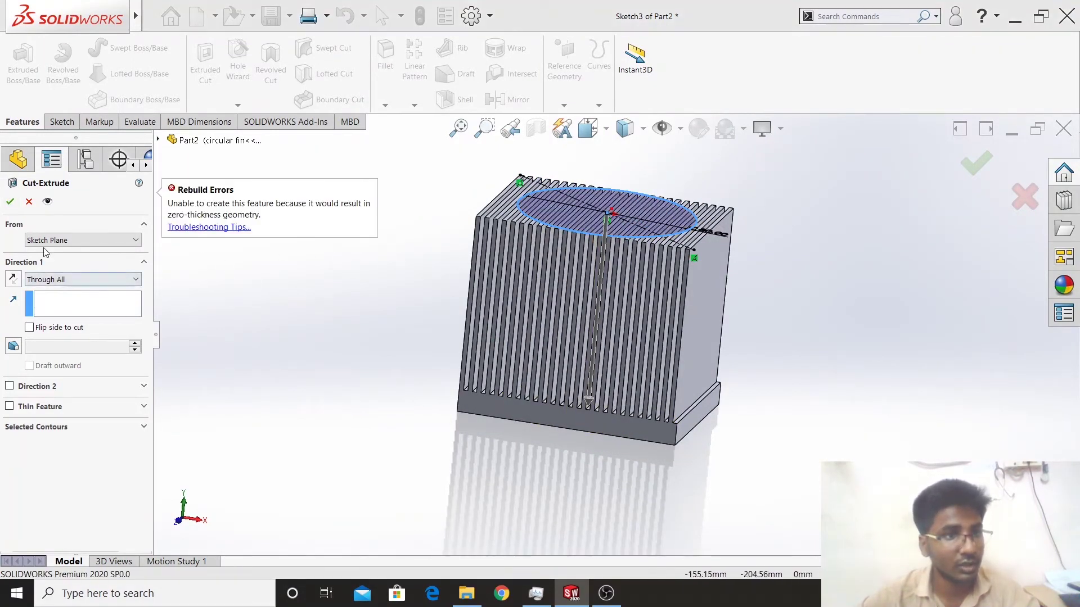
left_click(10, 201)
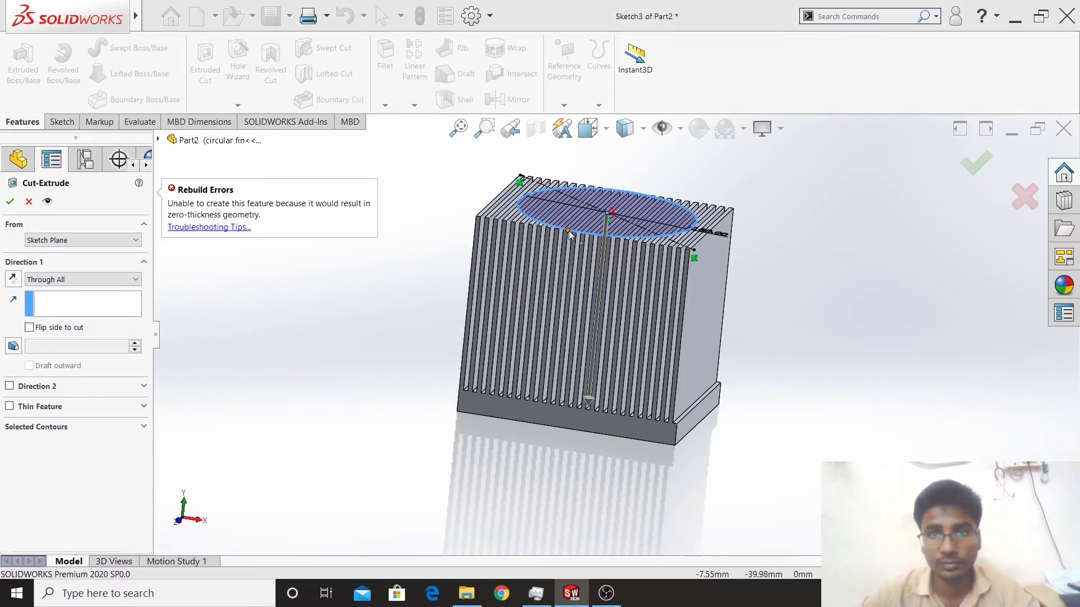
middle_click_drag(630, 291, 590, 270)
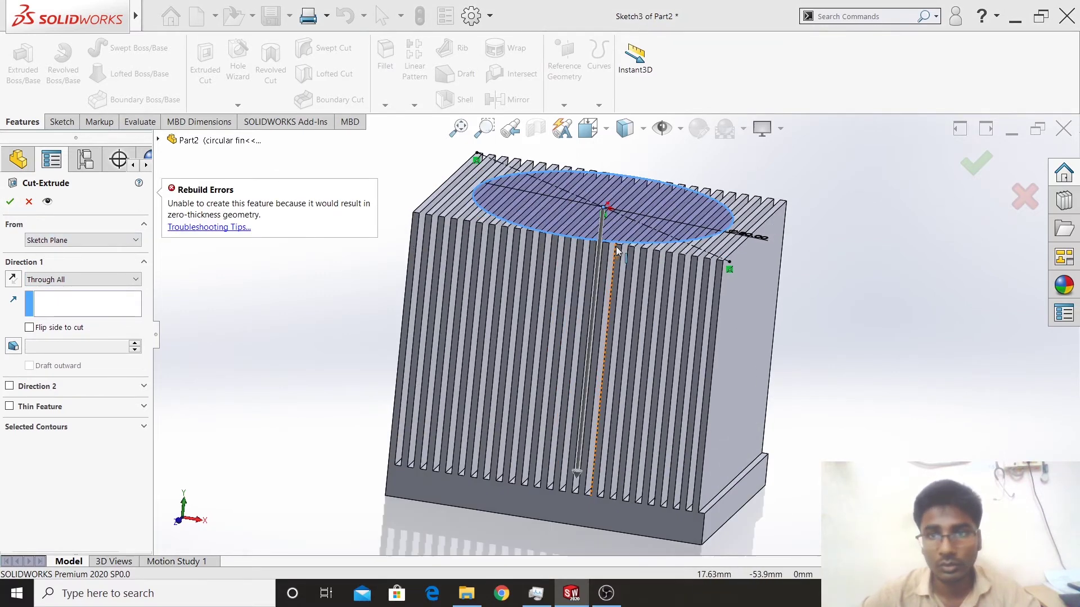
scroll(591, 270, "up", 3)
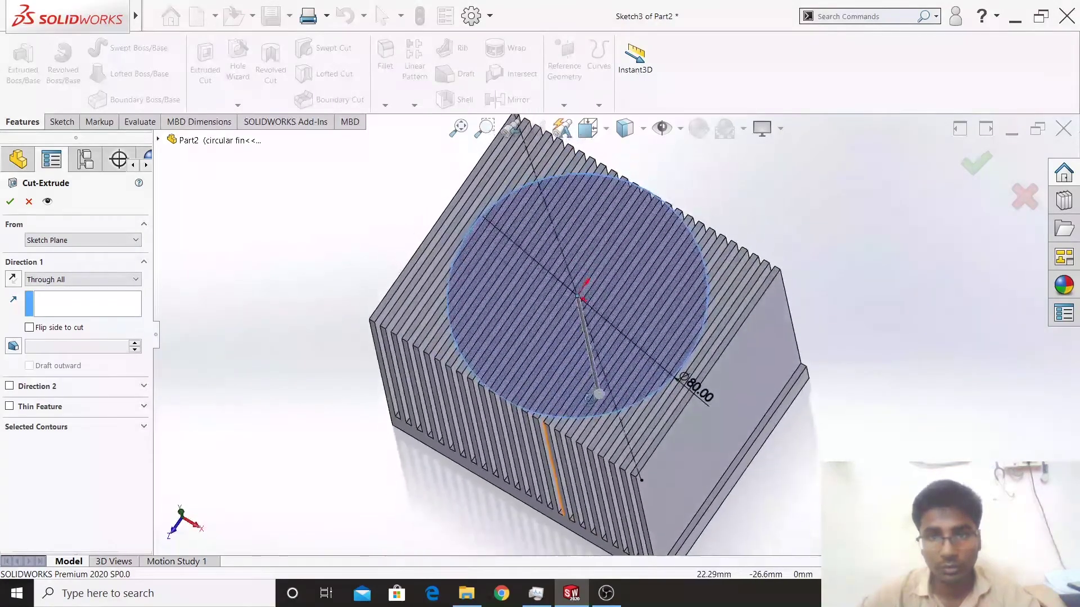
middle_click_drag(590, 270, 603, 322)
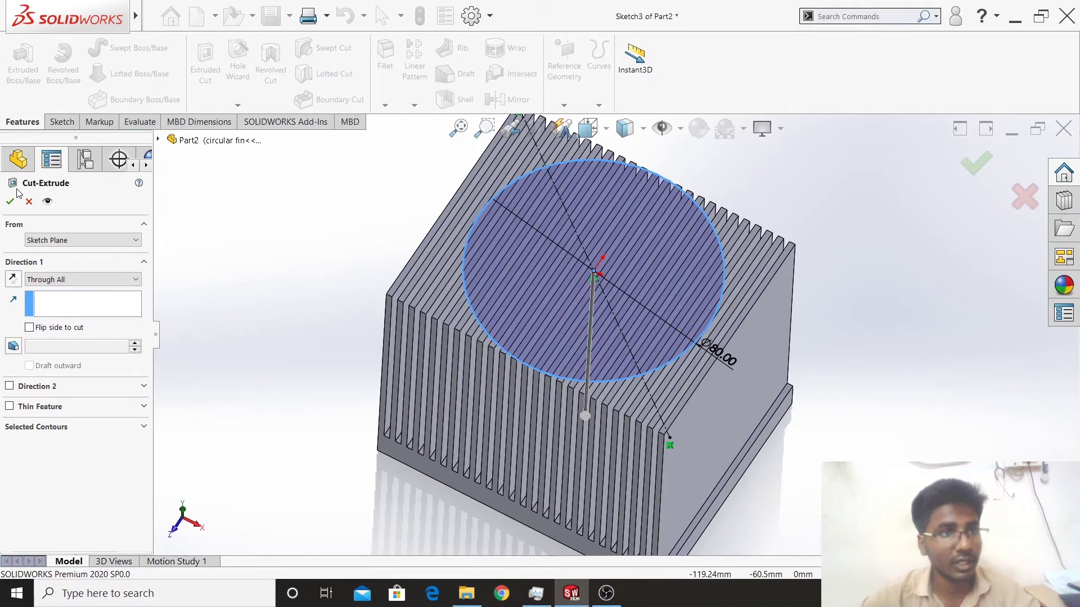
left_click(47, 332)
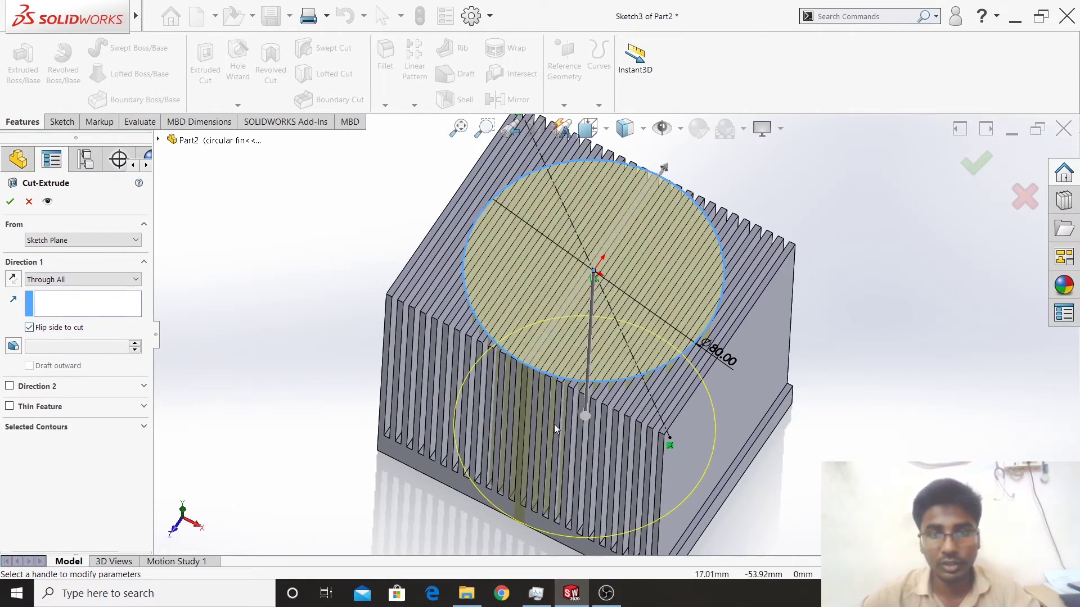
middle_click_drag(554, 424, 633, 232)
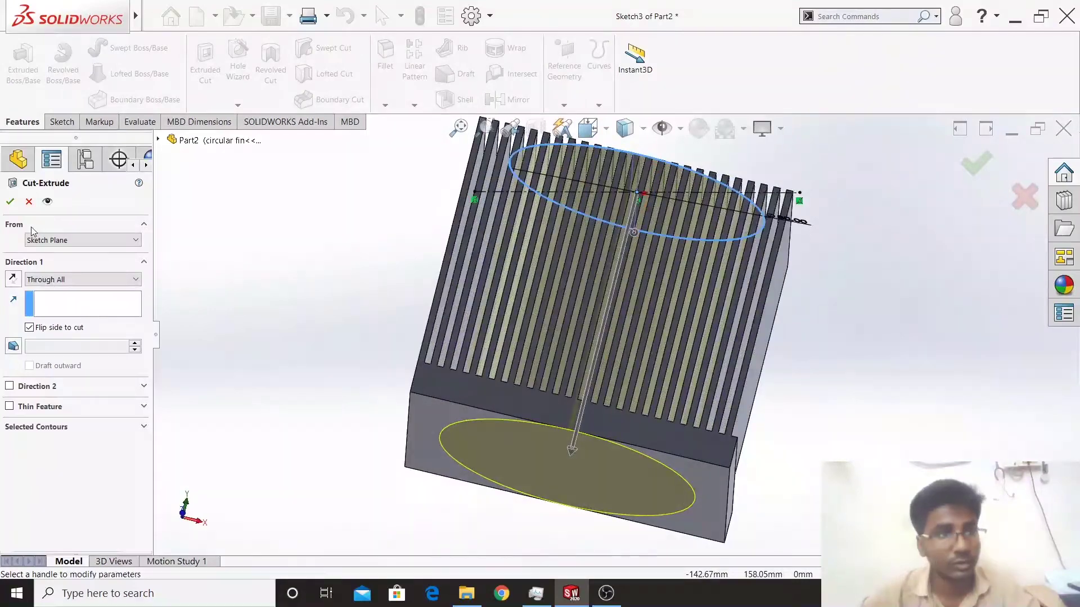
left_click(10, 204)
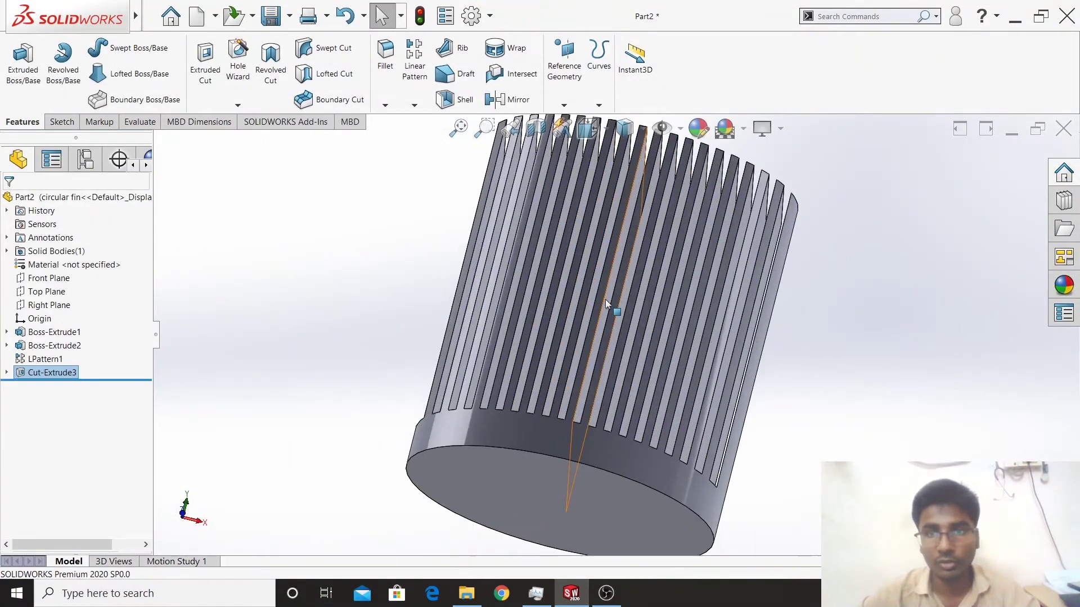
Orbit and zoom around the round finned cylinder to inspect Cut-Extrude3.
scroll(605, 299, "down", 2)
scroll(586, 406, "up", 2)
scroll(606, 382, "up", 2)
mouse_move(568, 428)
middle_mouse_down()
mouse_move(590, 407)
mouse_move(578, 410)
middle_mouse_up()
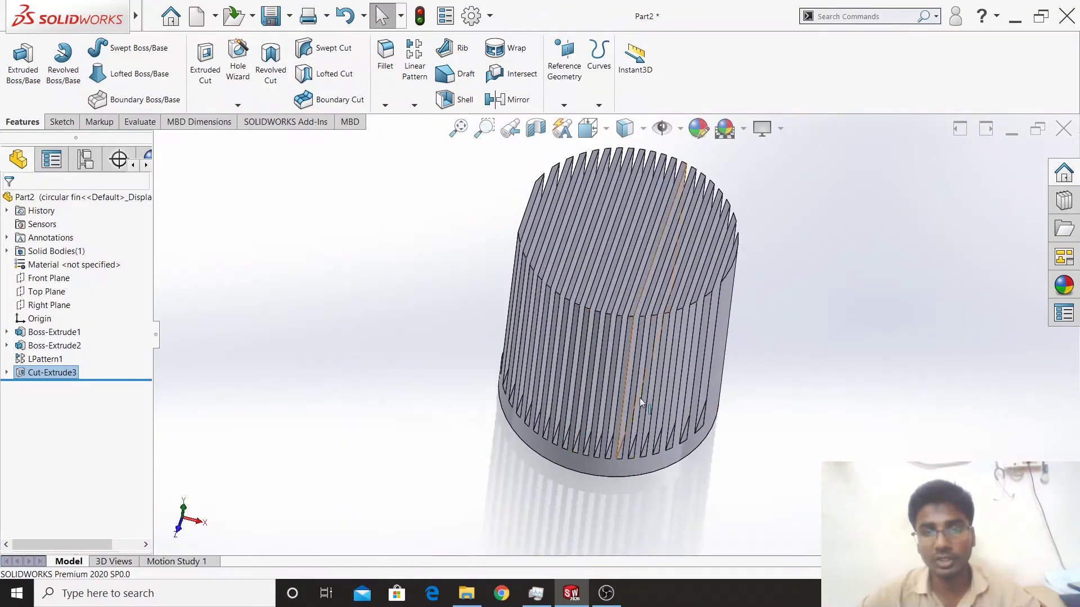
scroll(664, 384, "down", 2)
middle_click_drag(665, 384, 626, 355)
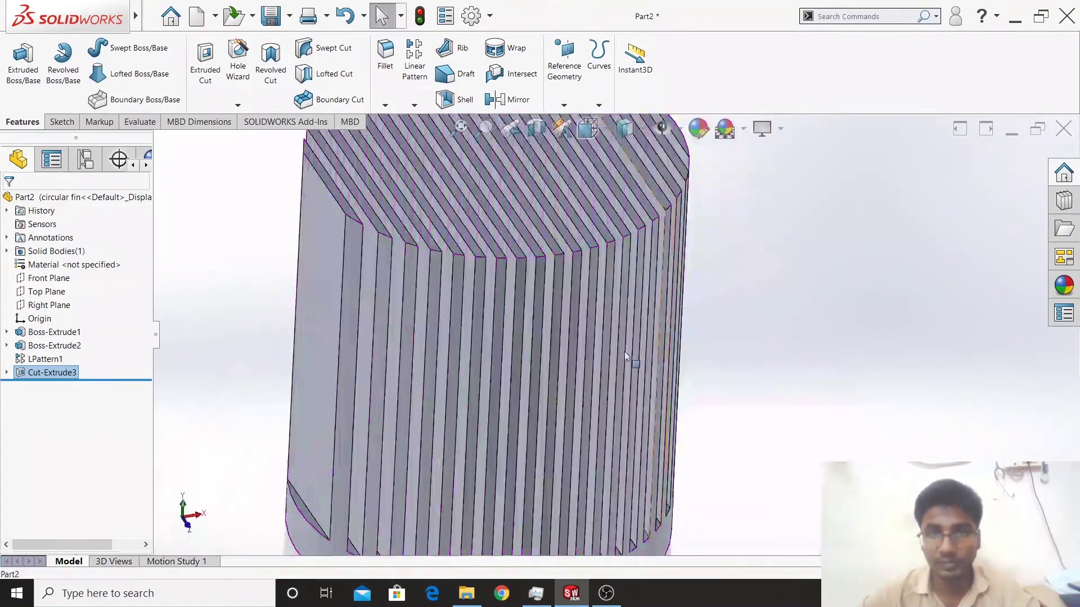
scroll(625, 356, "up", 2)
mouse_move(625, 355)
middle_mouse_down()
mouse_move(613, 243)
mouse_move(570, 207)
middle_mouse_up()
scroll(613, 243, "down", 1)
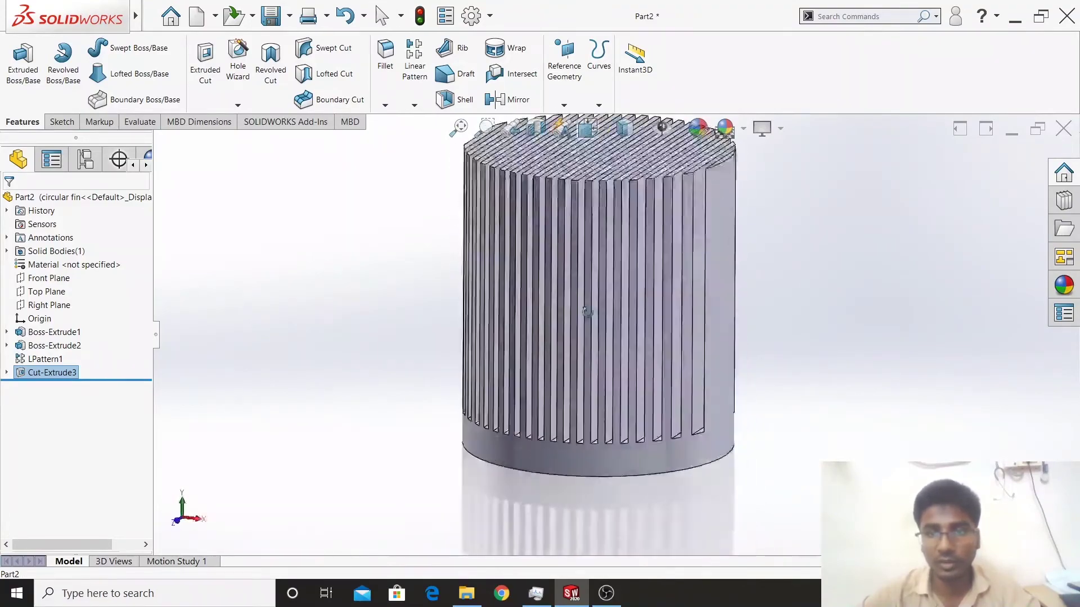
mouse_move(619, 500)
middle_mouse_down()
mouse_move(610, 357)
mouse_move(612, 405)
mouse_move(633, 370)
mouse_move(679, 348)
mouse_move(639, 238)
middle_mouse_up()
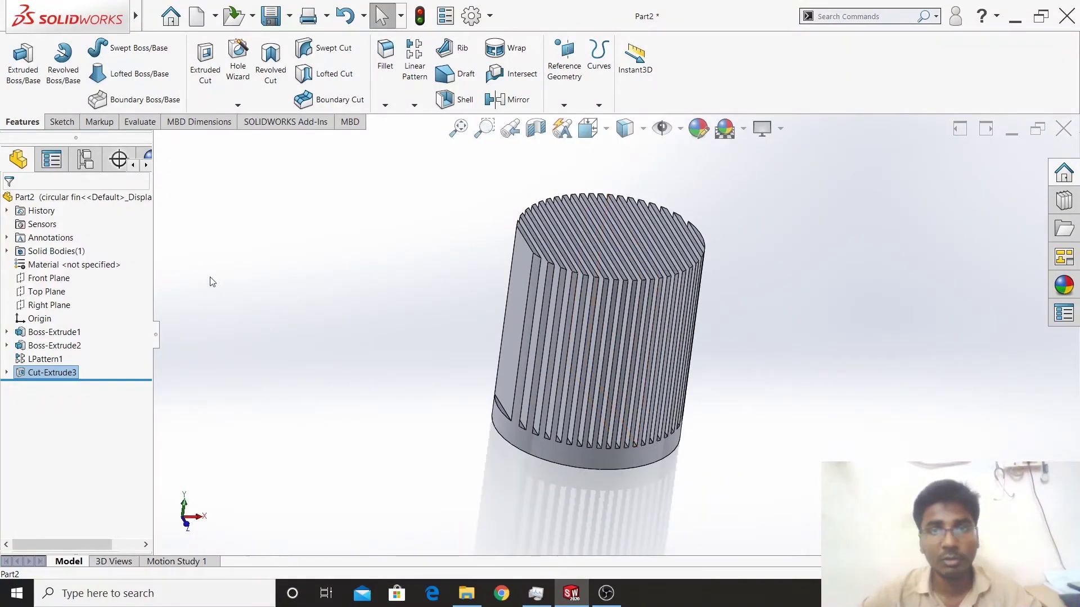
left_click(85, 160)
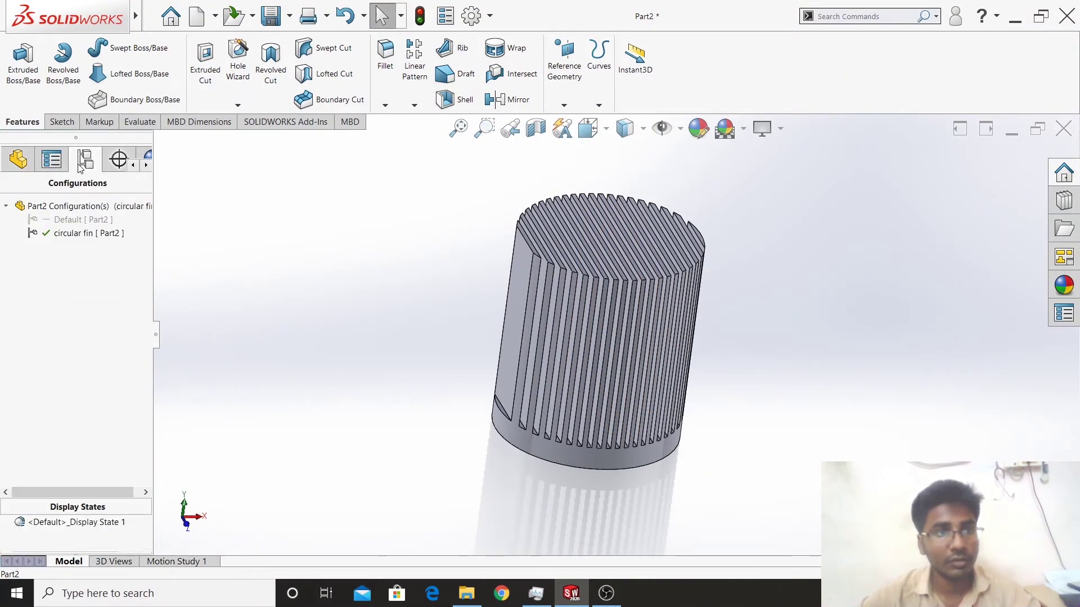
double_click(84, 220)
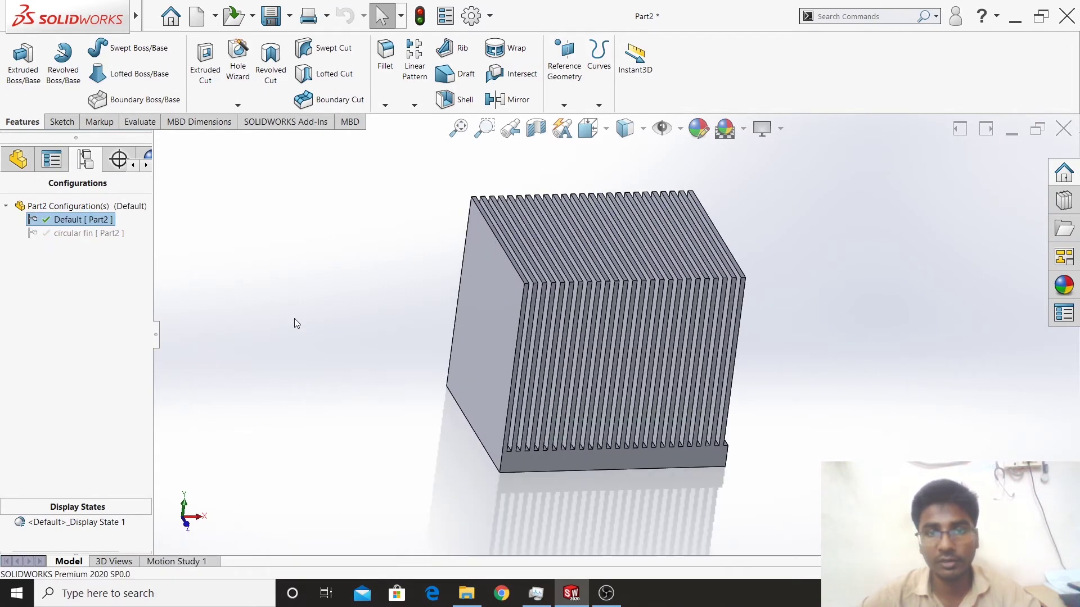
scroll(589, 276, "down", 2)
scroll(590, 293, "up", 2)
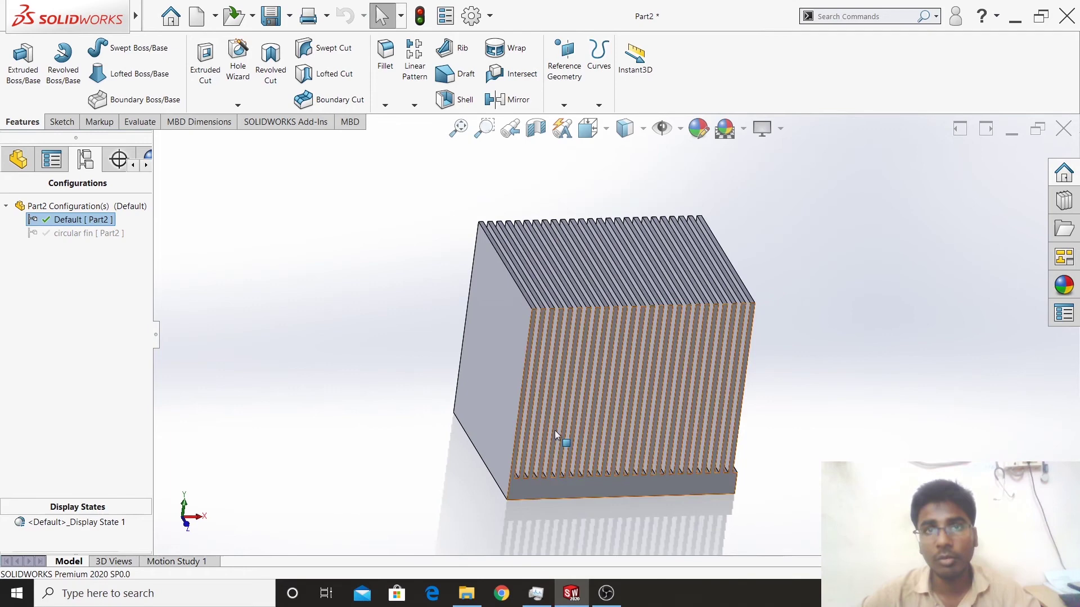
scroll(603, 487, "down", 1)
scroll(591, 247, "up", 1)
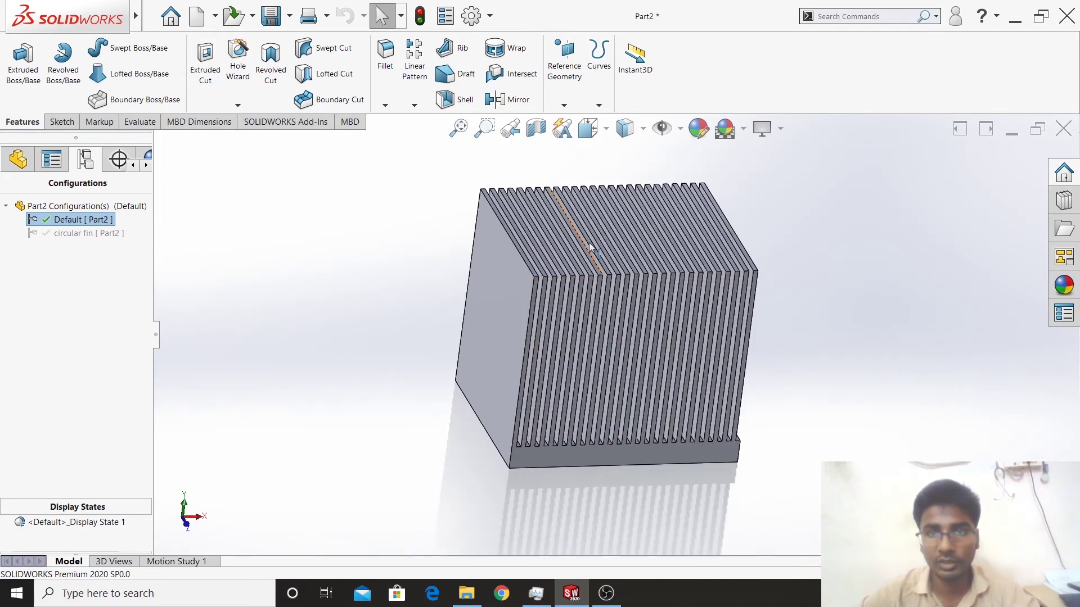
scroll(590, 247, "down", 1)
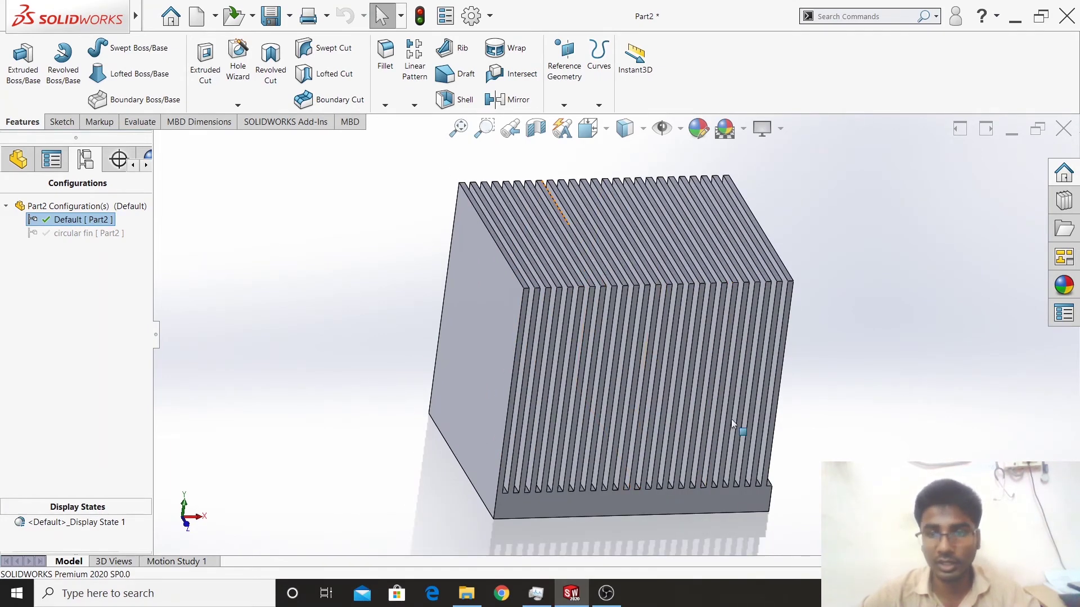
mouse_move(732, 420)
middle_mouse_down()
mouse_move(779, 394)
mouse_move(760, 392)
middle_mouse_up()
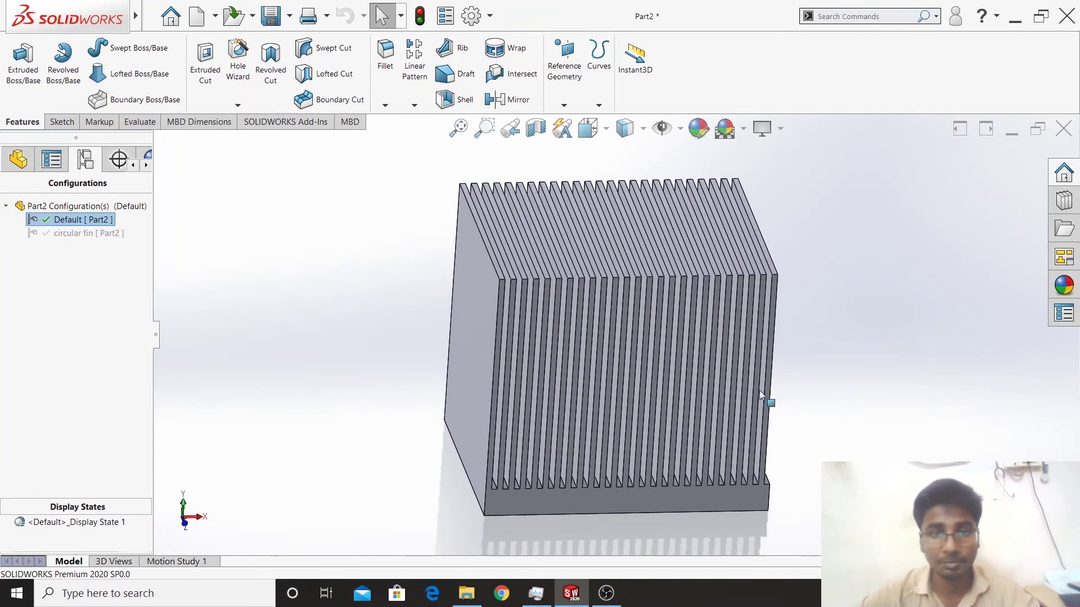
double_click(88, 234)
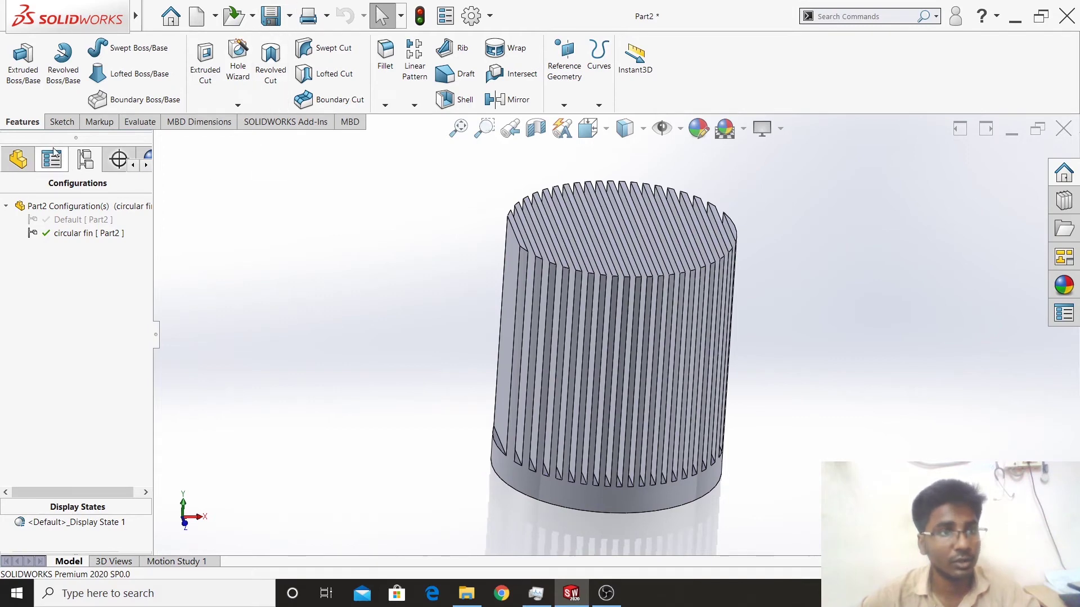
left_click(19, 160)
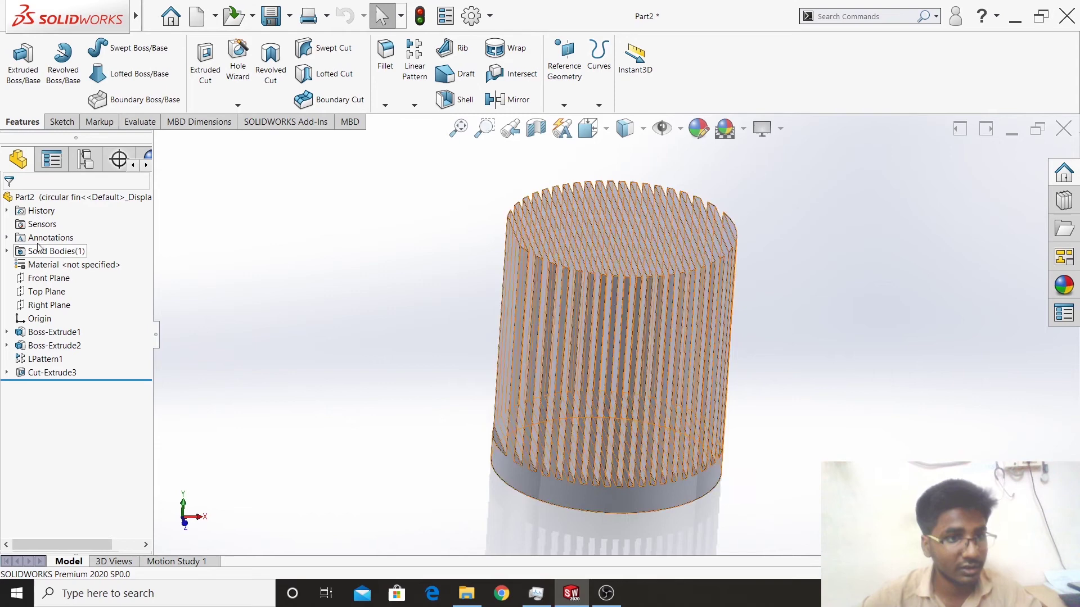
left_click(2, 251)
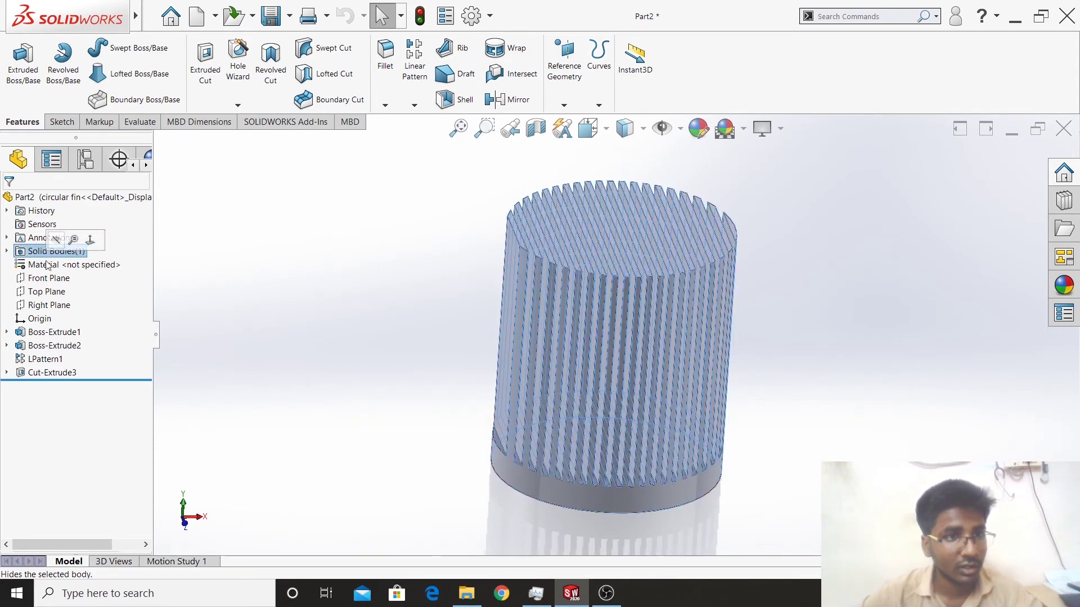
Select 1060 Alloy under Aluminium Alloys in Edit Material and apply it.
right_click(84, 266)
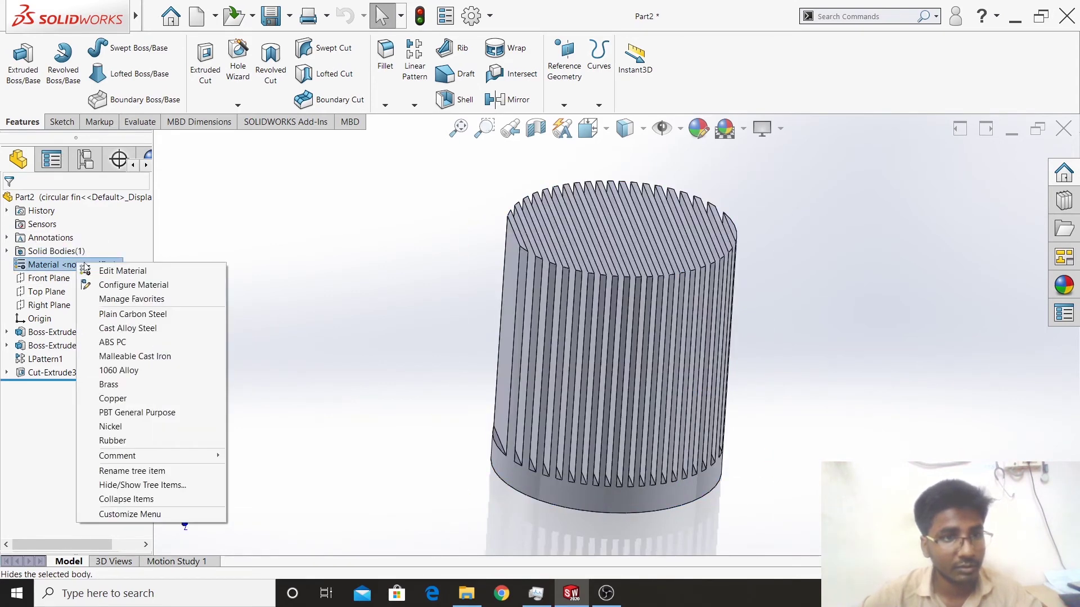
left_click(113, 271)
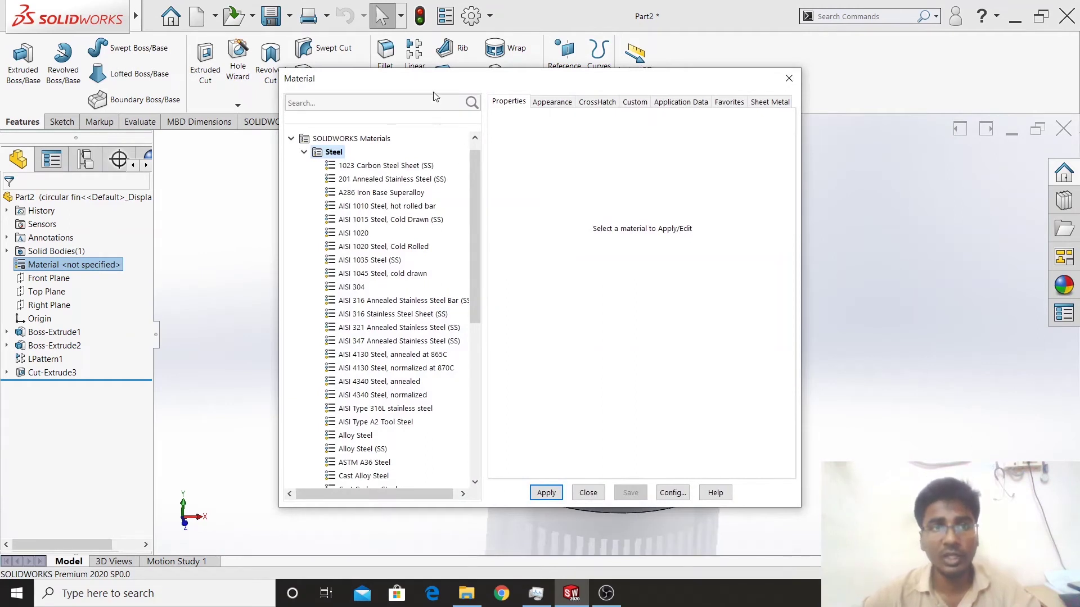
left_click_drag(438, 84, 467, 76)
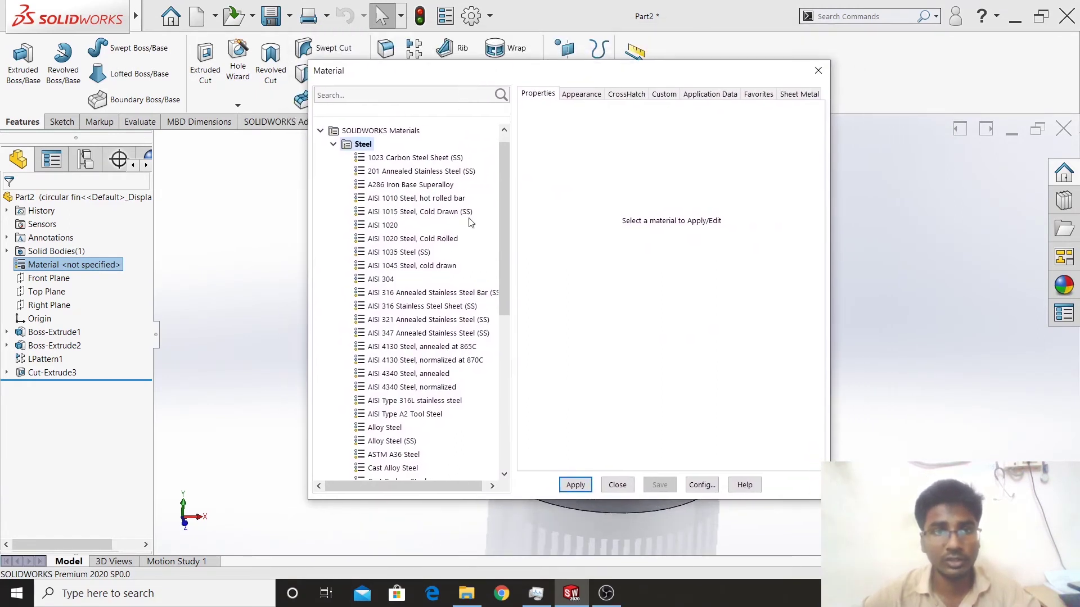
scroll(426, 242, "down", 5)
scroll(426, 242, "down", 3)
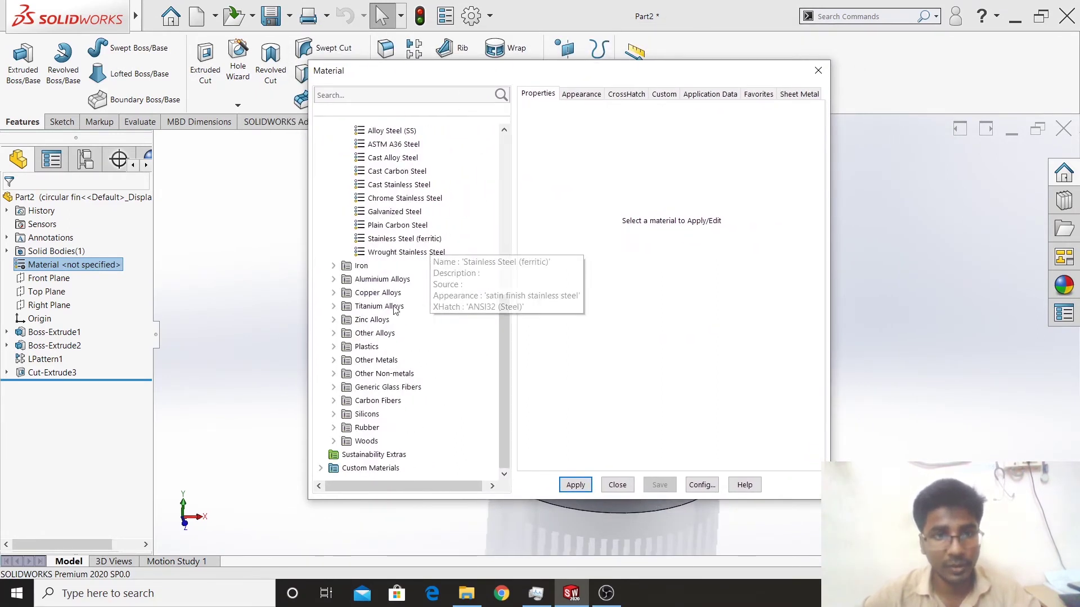
left_click(334, 280)
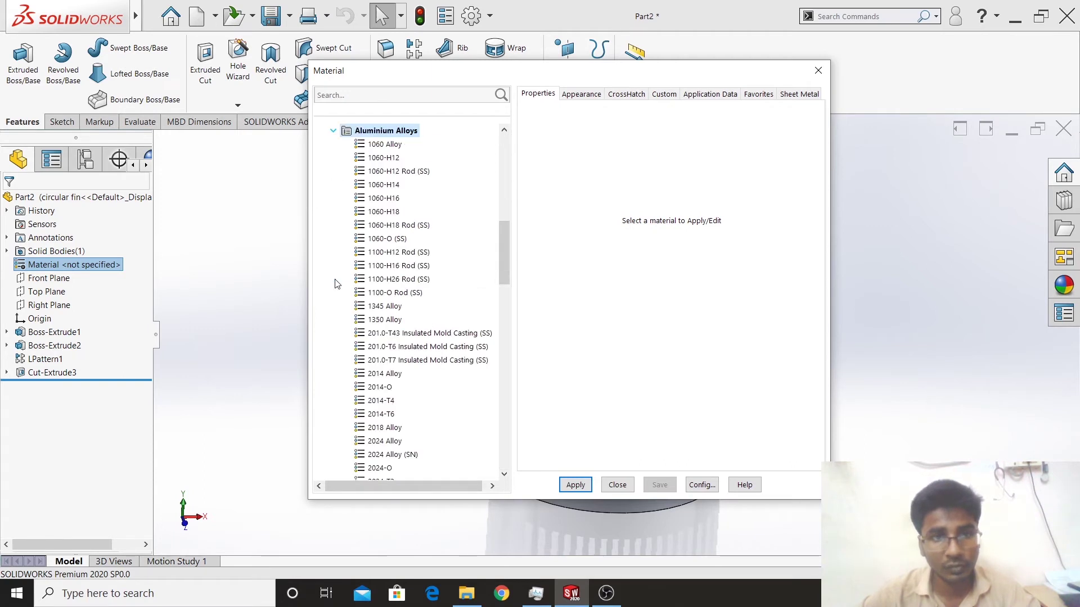
left_click(382, 146)
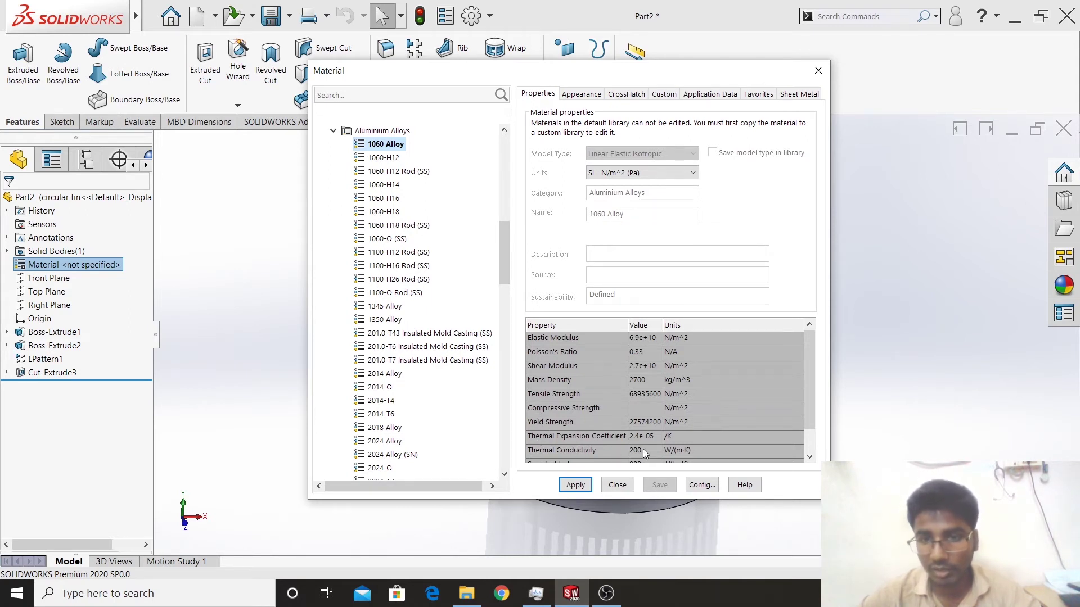
left_click_drag(807, 362, 808, 386)
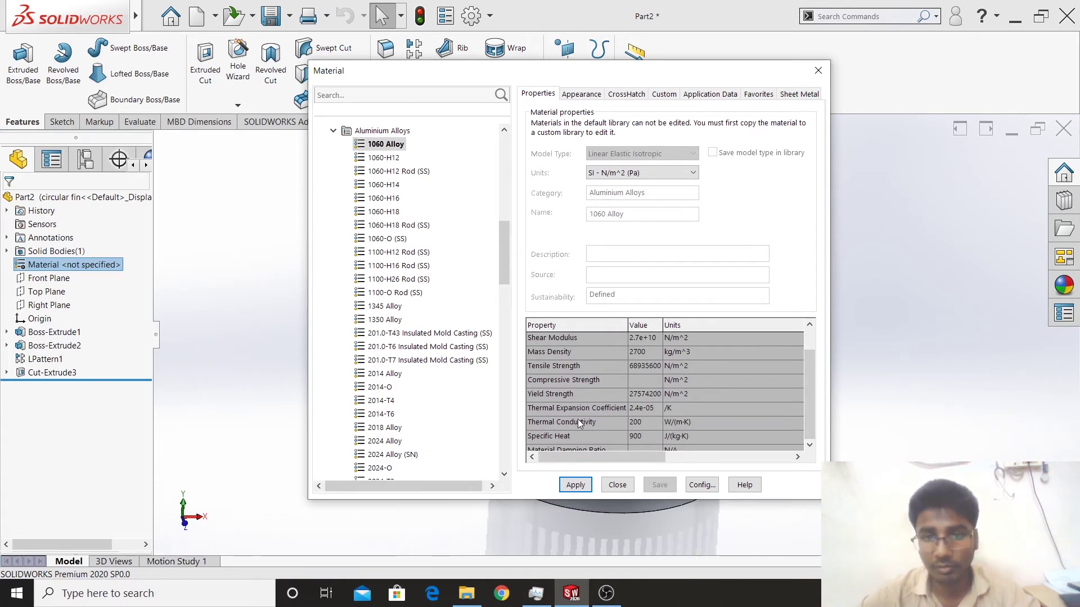
left_click(575, 485)
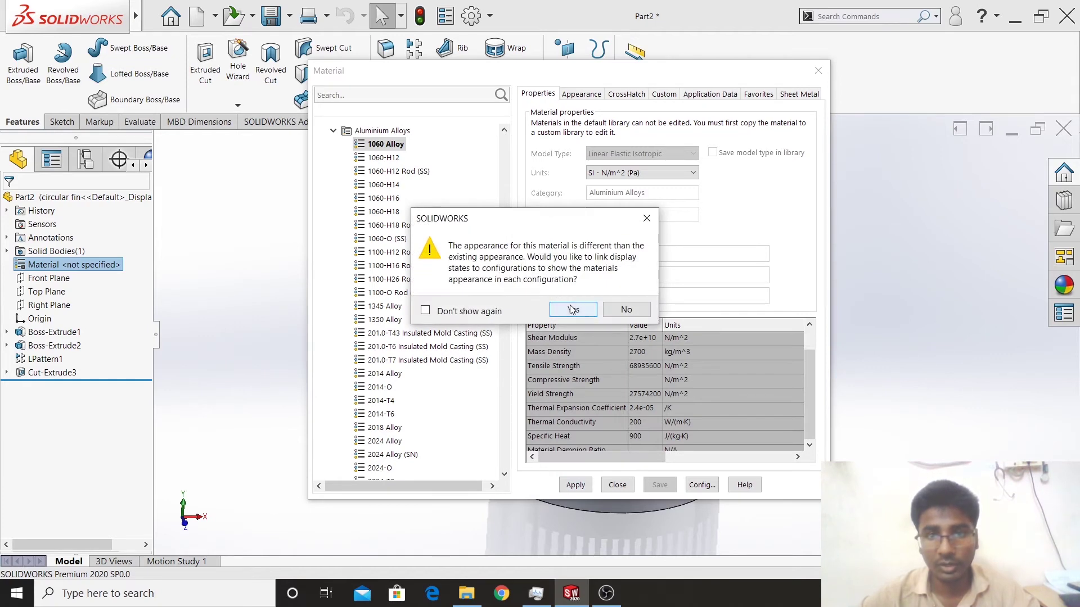
Link display states to configurations and apply Copper from Copper Alloys to the circular fin configuration.
left_click(573, 309)
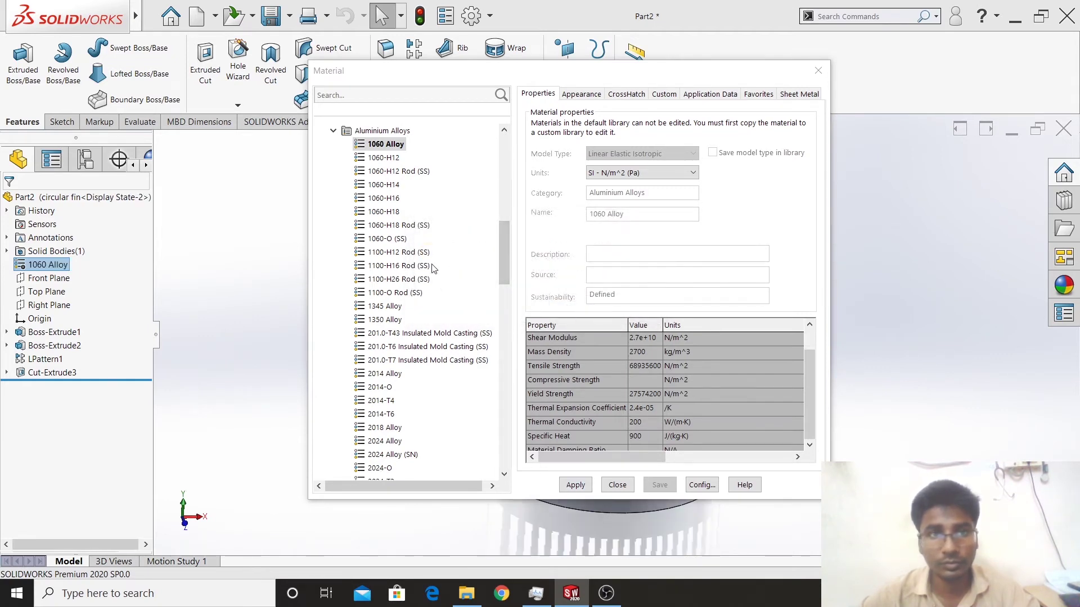
scroll(434, 270, "up", 5)
scroll(410, 287, "down", 4)
scroll(382, 236, "down", 1)
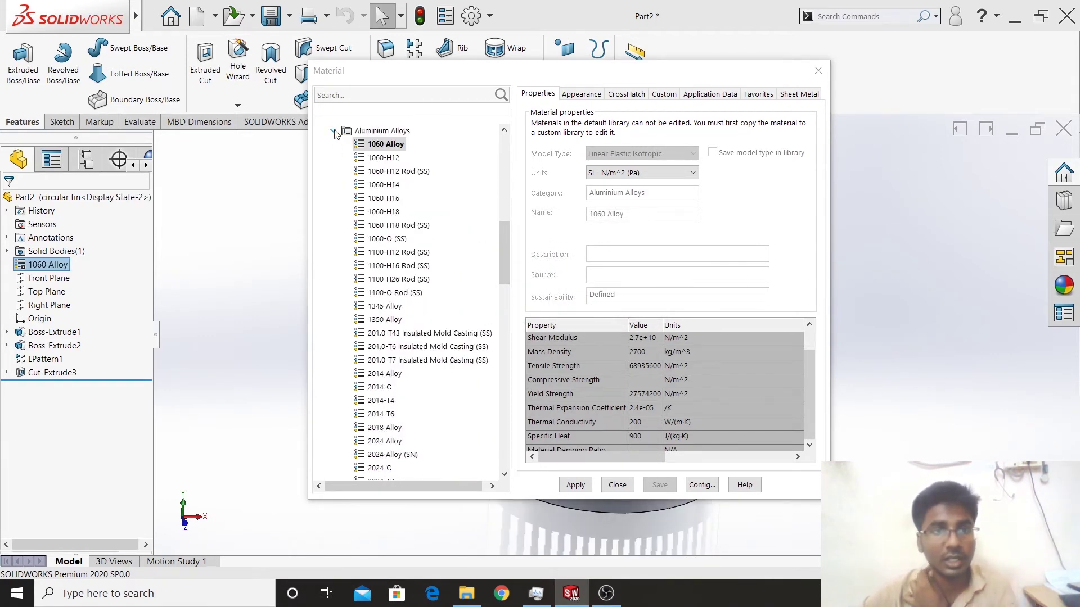
left_click(333, 130)
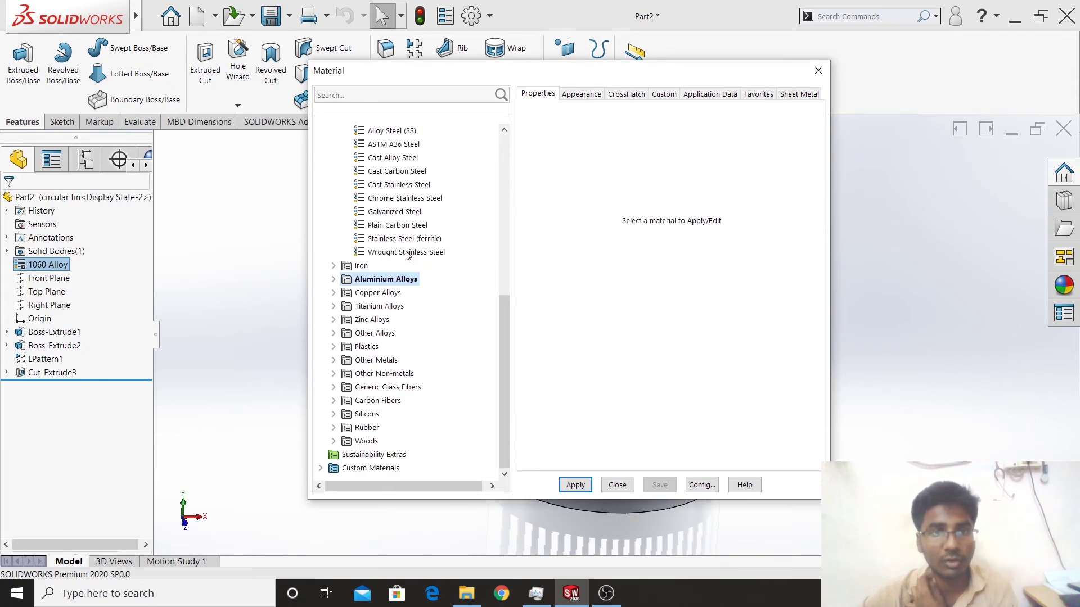
left_click(334, 293)
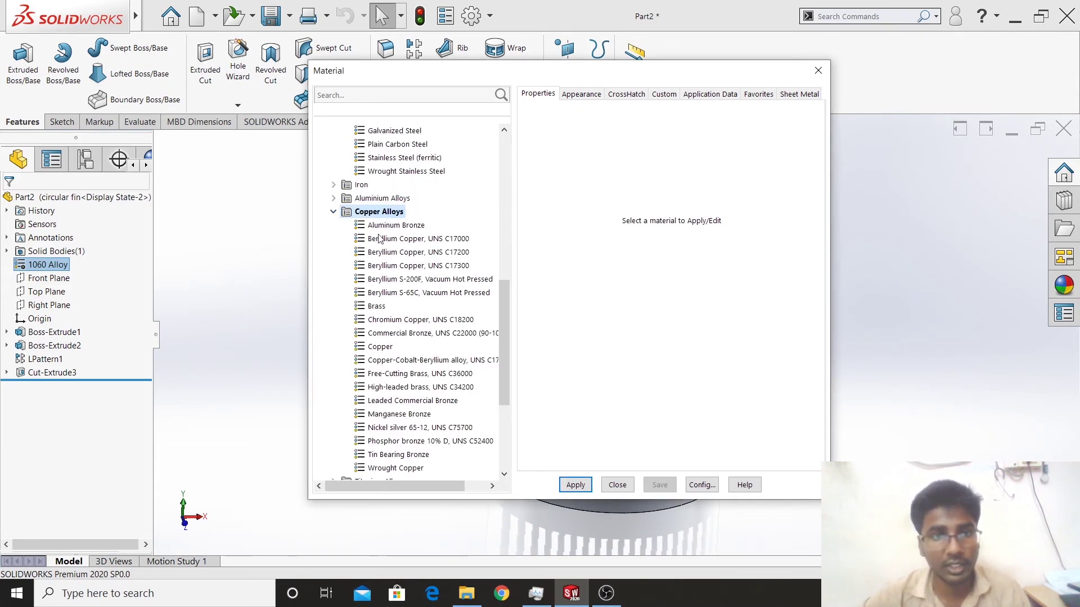
left_click(381, 348)
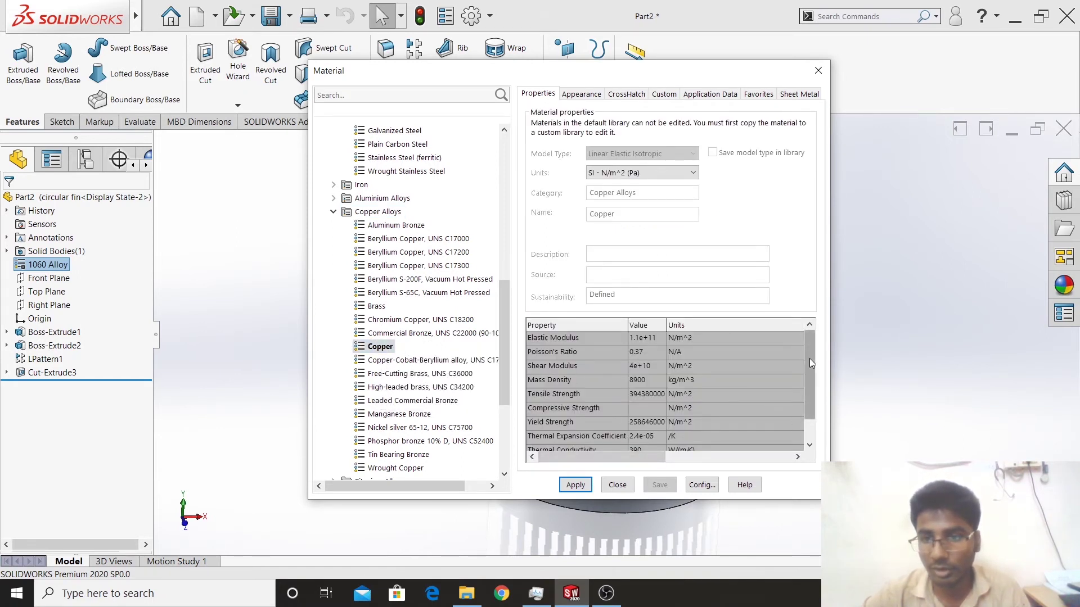
scroll(810, 362, "down", 1)
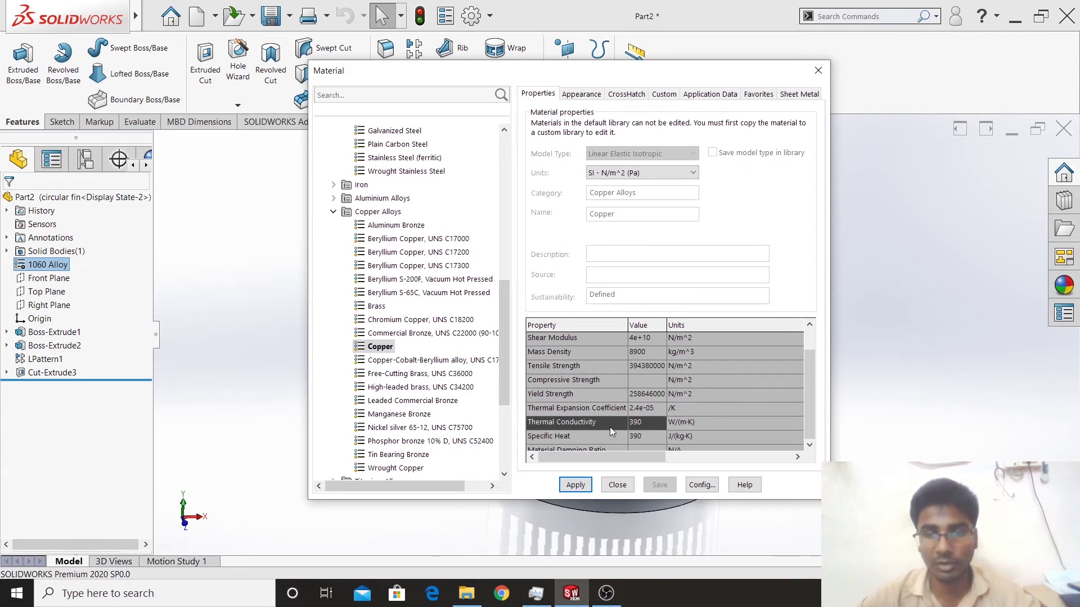
left_click(574, 487)
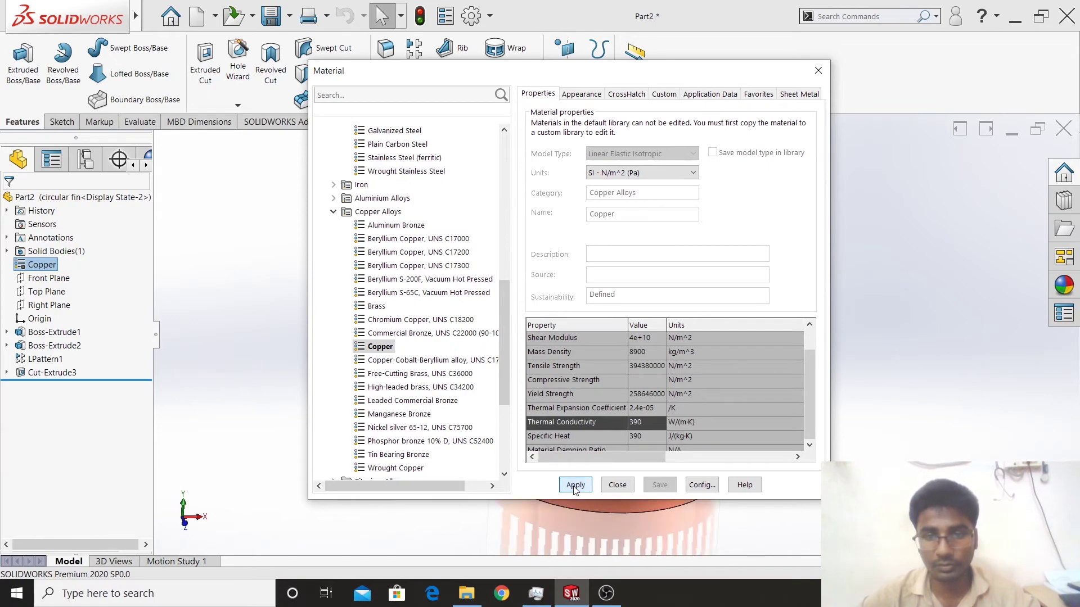
left_click(617, 488)
mouse_move(616, 446)
middle_mouse_down()
mouse_move(479, 422)
mouse_move(613, 456)
mouse_move(596, 444)
middle_mouse_up()
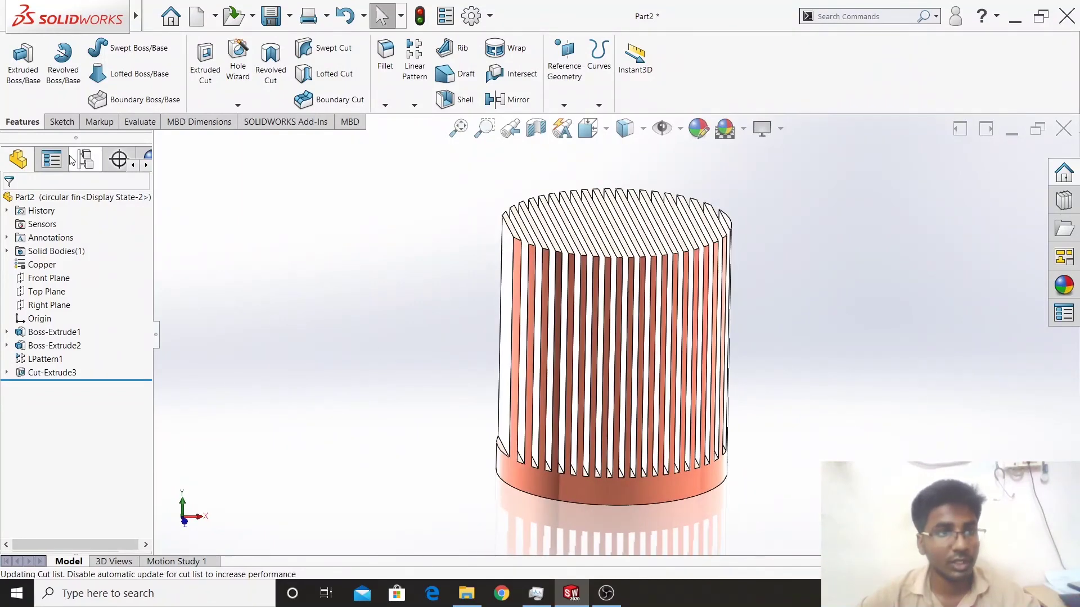
left_click(118, 159)
Activate the Default configuration and return to the feature tree's Material entry.
left_click(52, 160)
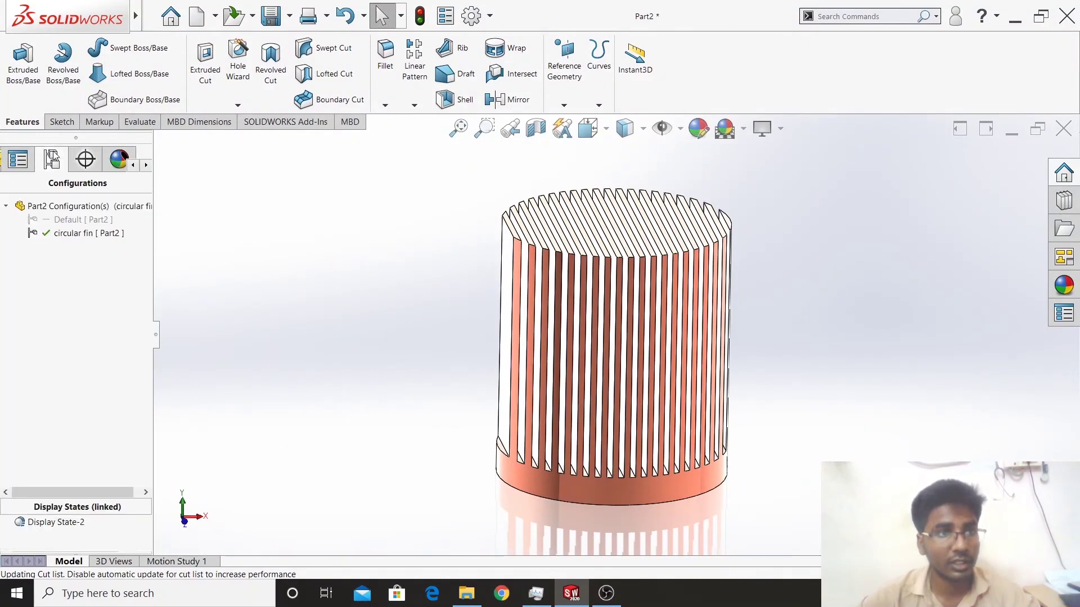
double_click(76, 220)
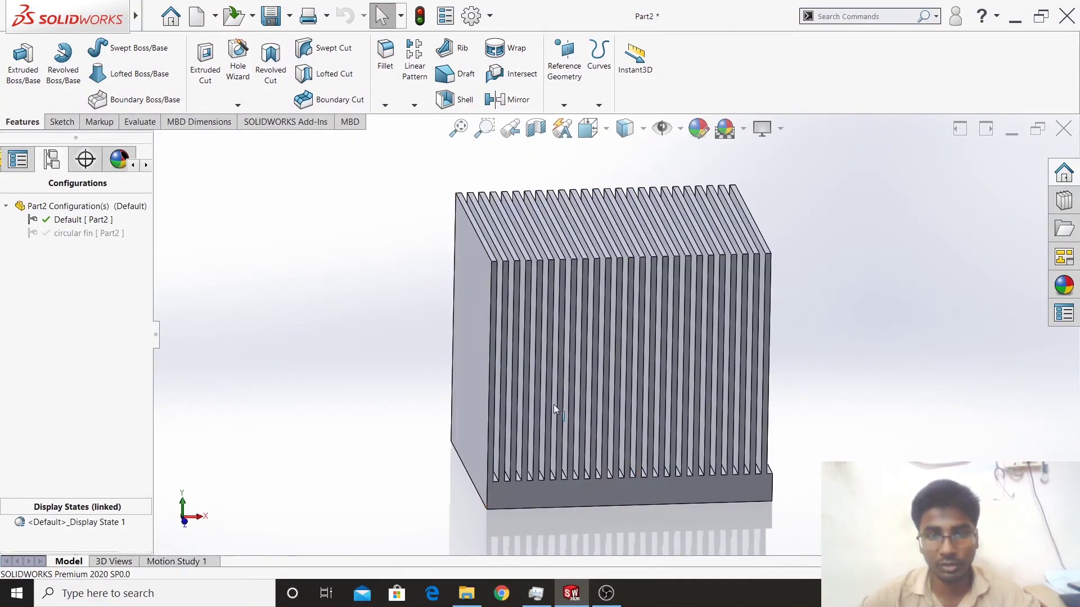
mouse_move(572, 376)
middle_mouse_down()
mouse_move(609, 394)
mouse_move(620, 310)
mouse_move(625, 383)
middle_mouse_up()
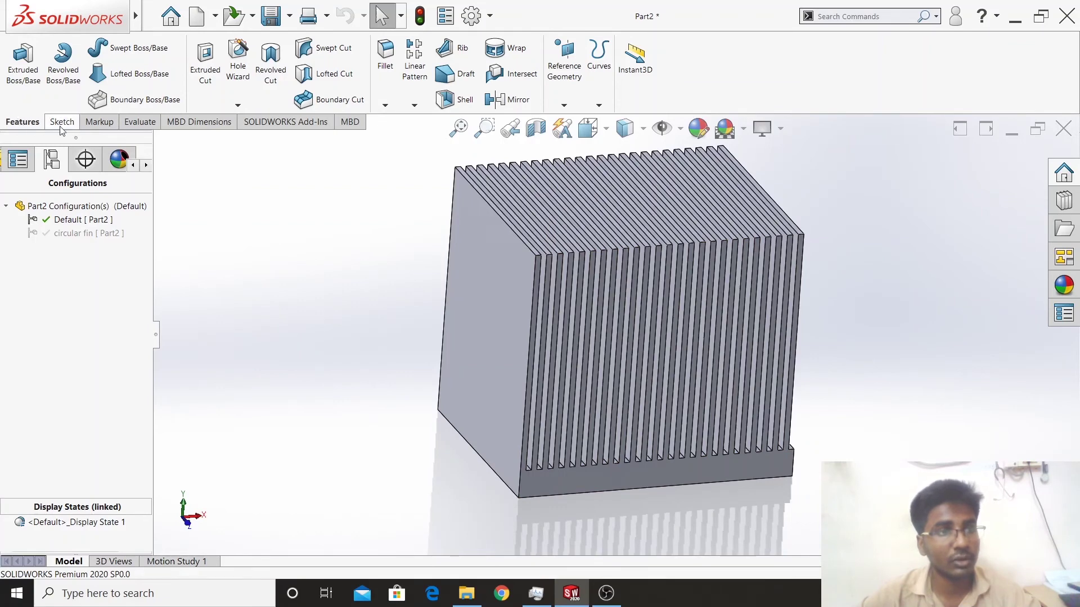
left_click(133, 165)
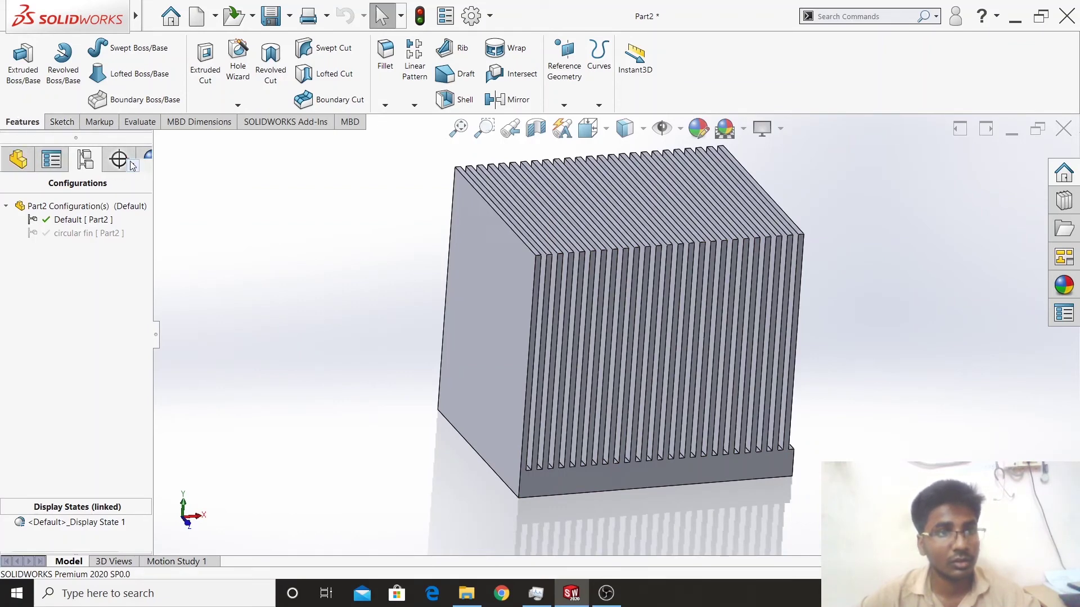
left_click(19, 159)
left_click(47, 265)
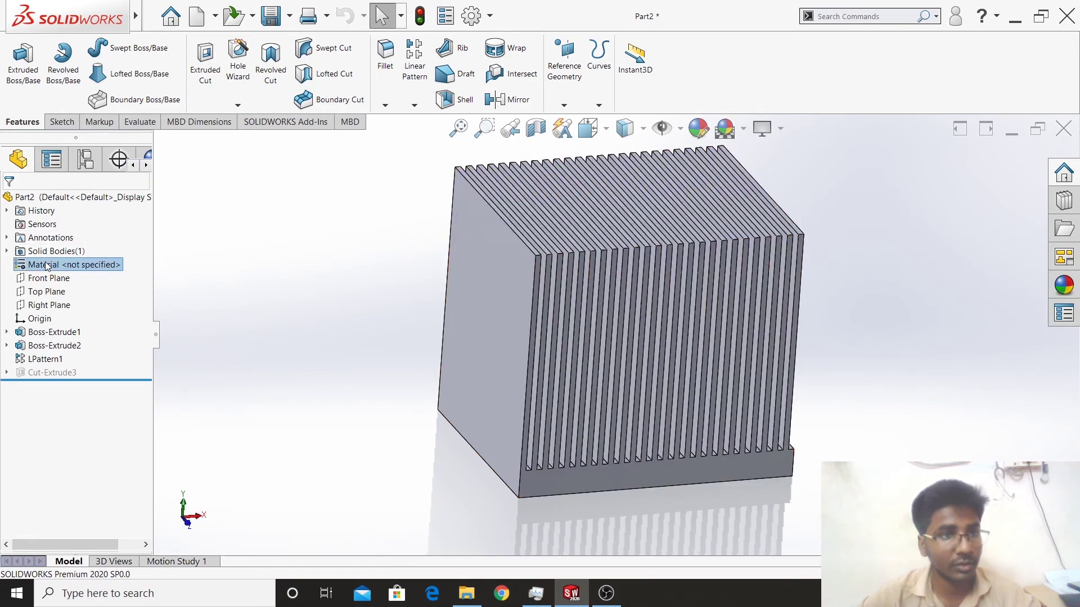
right_click(46, 265)
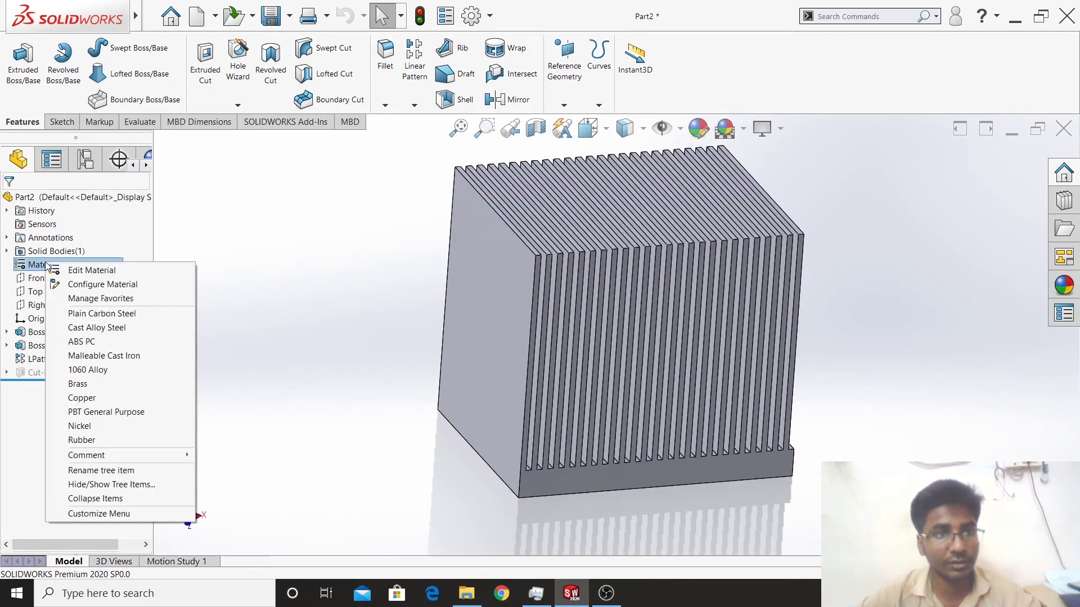
In Edit Material, preview the 1023 Carbon Steel Sheet (SS) and AISI 304 properties.
left_click(85, 273)
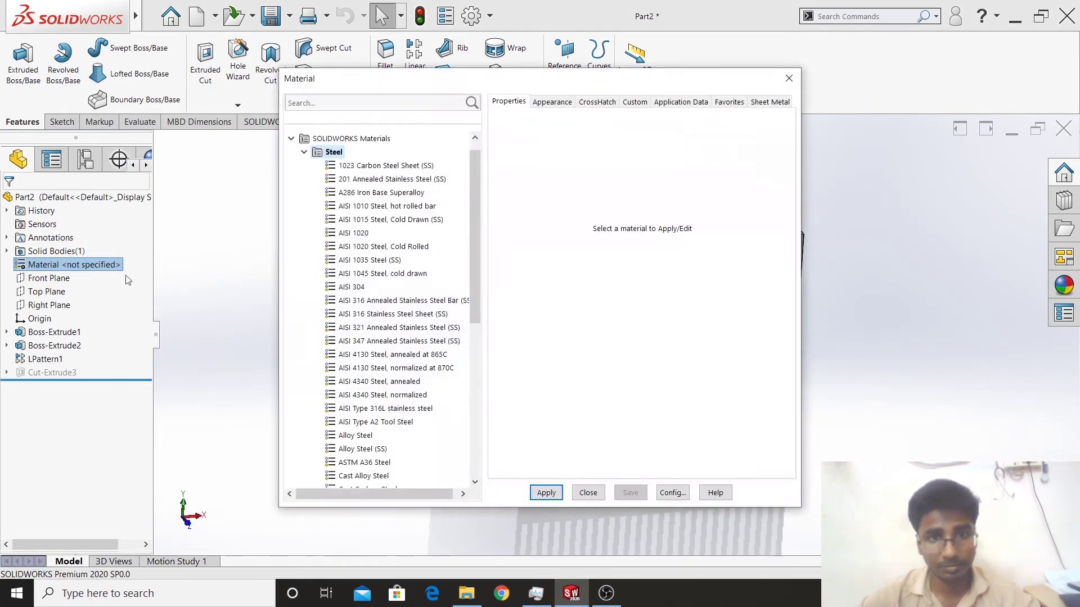
scroll(358, 241, "down", 5)
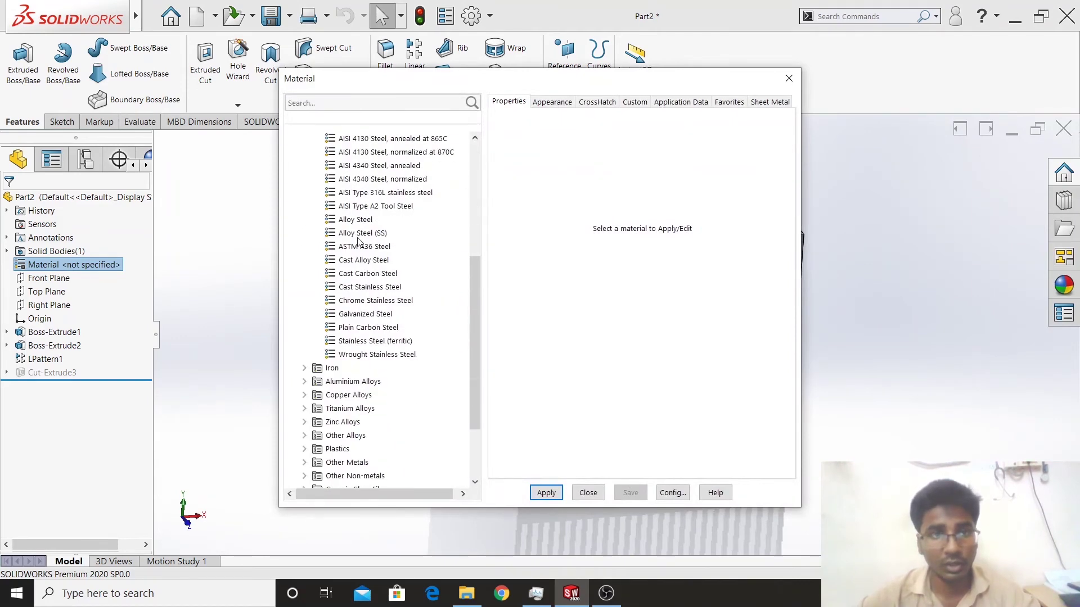
double_click(338, 386)
scroll(358, 209, "up", 10)
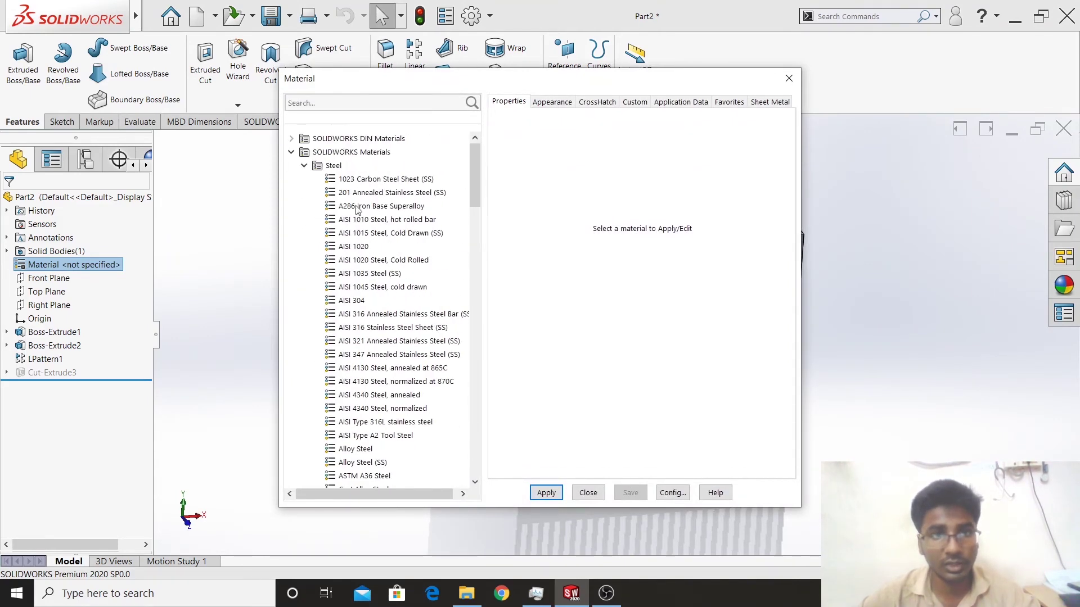
left_click(363, 180)
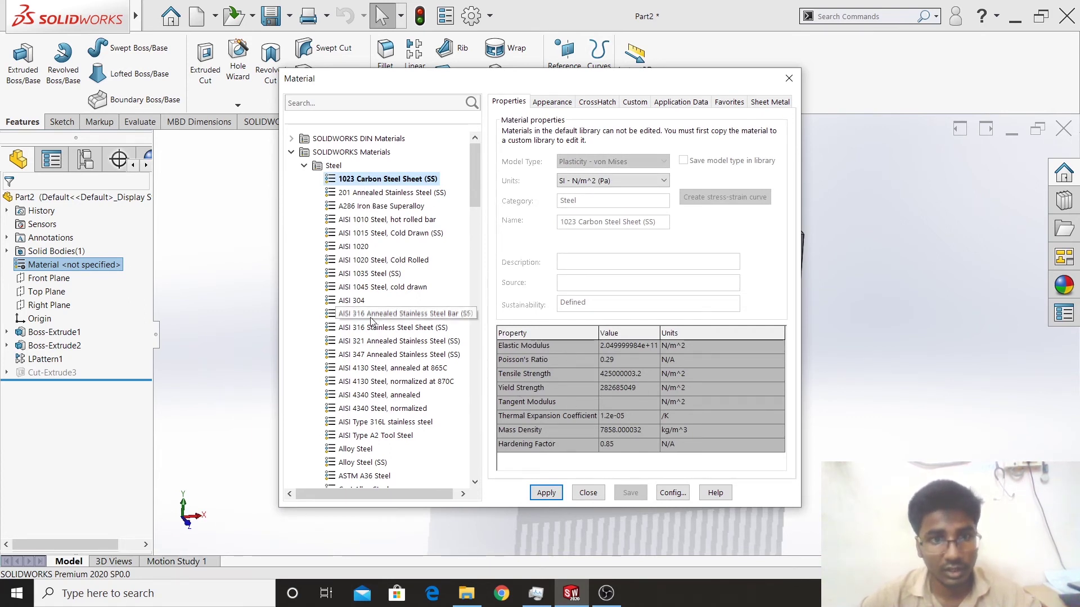
left_click(353, 300)
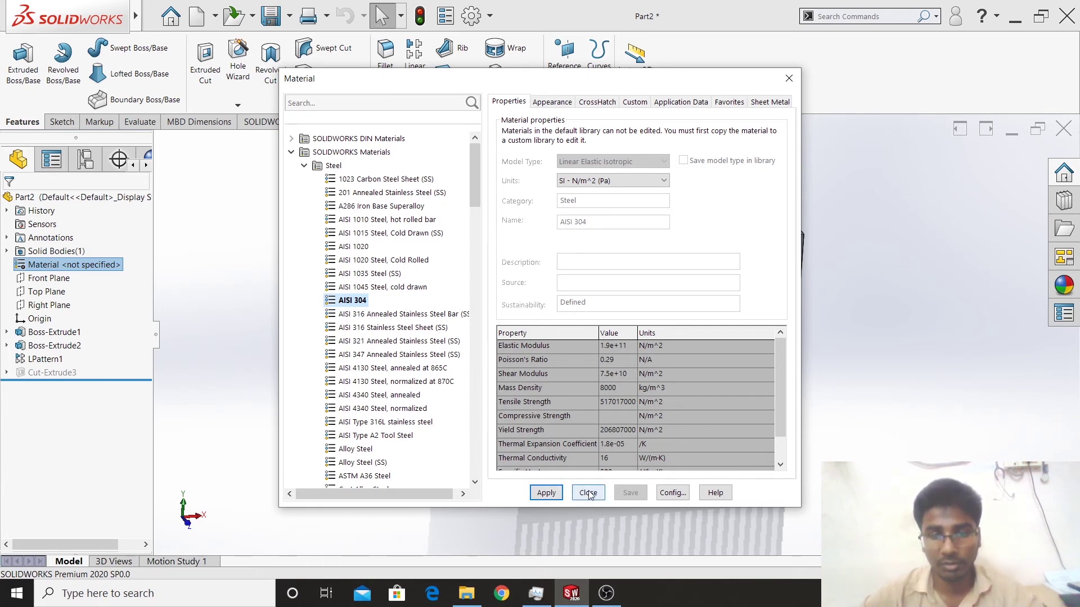
Assign 1060 Alloy to the Default configuration and close the Material dialog.
left_click(292, 153)
left_click(291, 153)
scroll(341, 276, "down", 5)
scroll(341, 276, "down", 2)
left_click(346, 236)
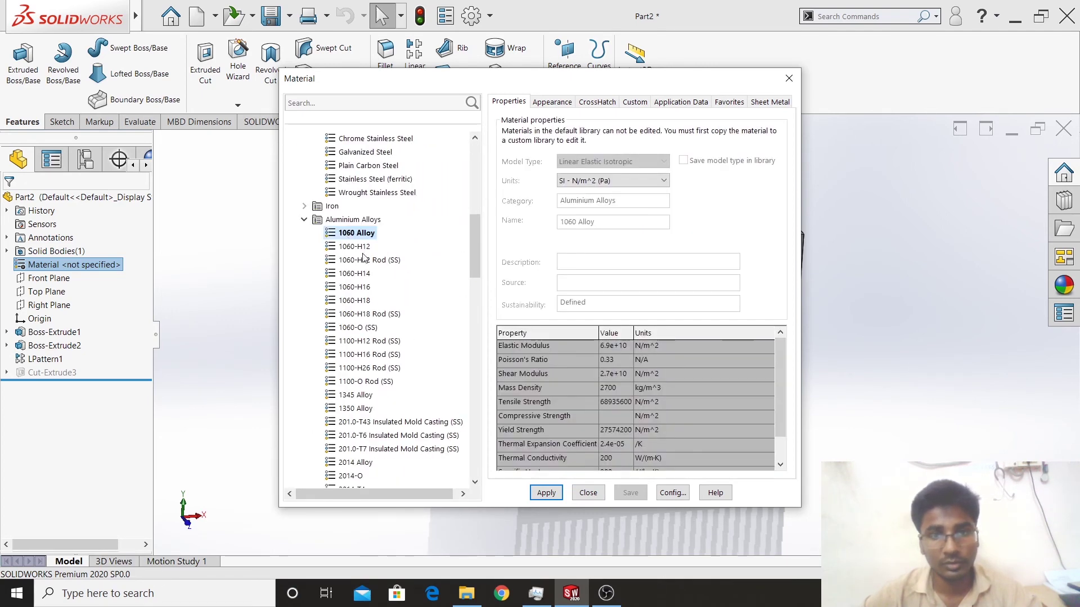
left_click(544, 493)
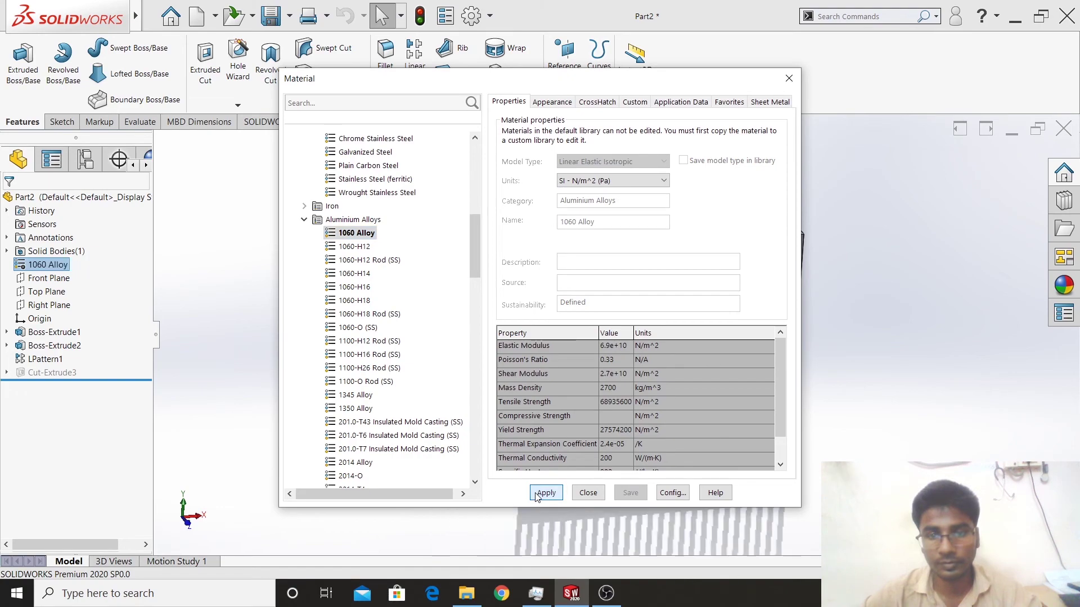
left_click(587, 493)
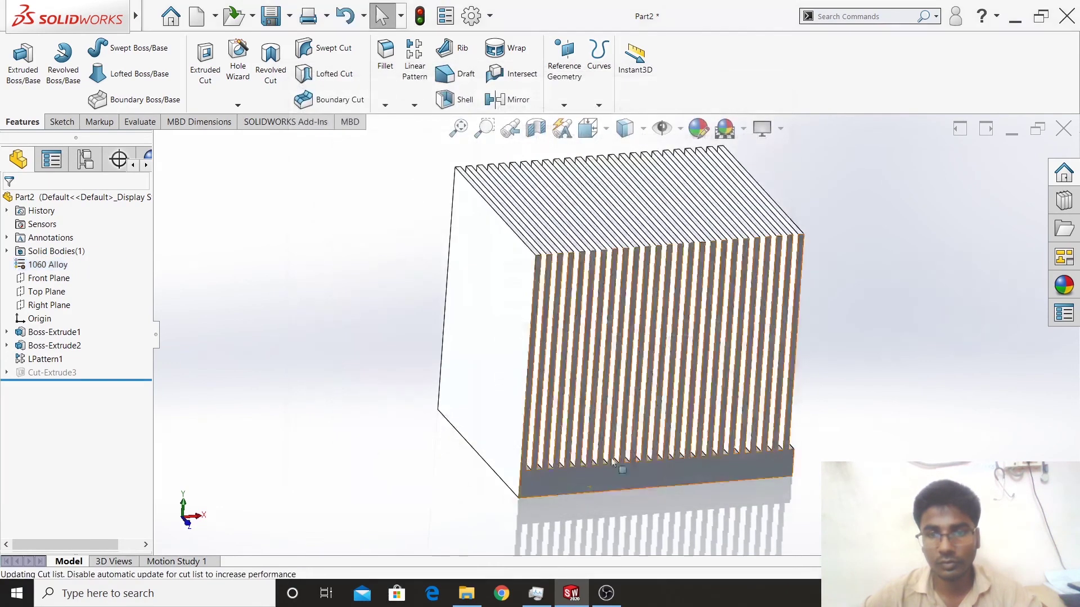
Apply the Plain White scene and orbit around the aluminium heat sink.
middle_click_drag(596, 394, 631, 376)
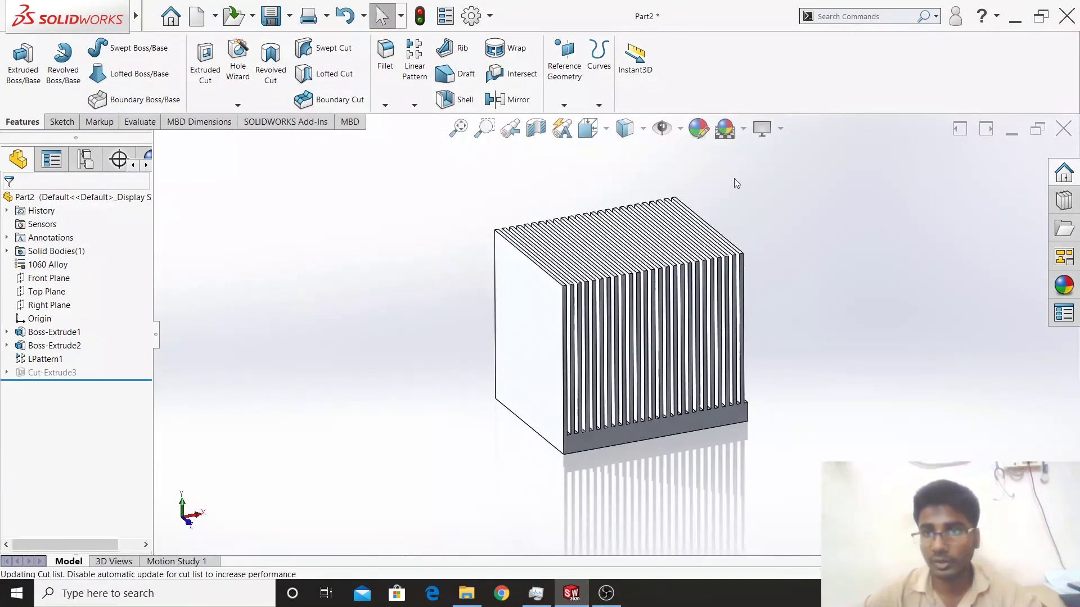
left_click(743, 128)
left_click(750, 164)
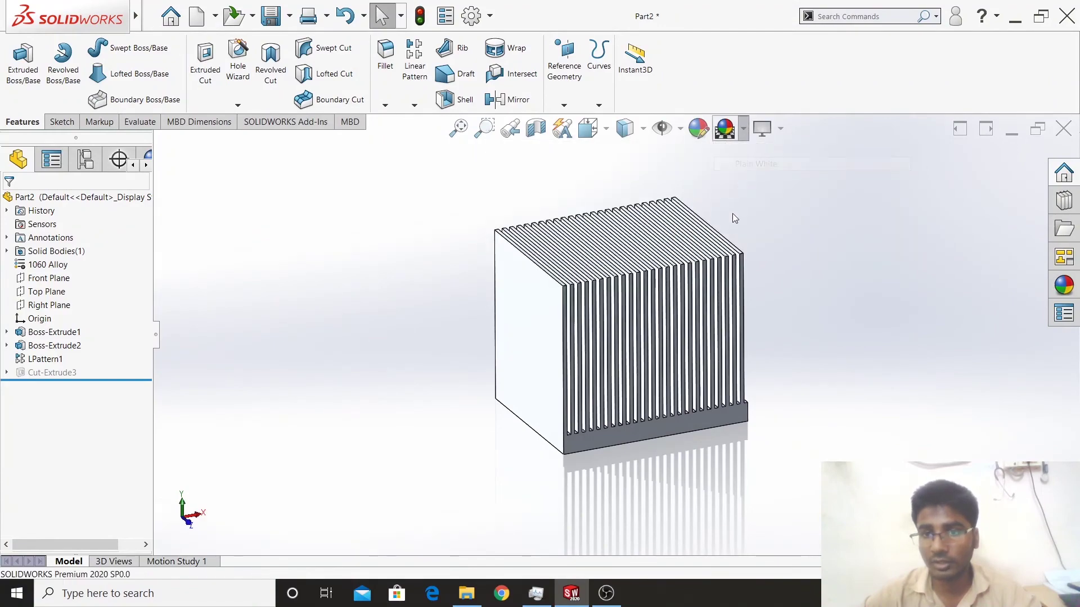
mouse_move(698, 319)
middle_mouse_down()
mouse_move(591, 324)
mouse_move(525, 455)
mouse_move(646, 326)
middle_mouse_up()
scroll(597, 317, "down", 5)
scroll(597, 316, "up", 3)
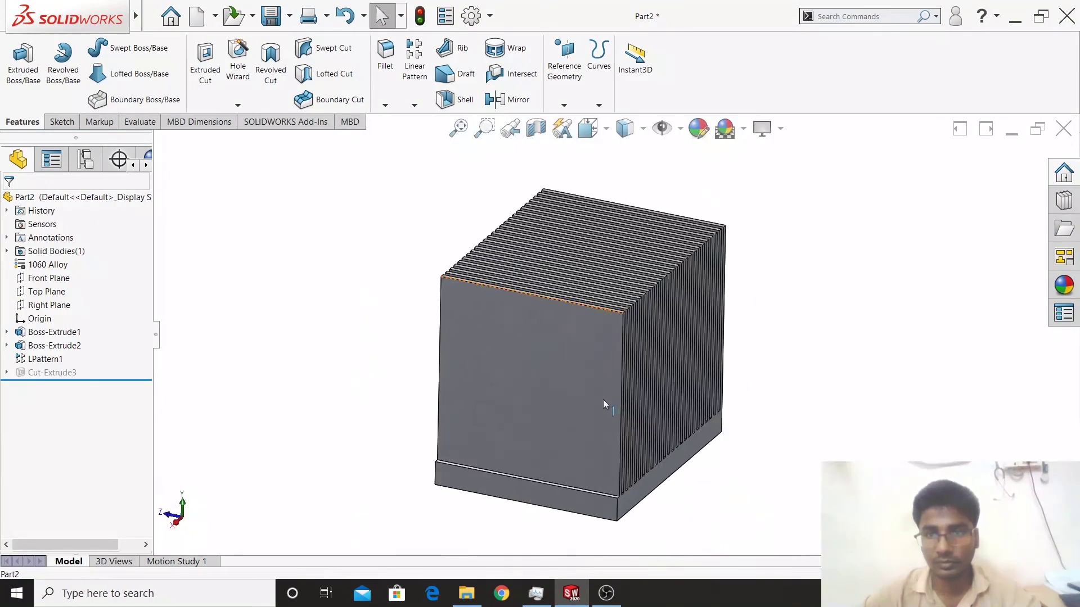